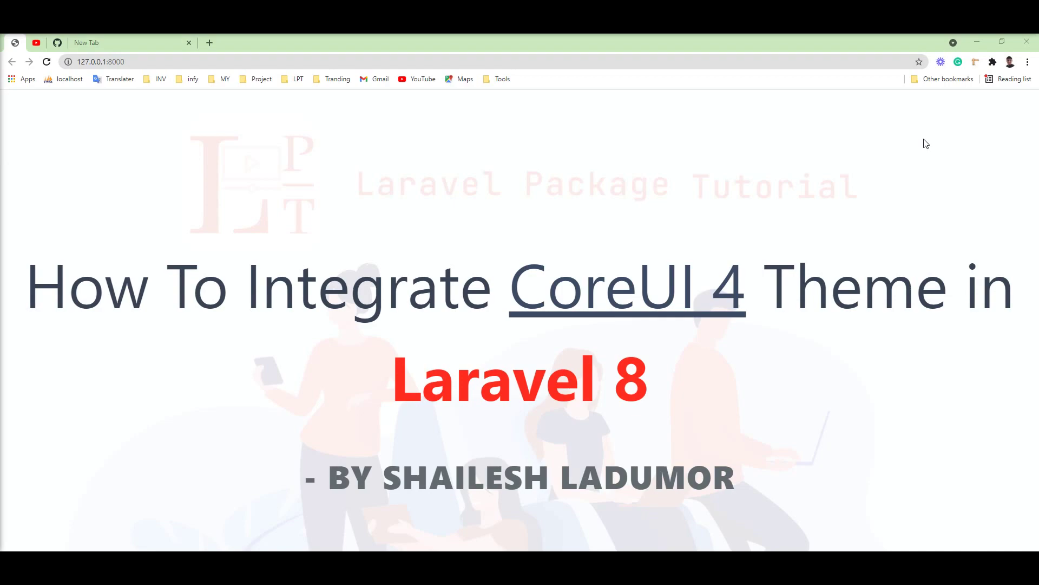
Browse the YouTube Studio comments, then switch to the CoreUI React template repository on GitHub
{"action": "left_click", "coordinate": [36, 43]}
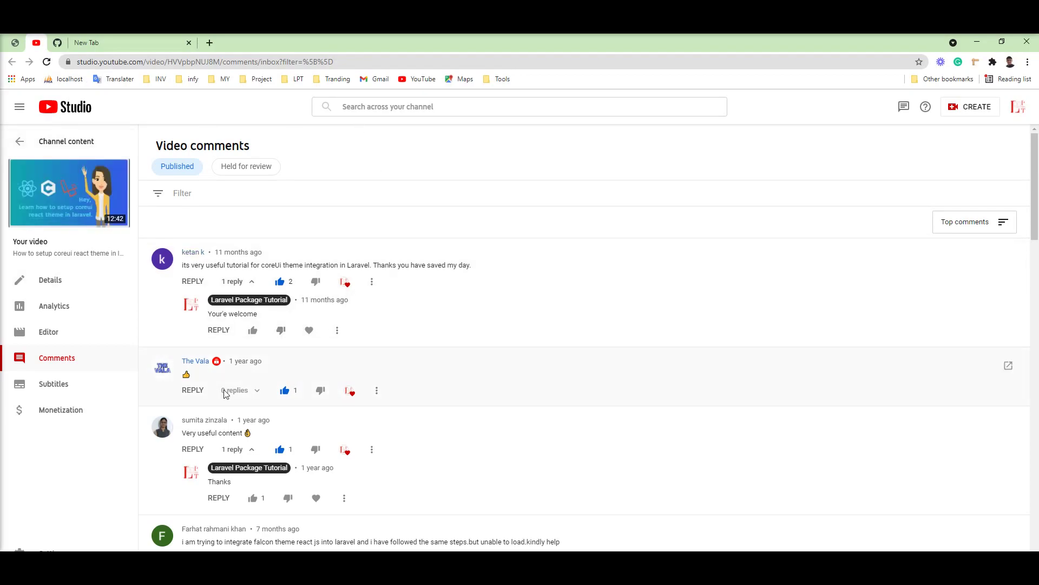
{"action": "scroll", "coordinate": [306, 426], "scroll_direction": "down", "scroll_amount": 3}
{"action": "scroll", "coordinate": [306, 427], "scroll_direction": "up", "scroll_amount": 3}
{"action": "left_click", "coordinate": [1004, 225]}
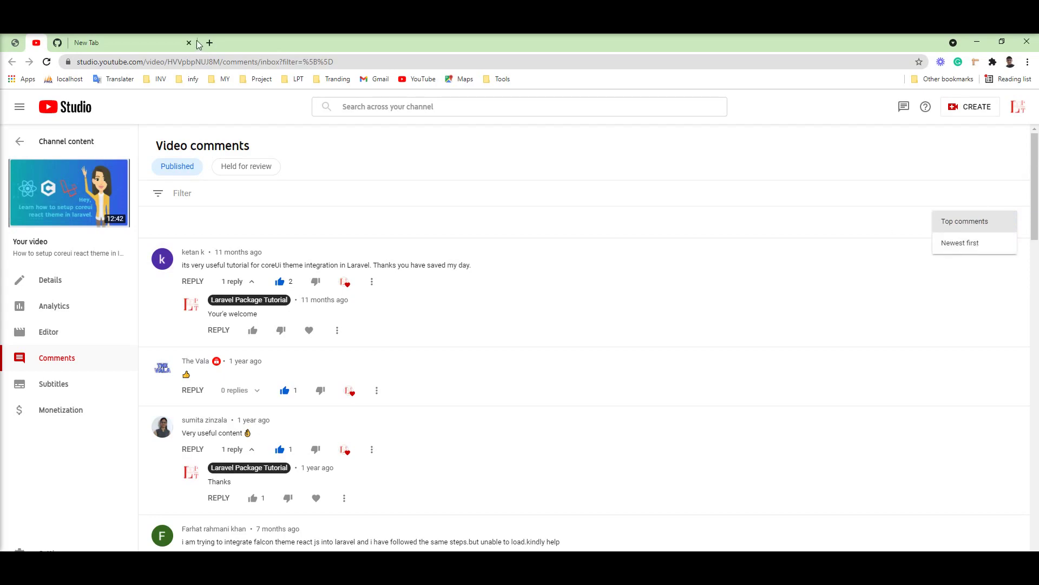
{"action": "left_click", "coordinate": [14, 43]}
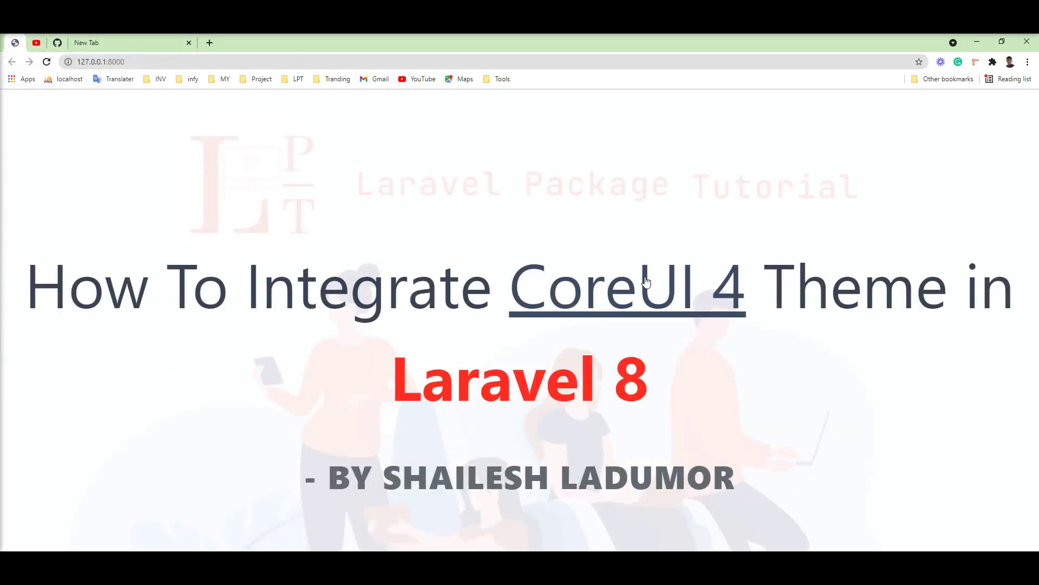
{"action": "left_click", "coordinate": [115, 42]}
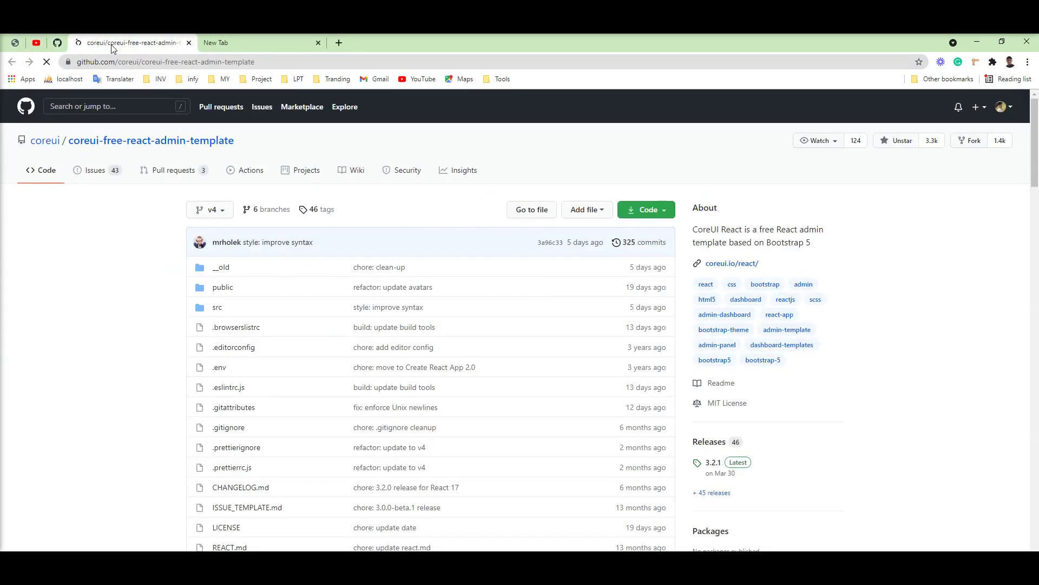
Download the repository as a ZIP and show it in its folder from the downloads list
{"action": "left_click", "coordinate": [661, 215]}
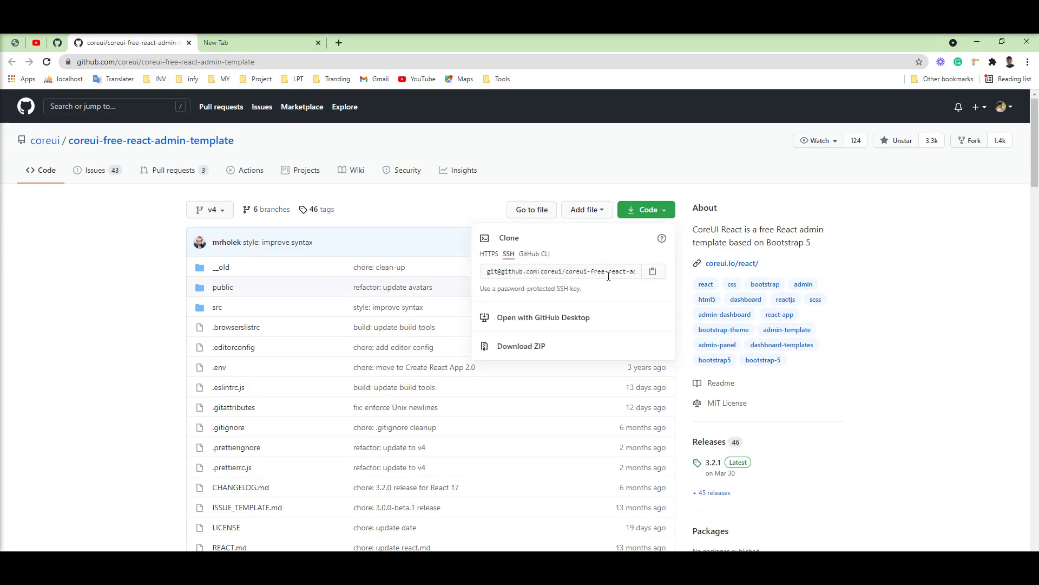
{"action": "left_click", "coordinate": [549, 345]}
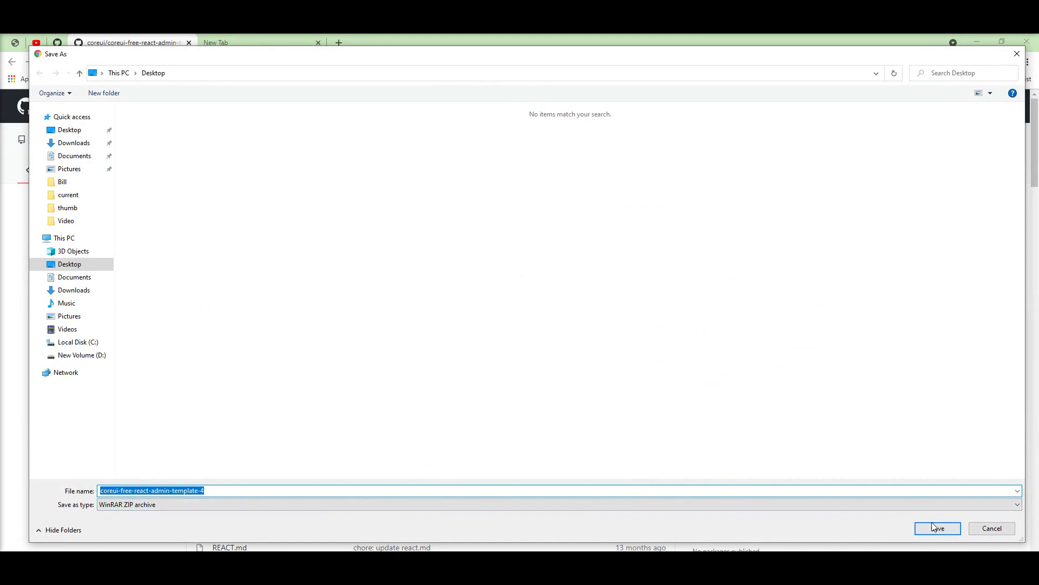
{"action": "left_click", "coordinate": [934, 529]}
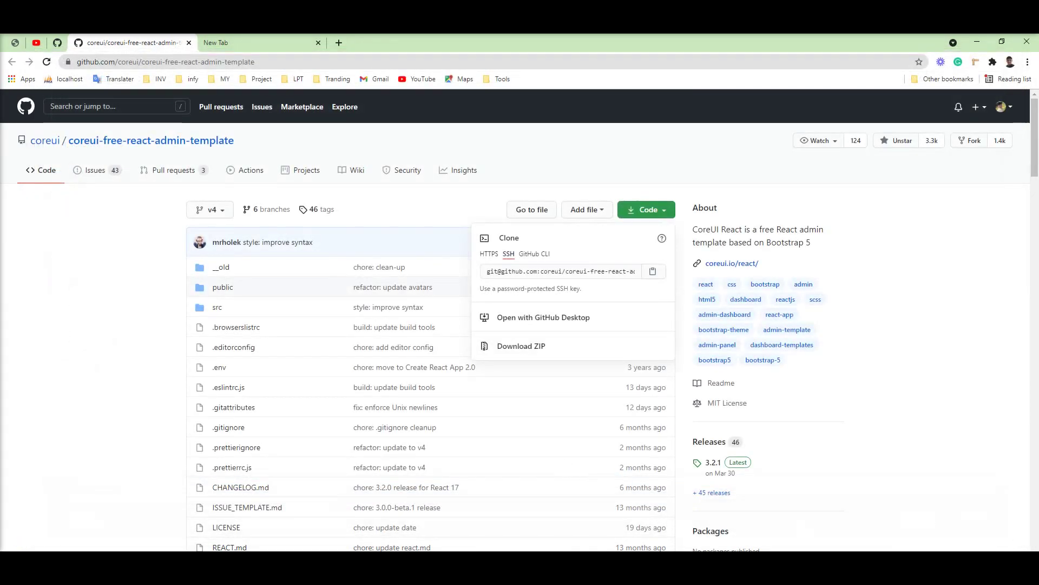
{"action": "key", "text": "ctrl+j"}
{"action": "left_click", "coordinate": [415, 209]}
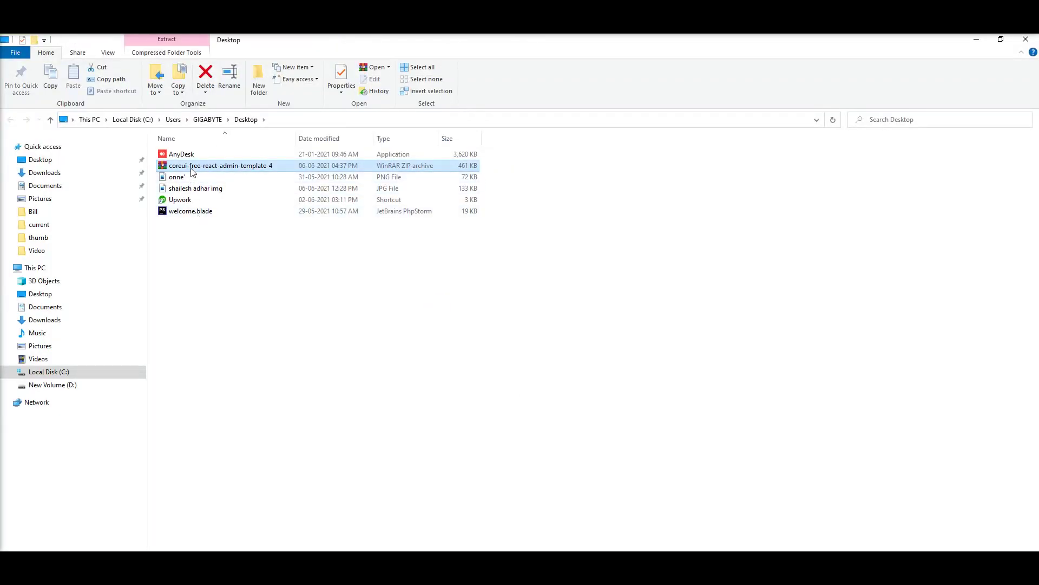
Extract the CoreUI template ZIP in Downloads into its own folder and open it
{"action": "left_click", "coordinate": [45, 172]}
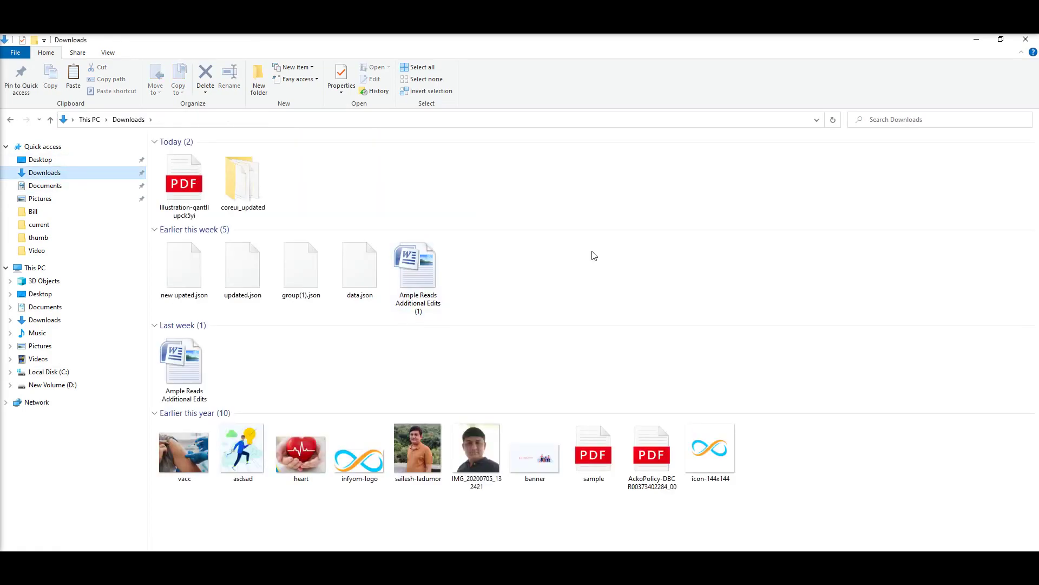
{"action": "left_click", "coordinate": [310, 209]}
{"action": "right_click", "coordinate": [291, 192]}
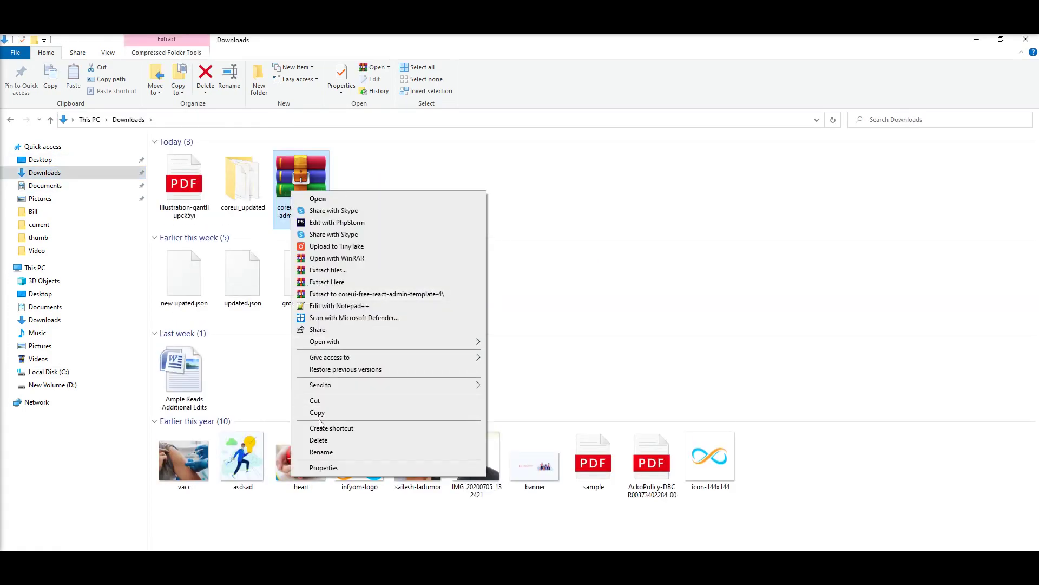
{"action": "left_click", "coordinate": [384, 295]}
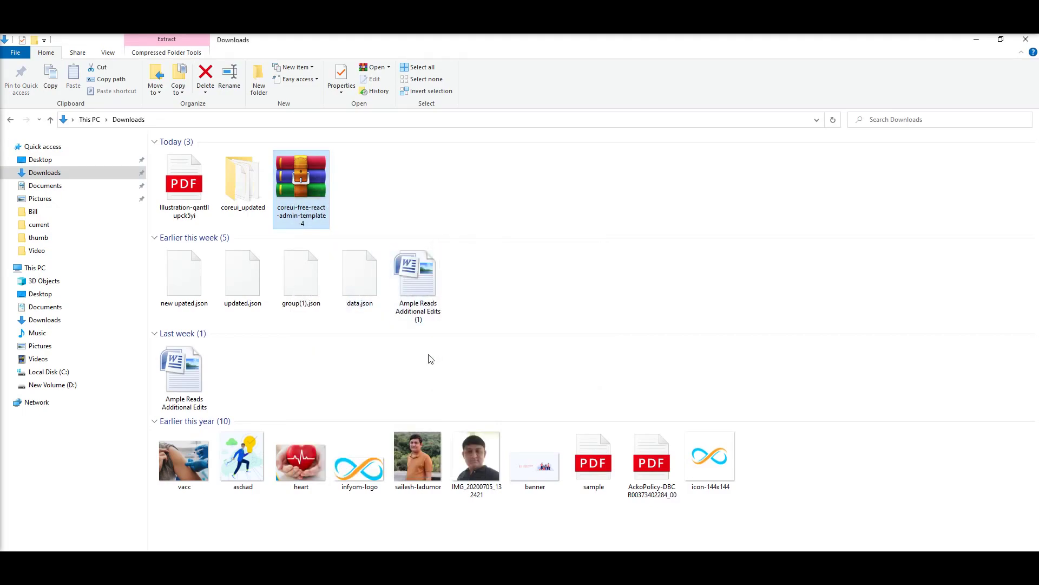
{"action": "double_click", "coordinate": [367, 201]}
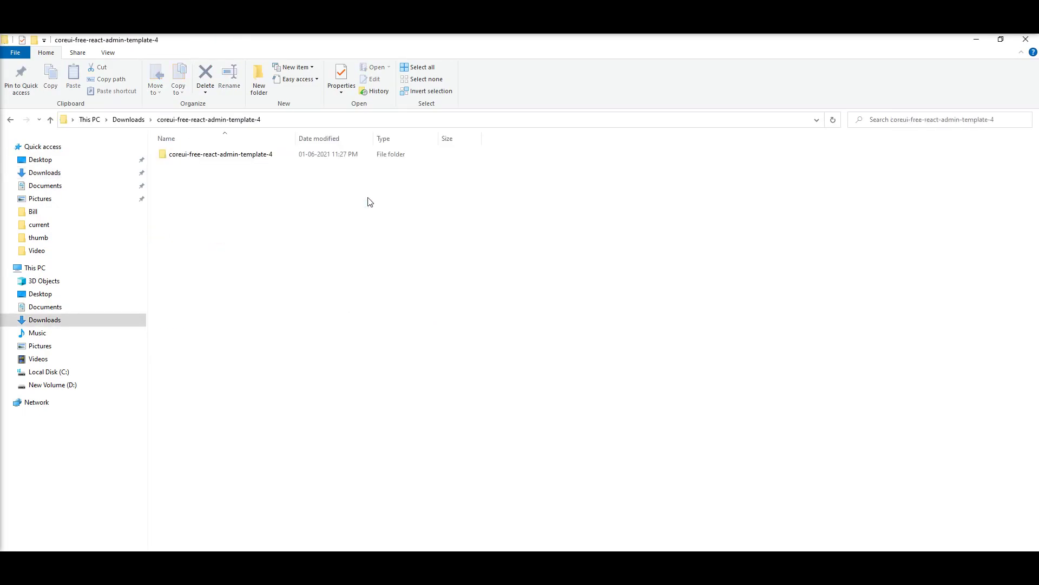
Rename the extracted inner template folder to coreui
{"action": "right_click", "coordinate": [225, 155]}
{"action": "left_click", "coordinate": [263, 426]}
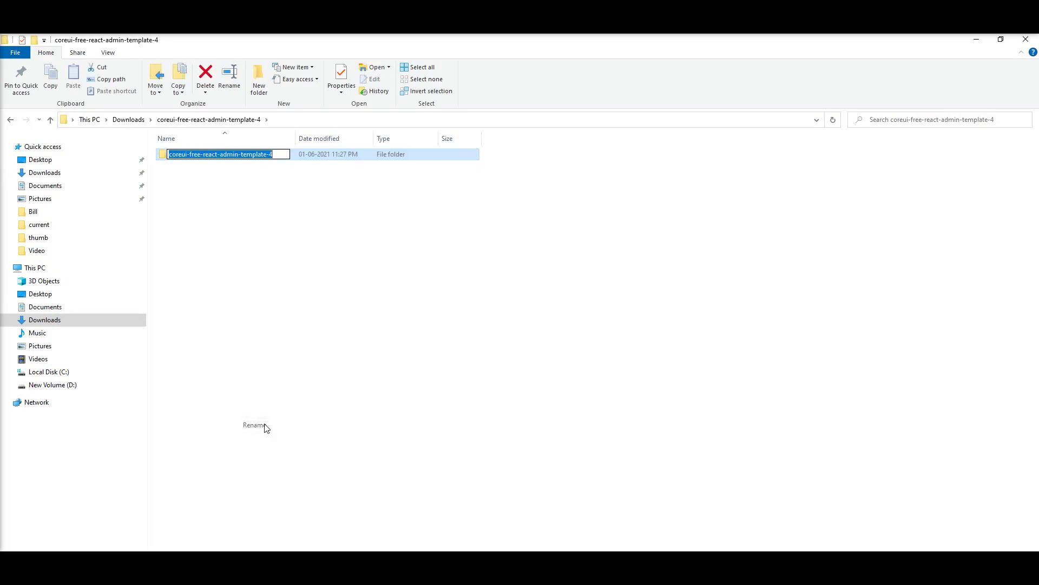
{"action": "key", "text": "End"}
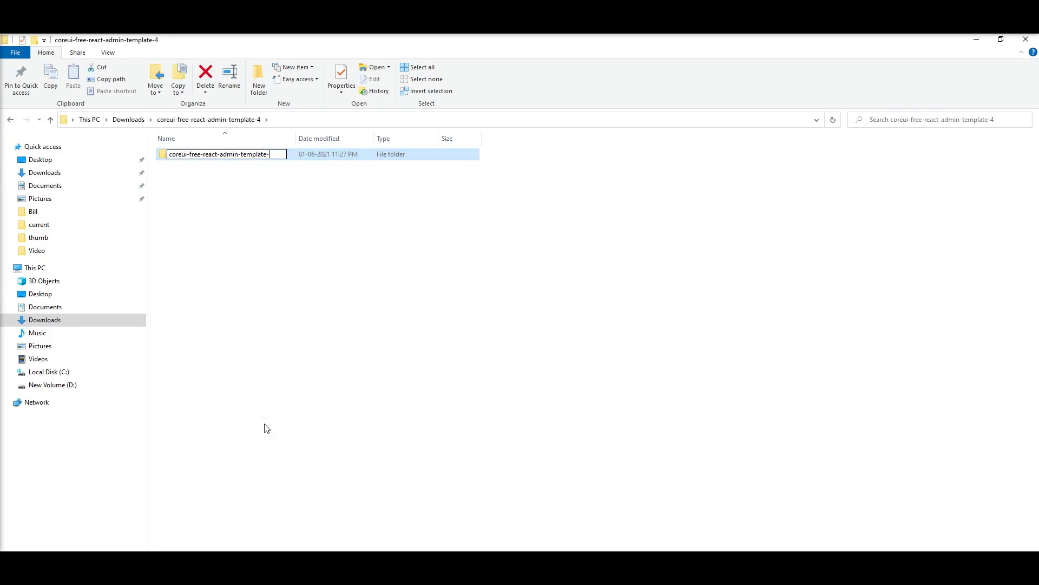
{"action": "key", "text": "BackSpace"}
{"action": "key", "text": "BackSpace"}
{"action": "key", "text": "BackSpace"}
{"action": "key", "text": "BackSpace"}
{"action": "key", "text": "BackSpace"}
{"action": "key", "text": "BackSpace"}
{"action": "key", "text": "BackSpace"}
{"action": "key", "text": "BackSpace"}
{"action": "key", "text": "BackSpace"}
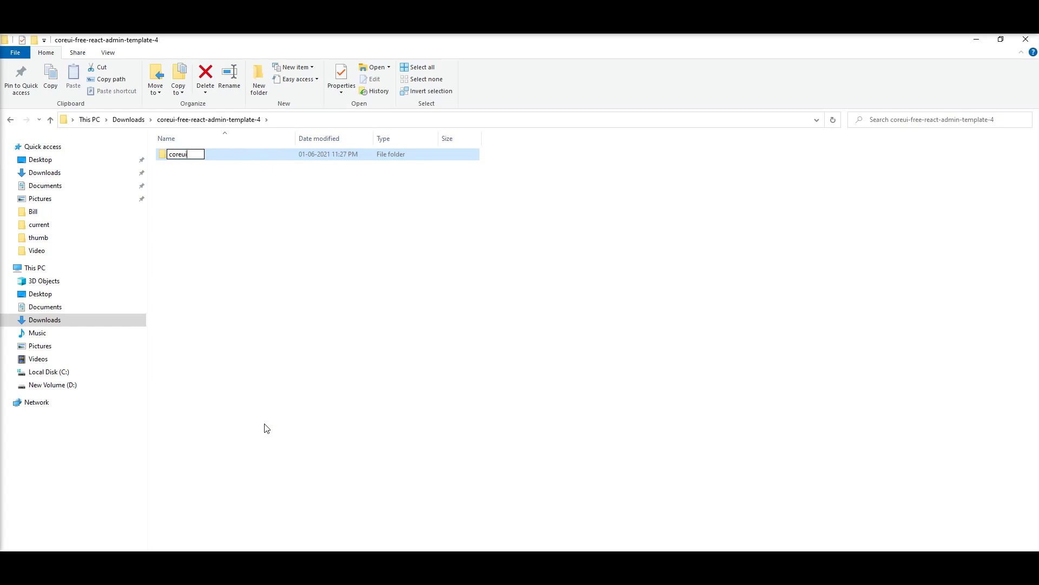
{"action": "key", "text": "Return"}
Paste the coreui folder into D:\wamp\www\coreui-l8\resources
{"action": "left_click", "coordinate": [64, 386]}
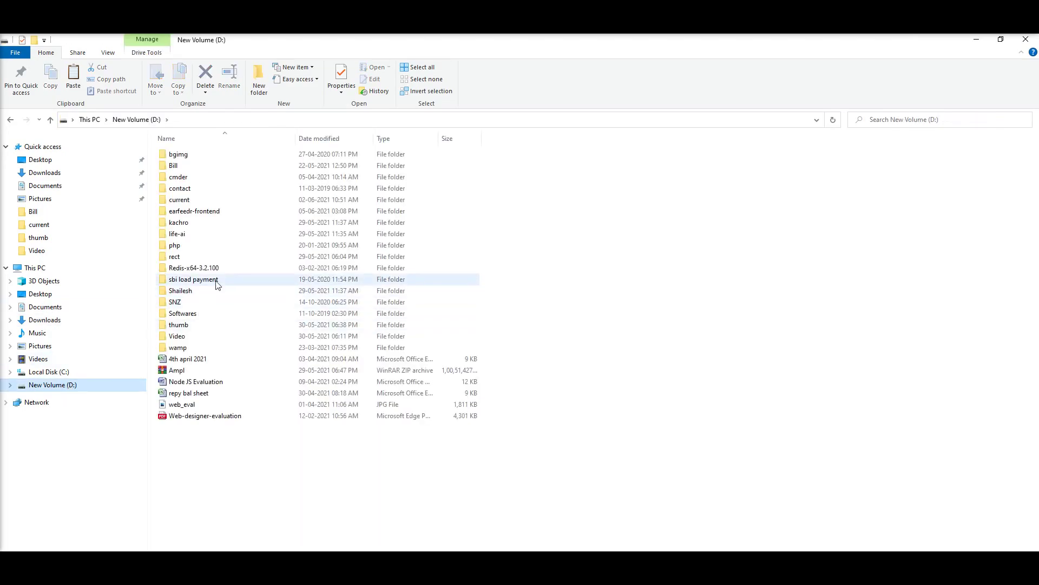
{"action": "double_click", "coordinate": [199, 348]}
{"action": "double_click", "coordinate": [186, 254]}
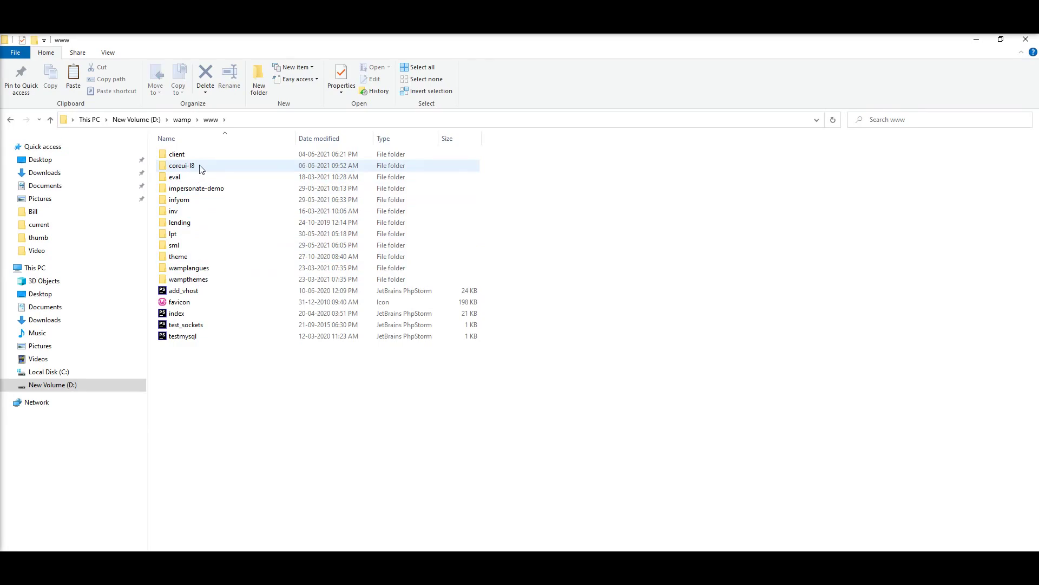
{"action": "double_click", "coordinate": [199, 168]}
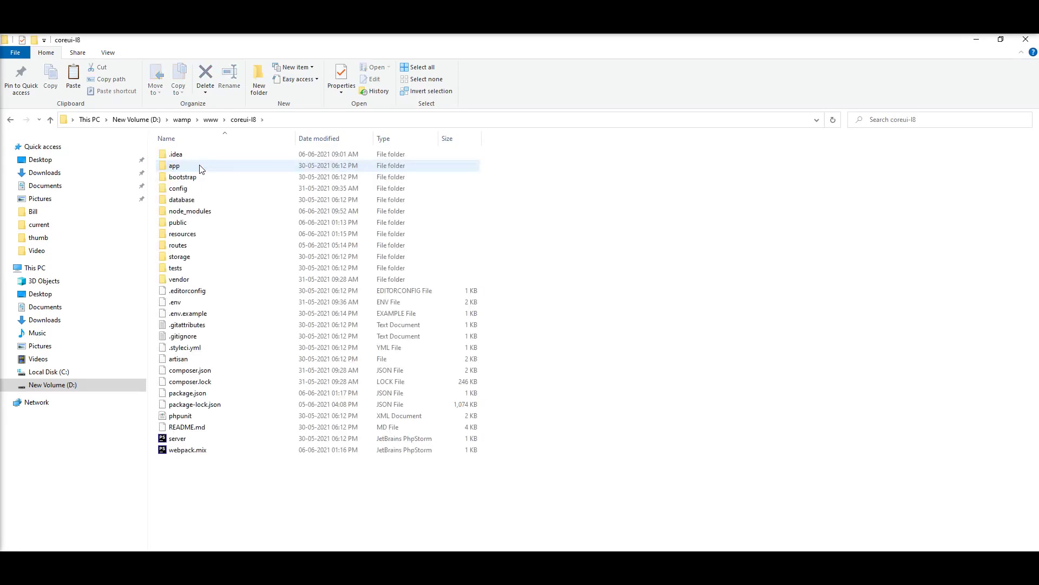
{"action": "double_click", "coordinate": [195, 235]}
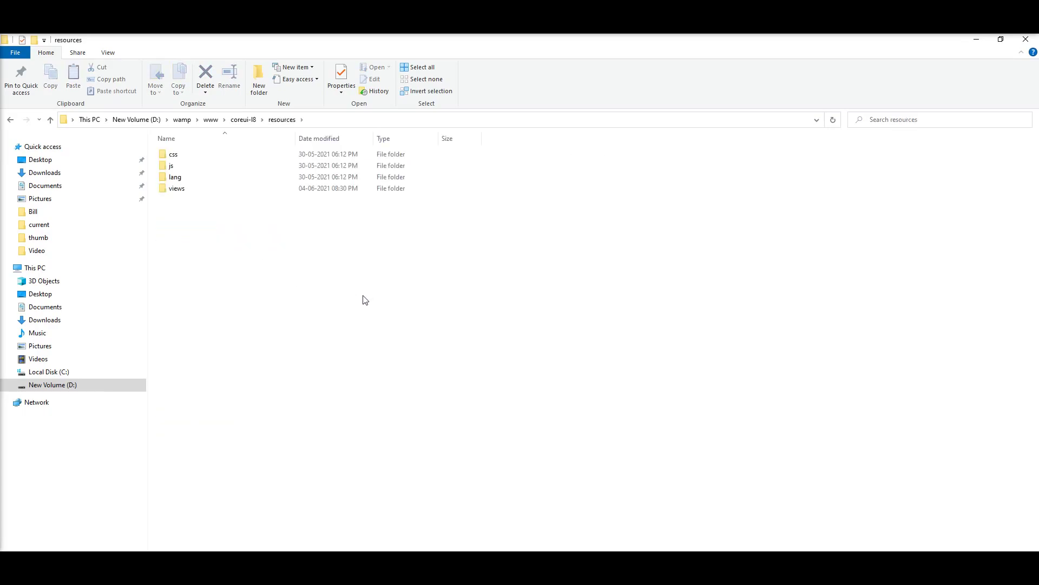
{"action": "key", "text": "ctrl+v"}
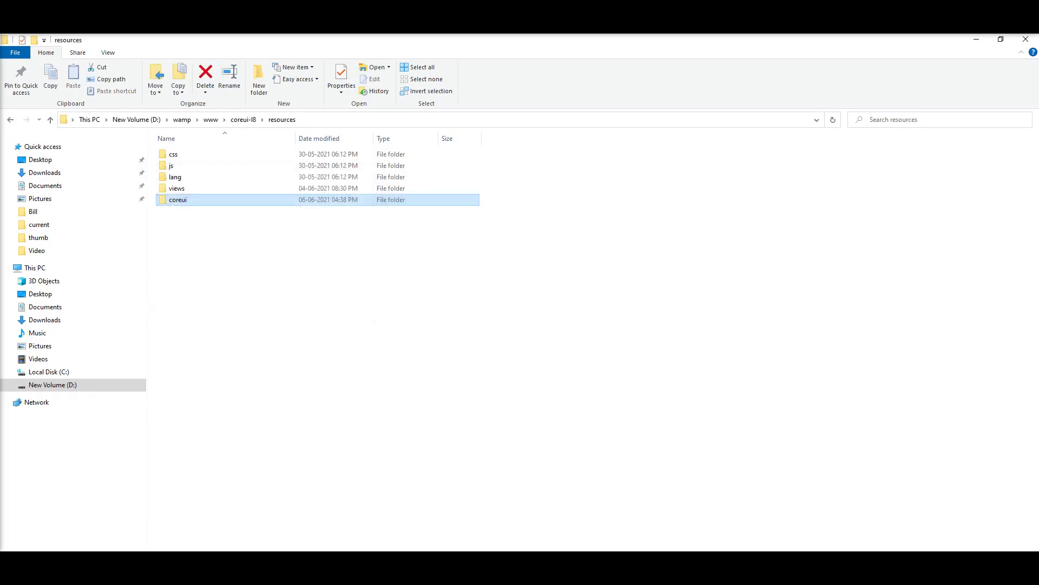
{"action": "key", "text": "super"}
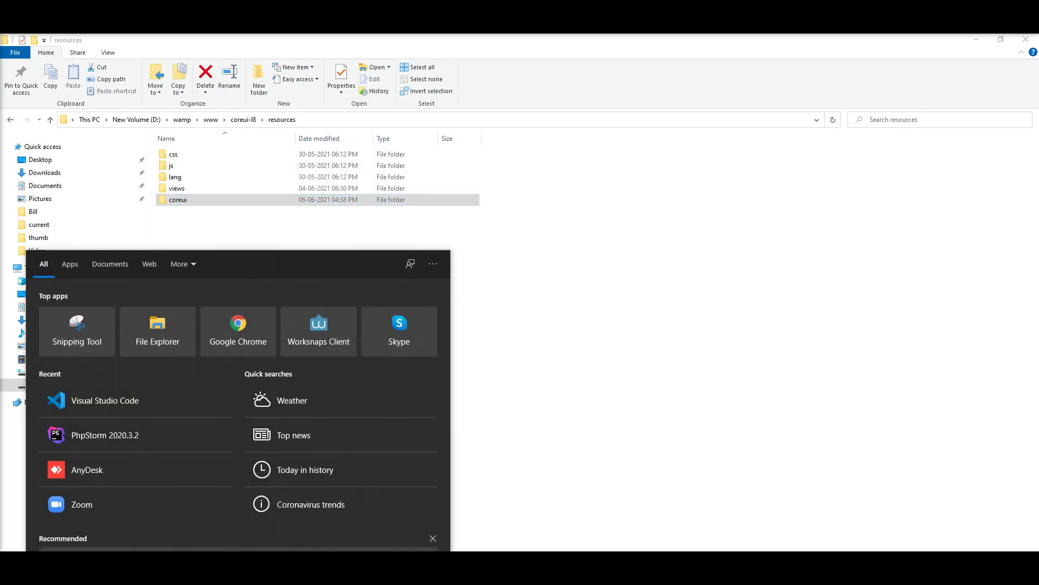
{"action": "type", "text": "vscode"}
Launch Visual Studio Code and start opening a project folder
{"action": "key", "text": "Return"}
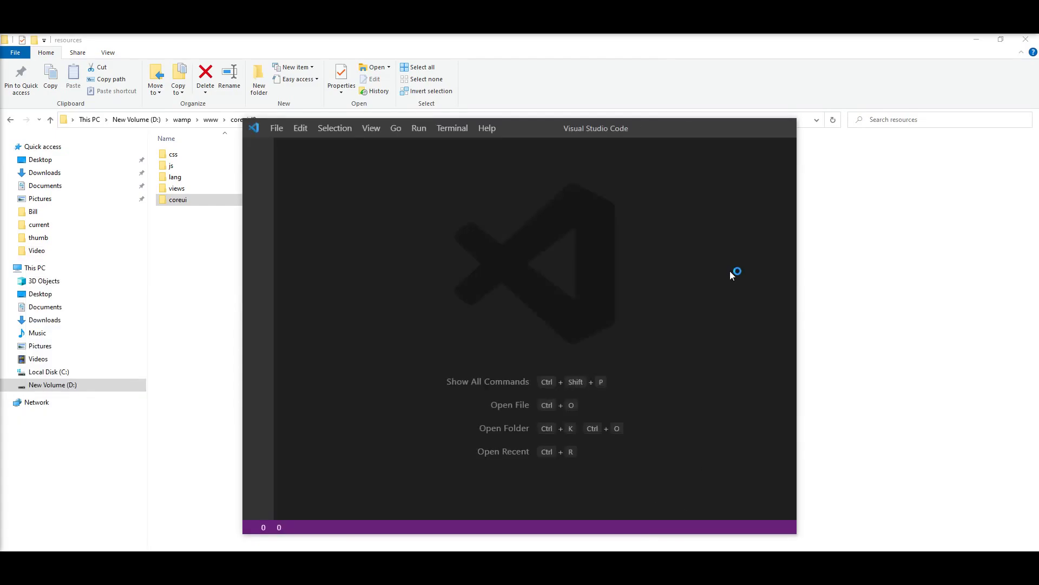
{"action": "left_click", "coordinate": [755, 128]}
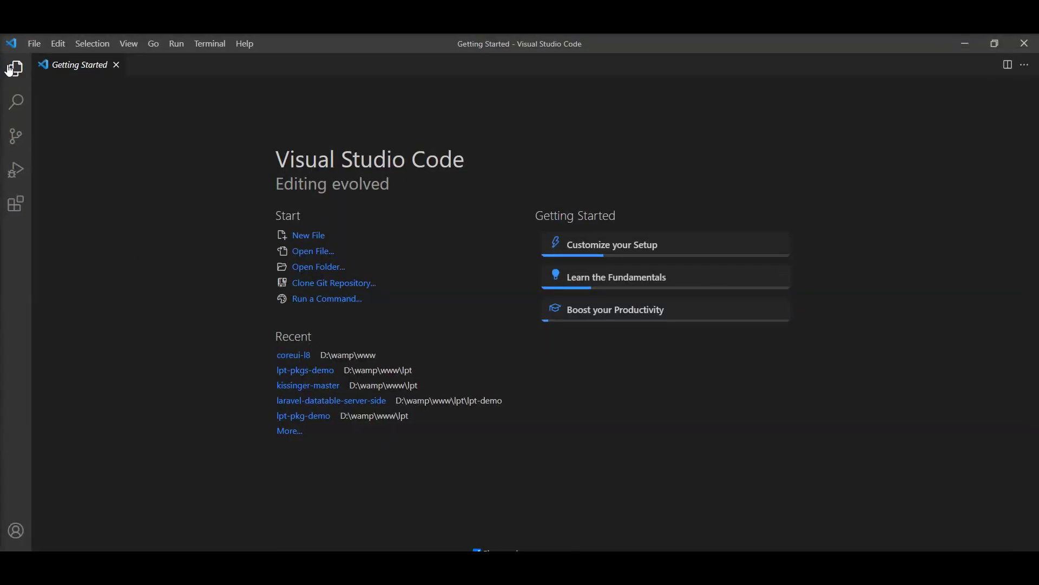
{"action": "left_click", "coordinate": [33, 44]}
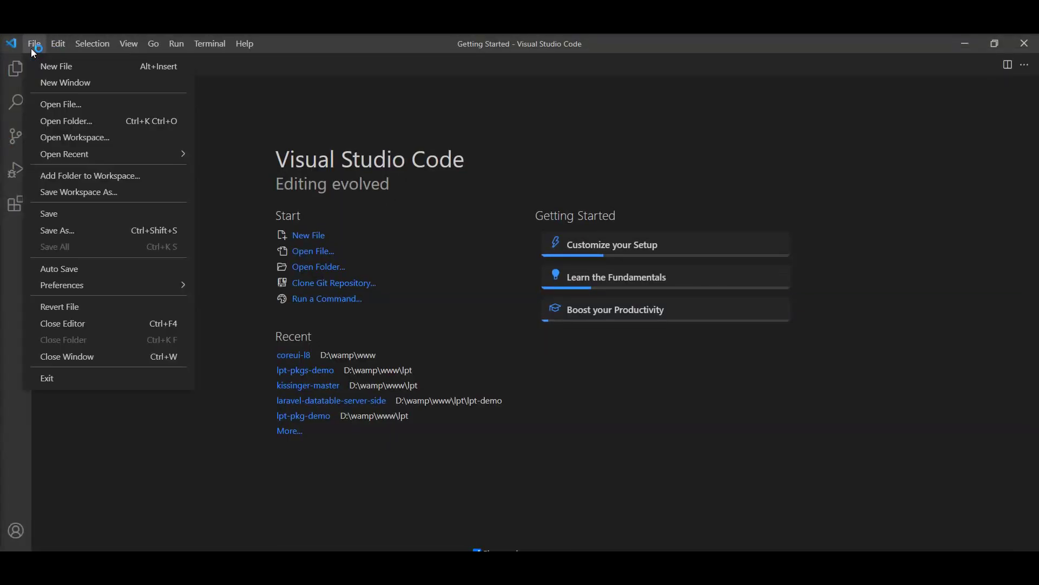
{"action": "left_click", "coordinate": [85, 120]}
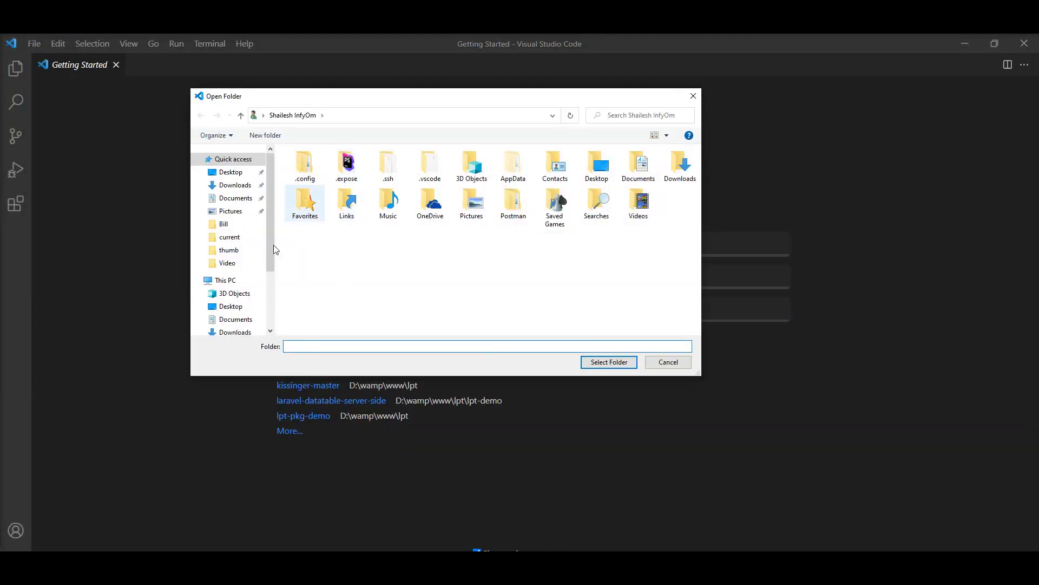
{"action": "scroll", "coordinate": [235, 317], "scroll_direction": "down", "scroll_amount": 2}
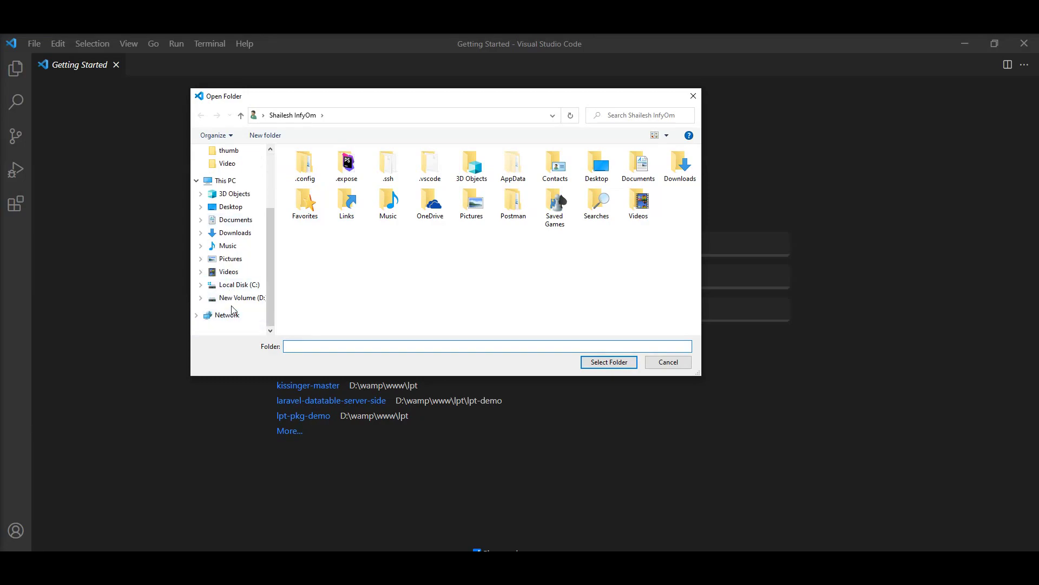
Select D:\wamp\www\coreui-l8 as the workspace folder
{"action": "left_click", "coordinate": [236, 299]}
{"action": "scroll", "coordinate": [341, 301], "scroll_direction": "down", "scroll_amount": 1}
{"action": "double_click", "coordinate": [304, 330]}
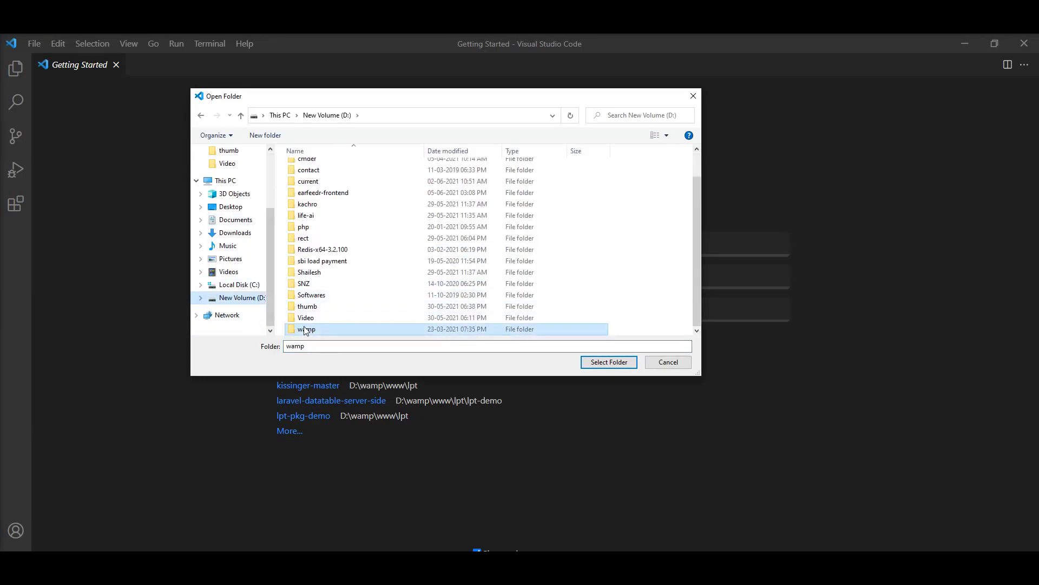
{"action": "double_click", "coordinate": [307, 258]}
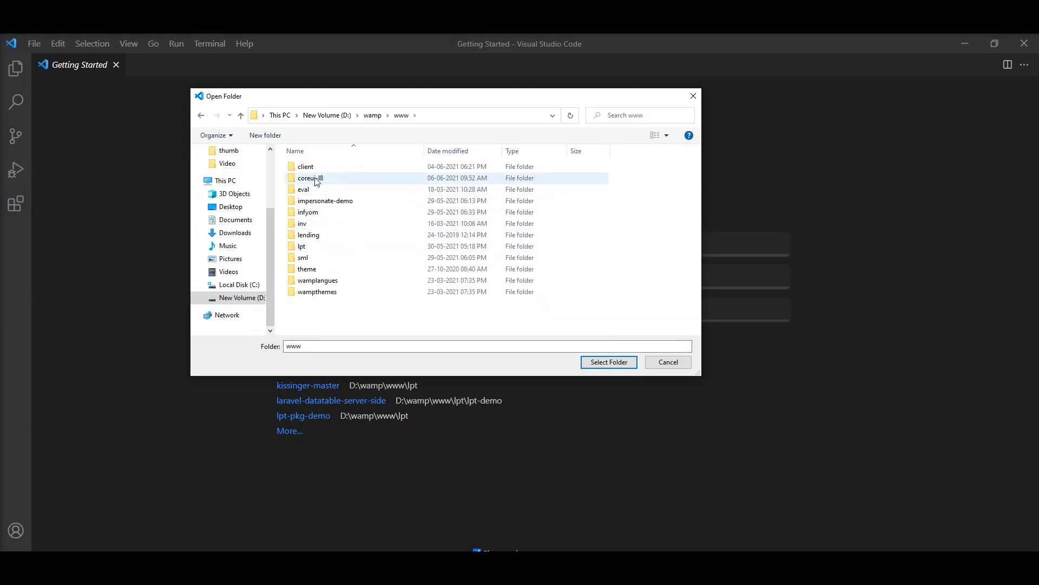
{"action": "left_click", "coordinate": [313, 178]}
{"action": "left_click", "coordinate": [634, 367]}
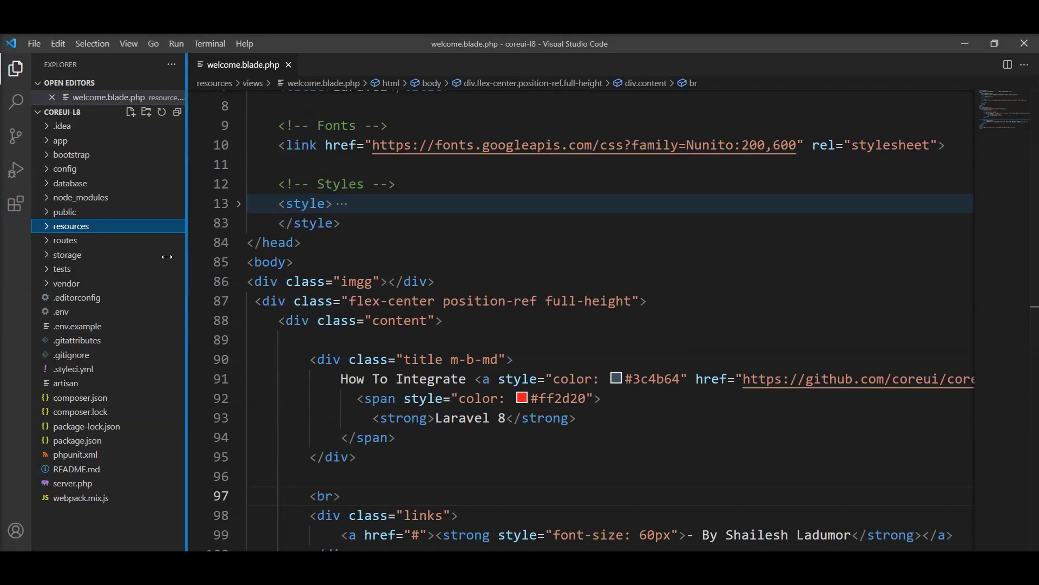
Open resources/coreui/package.json and select its dependencies block for copying
{"action": "left_click", "coordinate": [50, 228]}
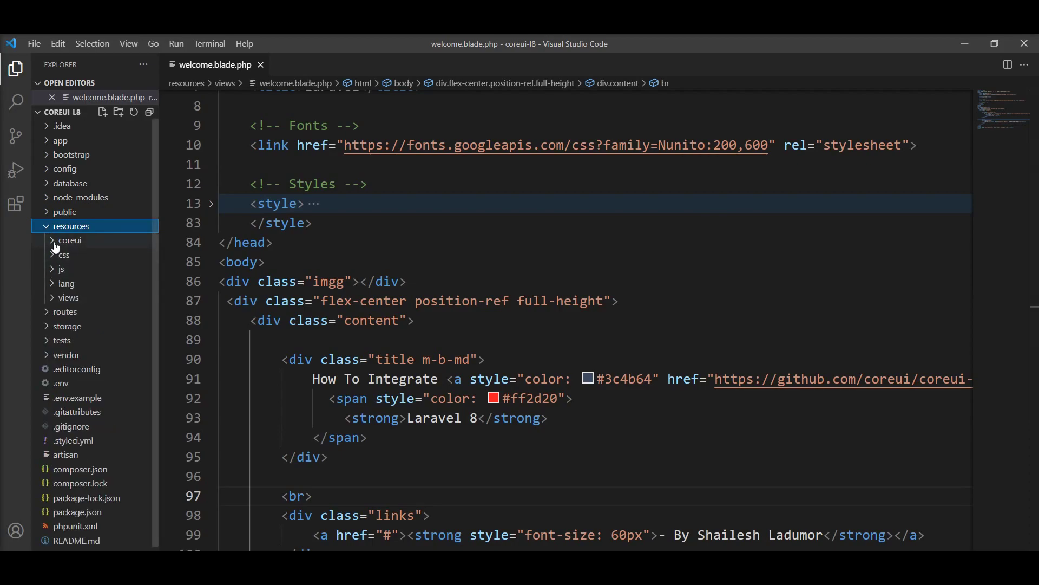
{"action": "left_click", "coordinate": [57, 244]}
{"action": "scroll", "coordinate": [126, 350], "scroll_direction": "down", "scroll_amount": 3}
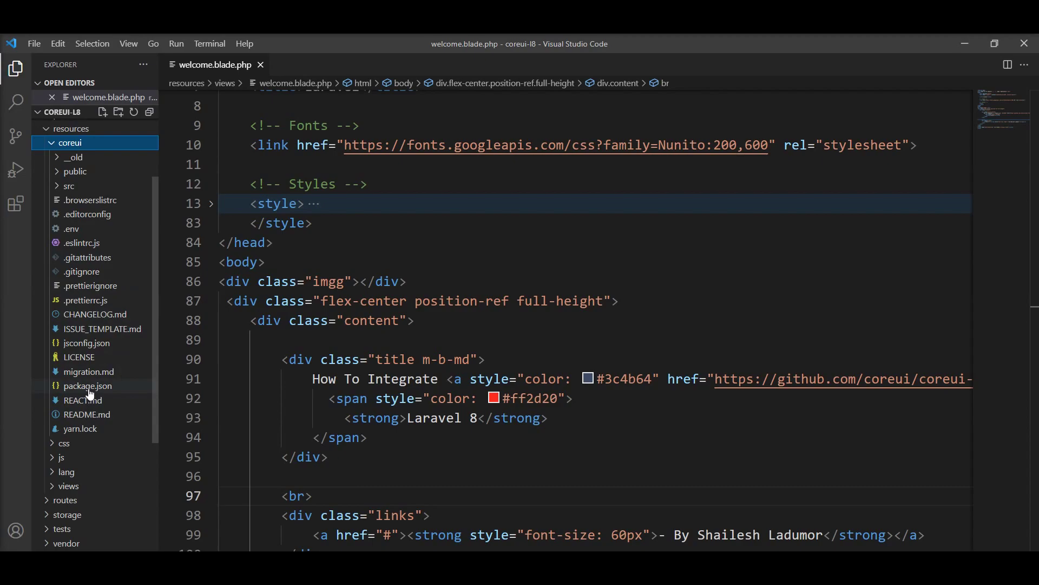
{"action": "key", "text": "alt+Tab"}
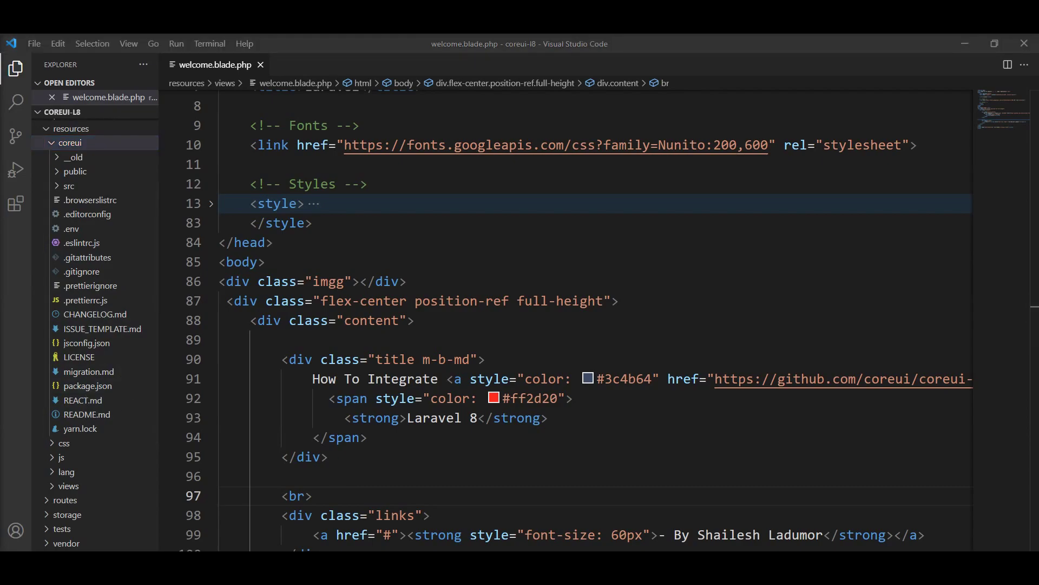
{"action": "left_click", "coordinate": [82, 389]}
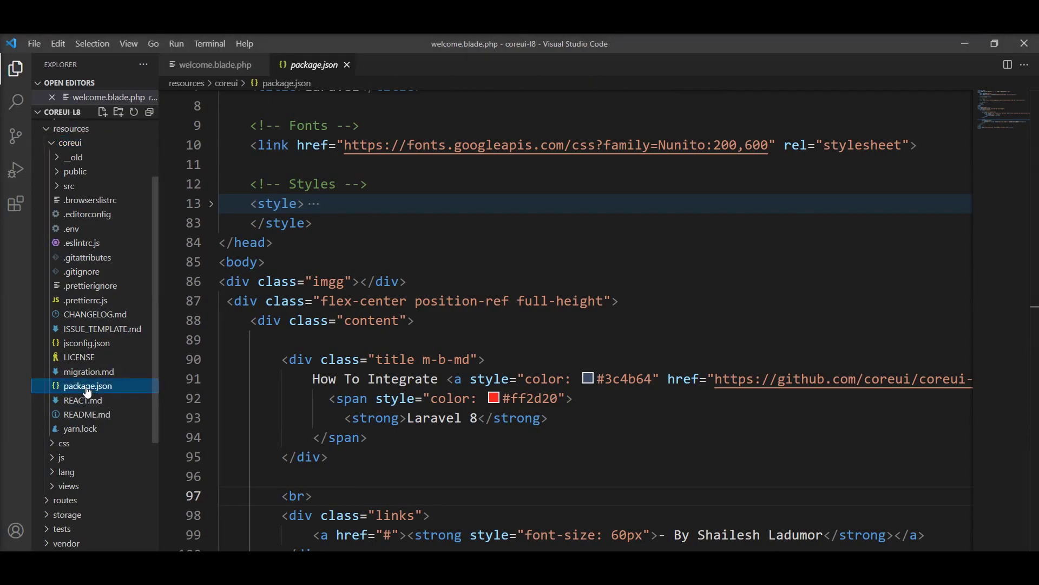
{"action": "scroll", "coordinate": [431, 329], "scroll_direction": "down", "scroll_amount": 1}
{"action": "scroll", "coordinate": [431, 330], "scroll_direction": "down", "scroll_amount": 3}
{"action": "scroll", "coordinate": [431, 333], "scroll_direction": "up", "scroll_amount": 1}
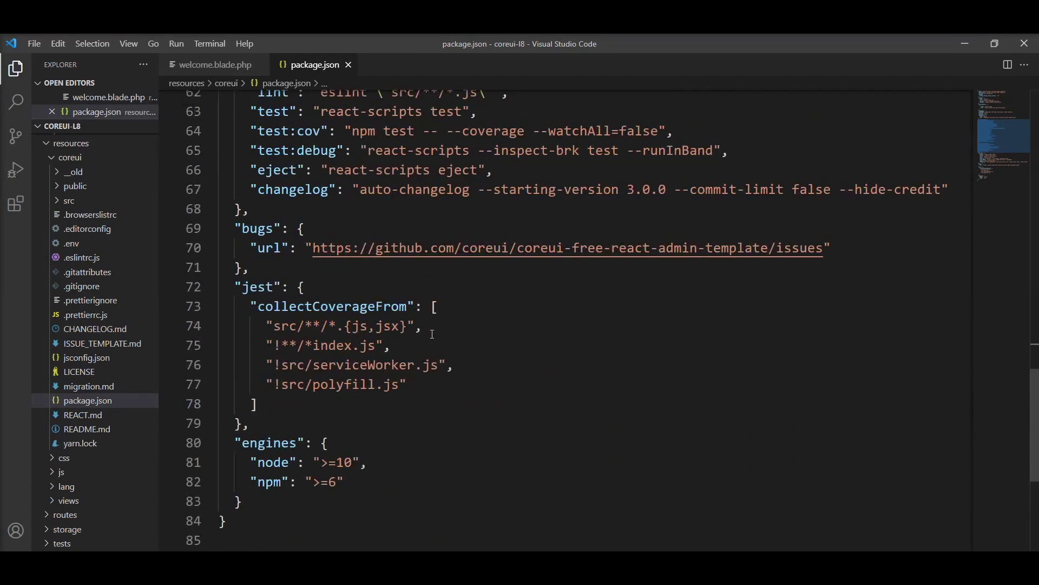
{"action": "scroll", "coordinate": [432, 337], "scroll_direction": "up", "scroll_amount": 5}
{"action": "scroll", "coordinate": [432, 338], "scroll_direction": "up", "scroll_amount": 3}
{"action": "scroll", "coordinate": [390, 309], "scroll_direction": "up", "scroll_amount": 5}
{"action": "left_click", "coordinate": [331, 277]}
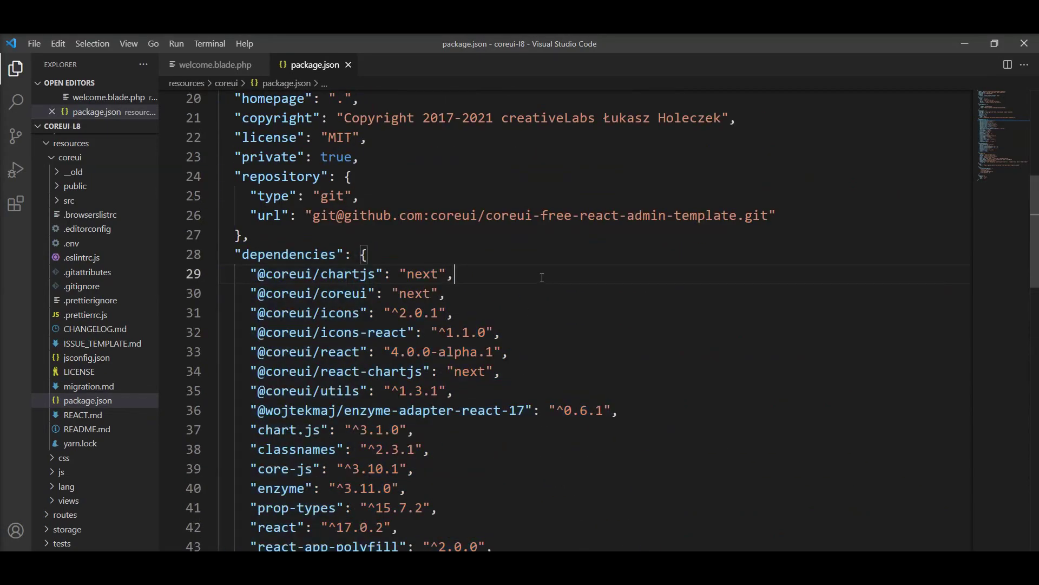
{"action": "scroll", "coordinate": [332, 282], "scroll_direction": "down", "scroll_amount": 1}
{"action": "scroll", "coordinate": [331, 282], "scroll_direction": "down", "scroll_amount": 1}
{"action": "mouse_move", "coordinate": [231, 157]}
{"action": "left_mouse_down"}
{"action": "mouse_move", "coordinate": [385, 551]}
{"action": "mouse_move", "coordinate": [279, 185]}
{"action": "left_mouse_up"}
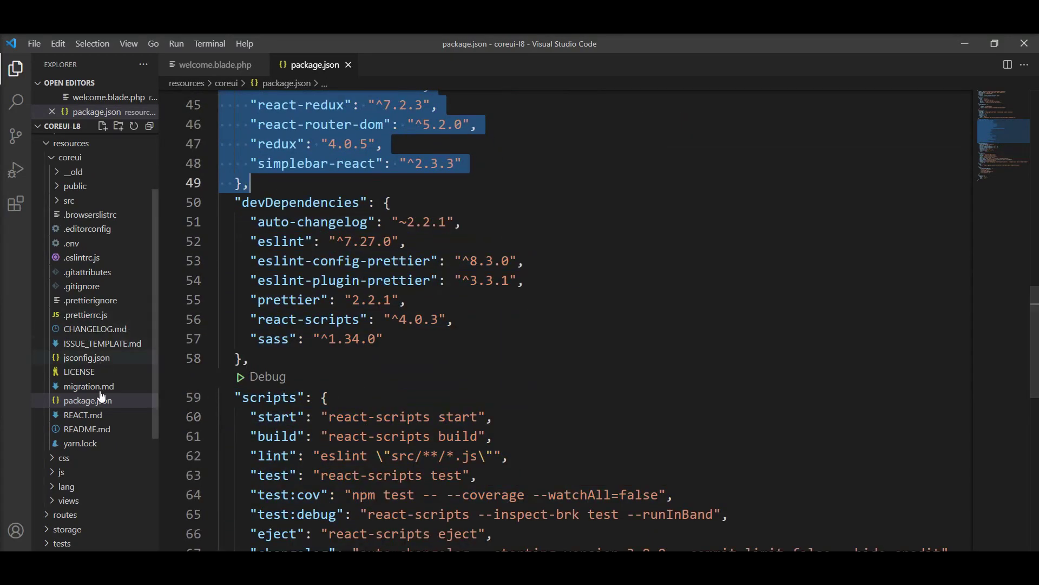
{"action": "scroll", "coordinate": [110, 390], "scroll_direction": "down", "scroll_amount": 3}
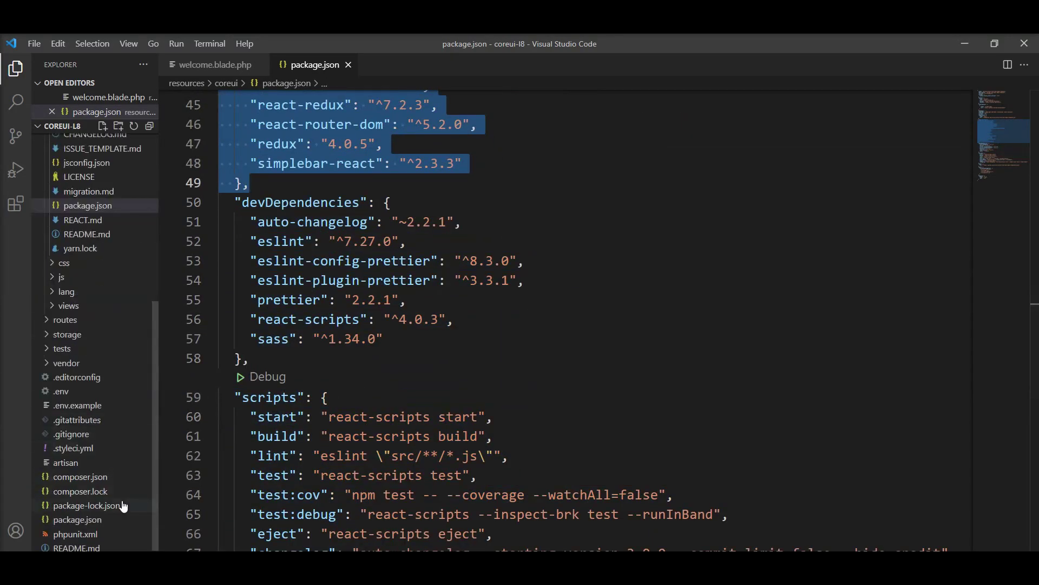
Paste the CoreUI dependencies into the root package.json after scripts and save
{"action": "left_click", "coordinate": [87, 521]}
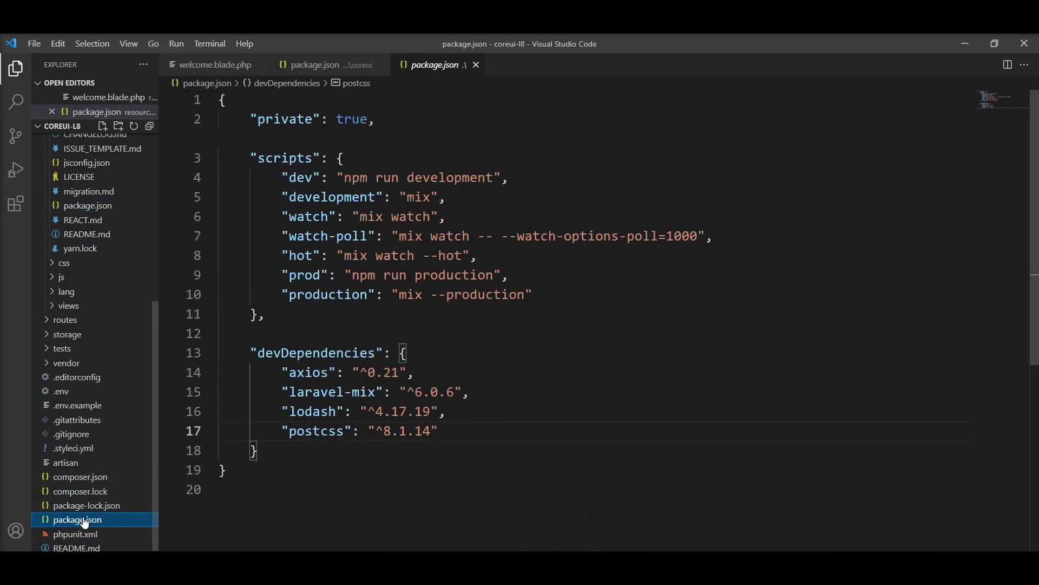
{"action": "left_click", "coordinate": [278, 334]}
{"action": "key", "text": "ctrl+v"}
{"action": "key", "text": "ctrl+s"}
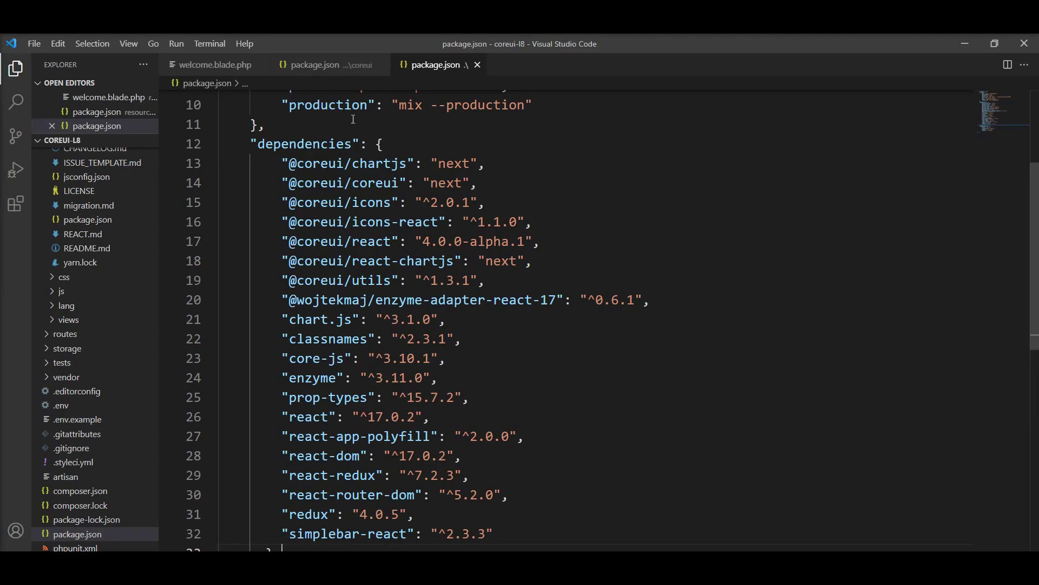
Copy CoreUI's devDependencies into the root package.json after the postcss entry and save
{"action": "left_click", "coordinate": [341, 69]}
{"action": "left_click_drag", "start_coordinate": [242, 222], "coordinate": [432, 337]}
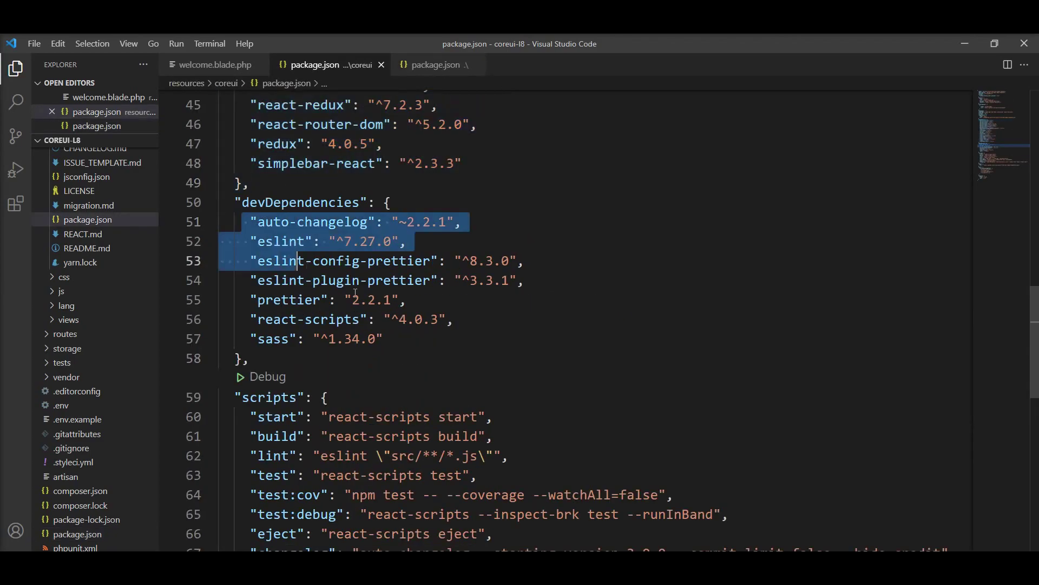
{"action": "left_click", "coordinate": [437, 64]}
{"action": "scroll", "coordinate": [379, 402], "scroll_direction": "down", "scroll_amount": 5}
{"action": "left_click", "coordinate": [460, 388]}
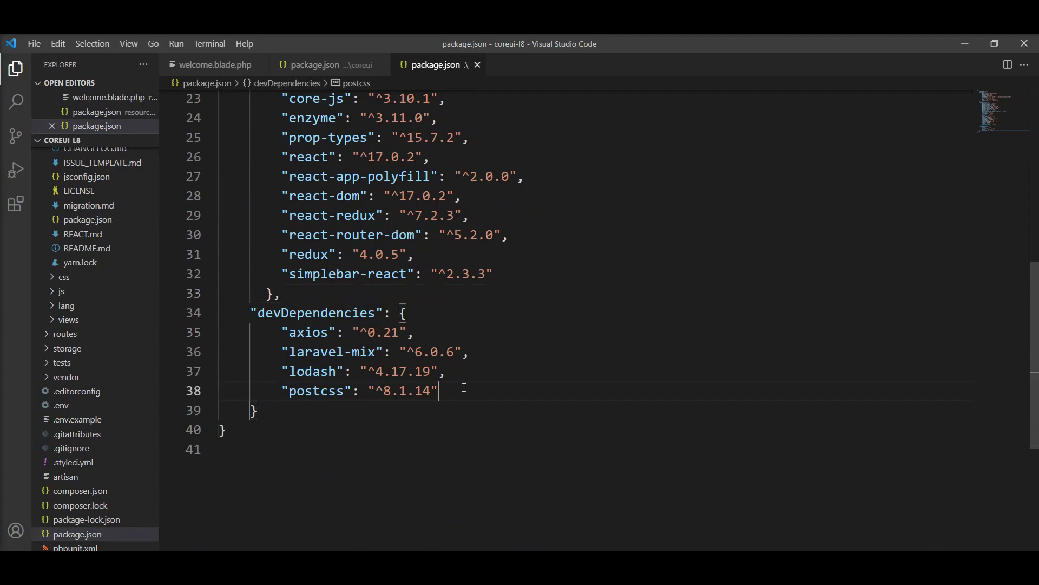
{"action": "type", "text": ","}
{"action": "key", "text": "Return"}
{"action": "type", "text": "\"auto-changelog\": \"~2.2.1\",         \"eslint\": \"^7.27.0\",         \"eslint-config-prettier\": \"^8.3.0\",         \"eslint-plugin-prettier\": \"^3.3.1\",         \"prettier\": \"2.2.1\",         \"react-scripts\": \"^4.0.3\",         \"sass\": \"^1.34.0\""}
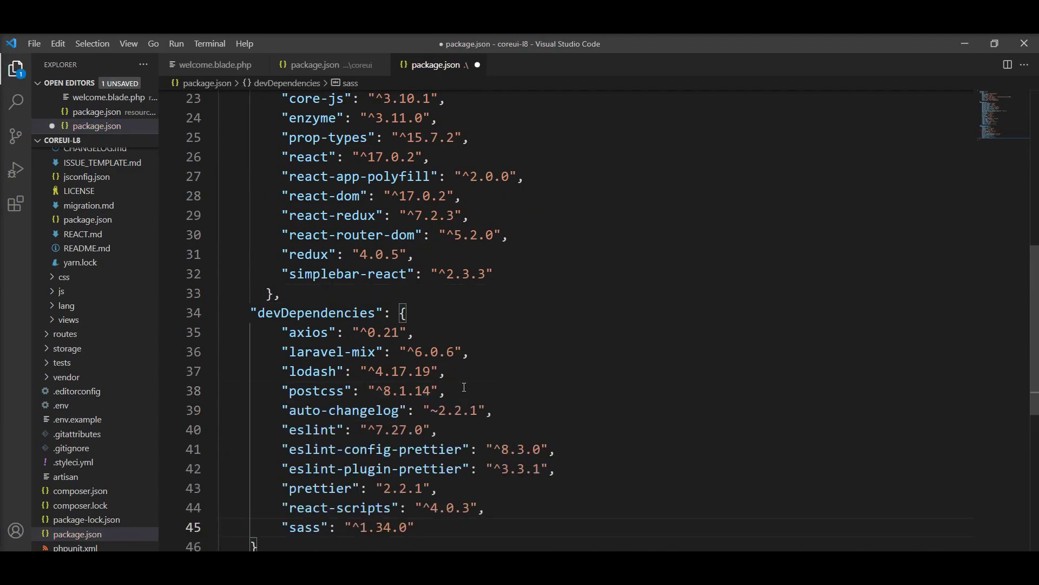
{"action": "key", "text": "ctrl+s"}
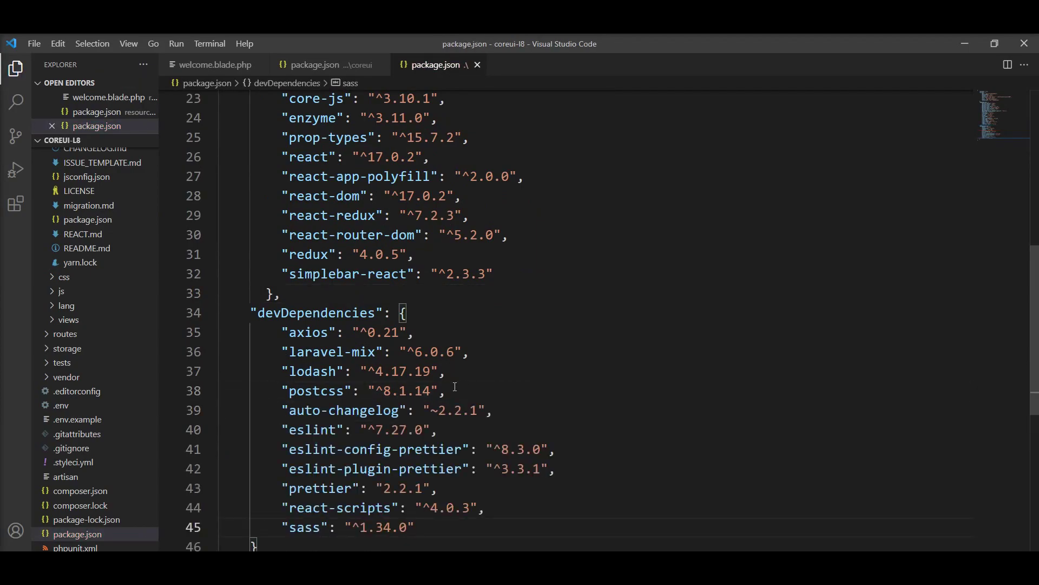
Stop php artisan serve in Cmder, clear the screen and run npm install
{"action": "key", "text": "alt+Tab"}
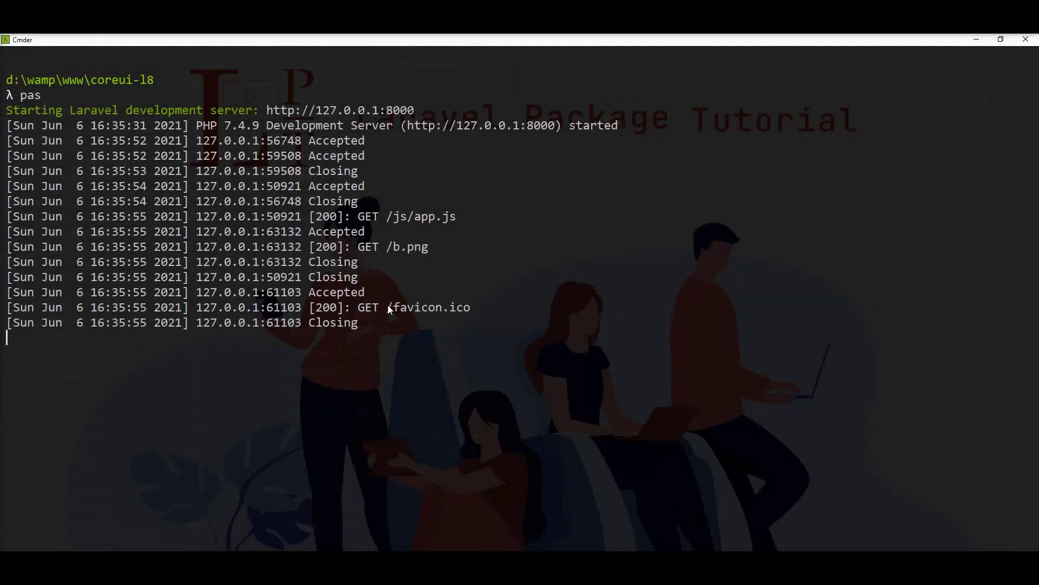
{"action": "key", "text": "ctrl+c"}
{"action": "type", "text": "clea"}
{"action": "key", "text": "Return"}
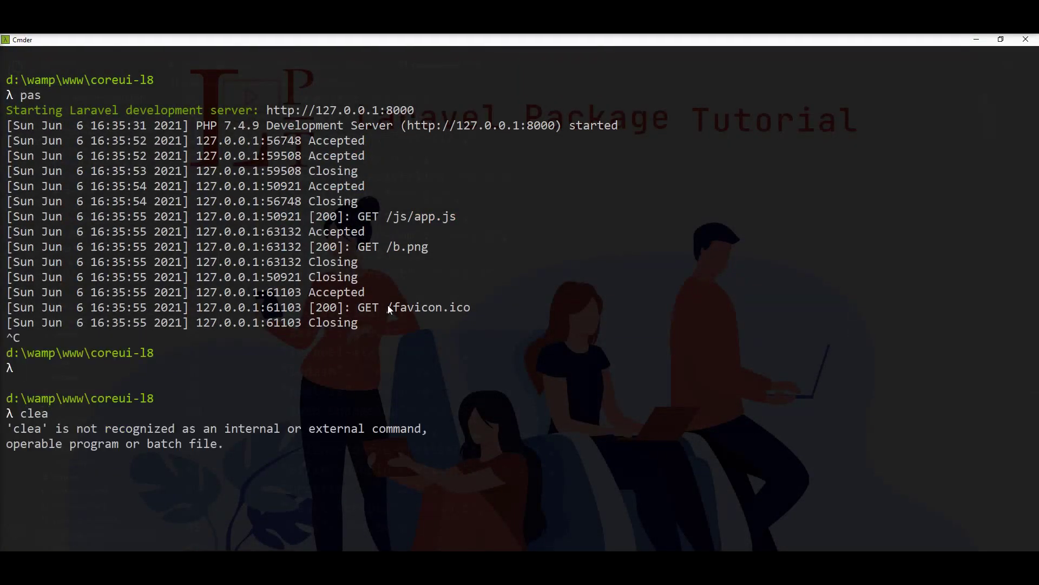
{"action": "type", "text": "cls"}
{"action": "key", "text": "Return"}
{"action": "scroll", "coordinate": [329, 210], "scroll_direction": "up", "scroll_amount": 3}
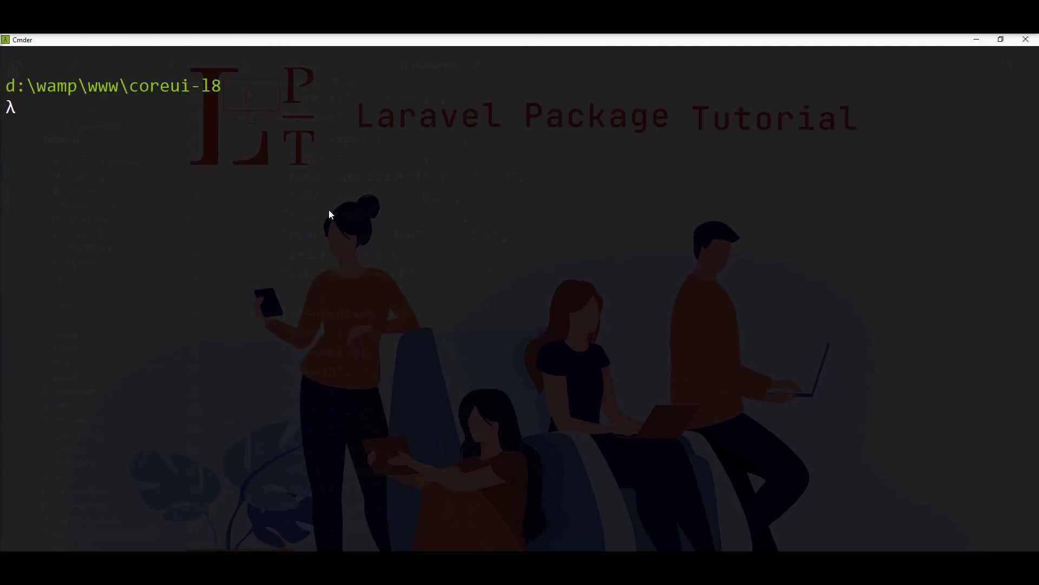
{"action": "scroll", "coordinate": [329, 209], "scroll_direction": "up", "scroll_amount": 1}
{"action": "type", "text": "npm in"}
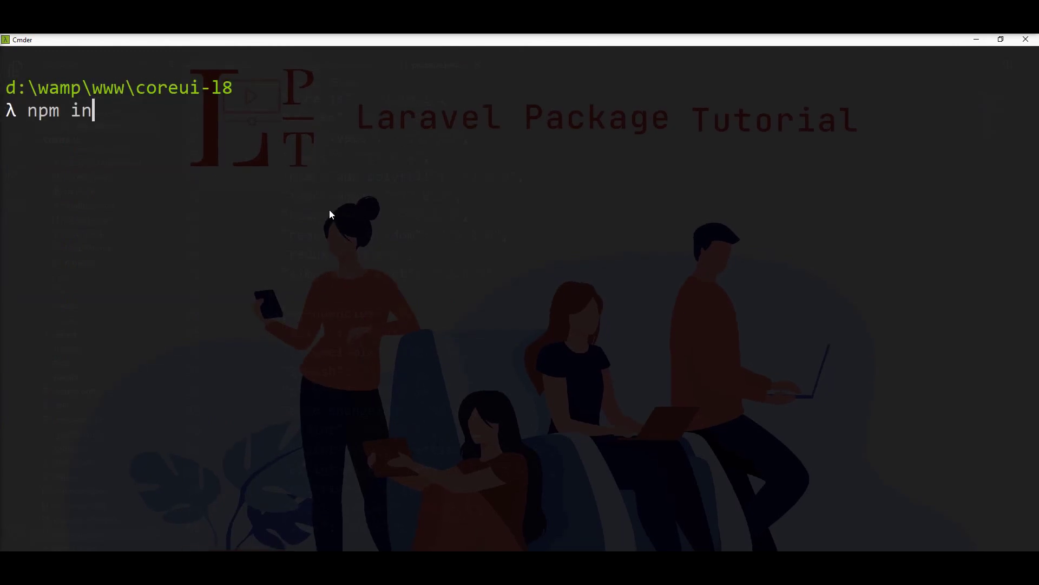
{"action": "type", "text": "stall"}
{"action": "key", "text": "Return"}
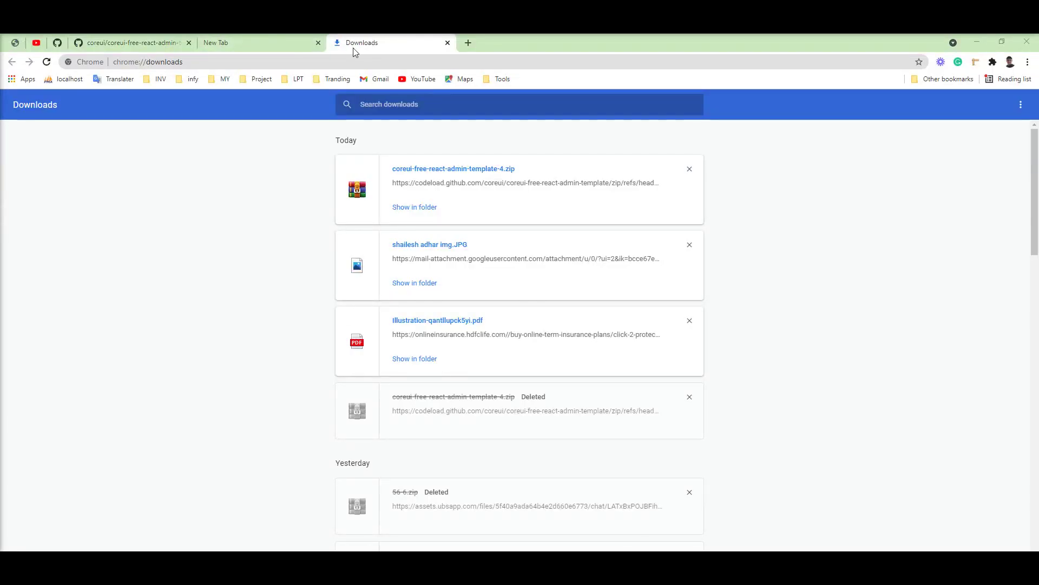
Copy the Mix configuration from webpack.mix.js in the coreui-react-laravel-demo repository
{"action": "left_click", "coordinate": [447, 42]}
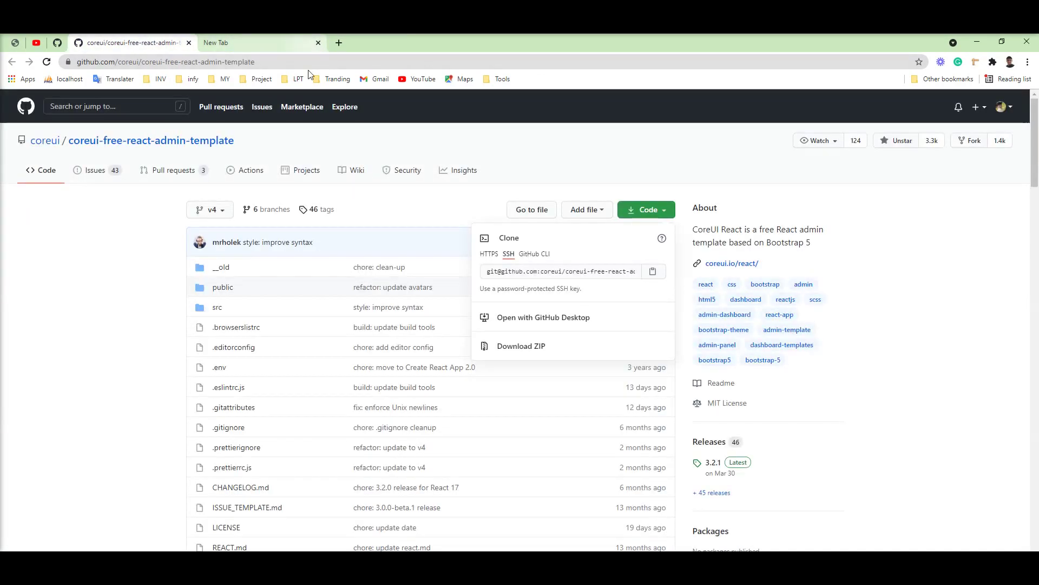
{"action": "scroll", "coordinate": [298, 400], "scroll_direction": "down", "scroll_amount": 3}
{"action": "scroll", "coordinate": [240, 367], "scroll_direction": "down", "scroll_amount": 1}
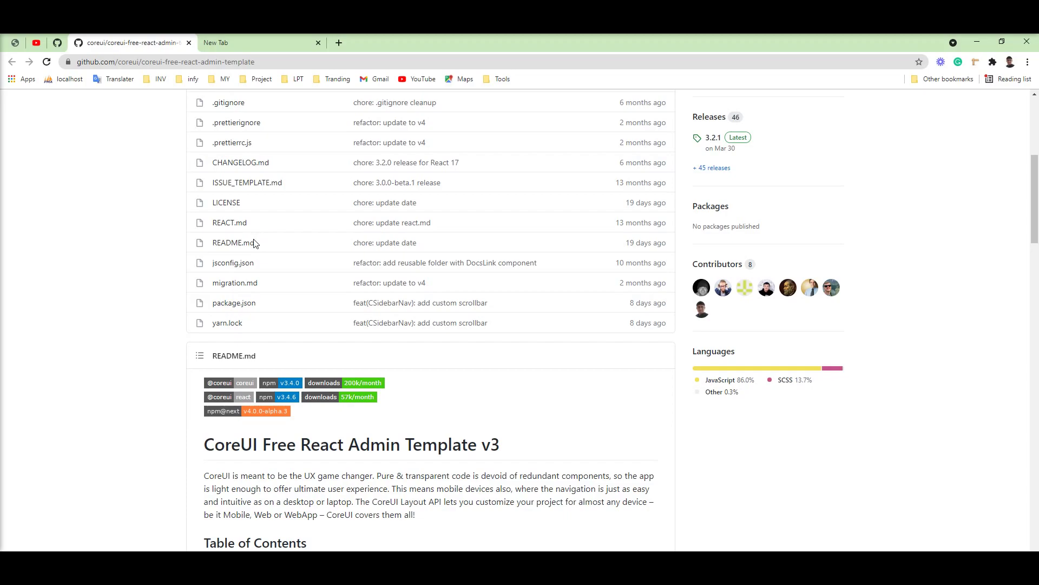
{"action": "scroll", "coordinate": [254, 243], "scroll_direction": "up", "scroll_amount": 3}
{"action": "left_click", "coordinate": [29, 63]}
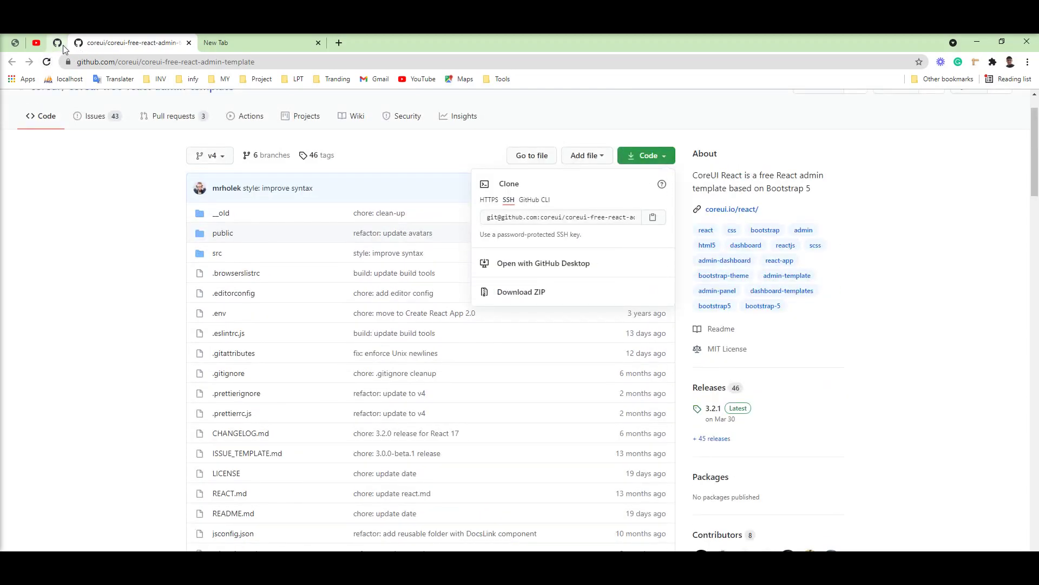
{"action": "scroll", "coordinate": [306, 392], "scroll_direction": "down", "scroll_amount": 4}
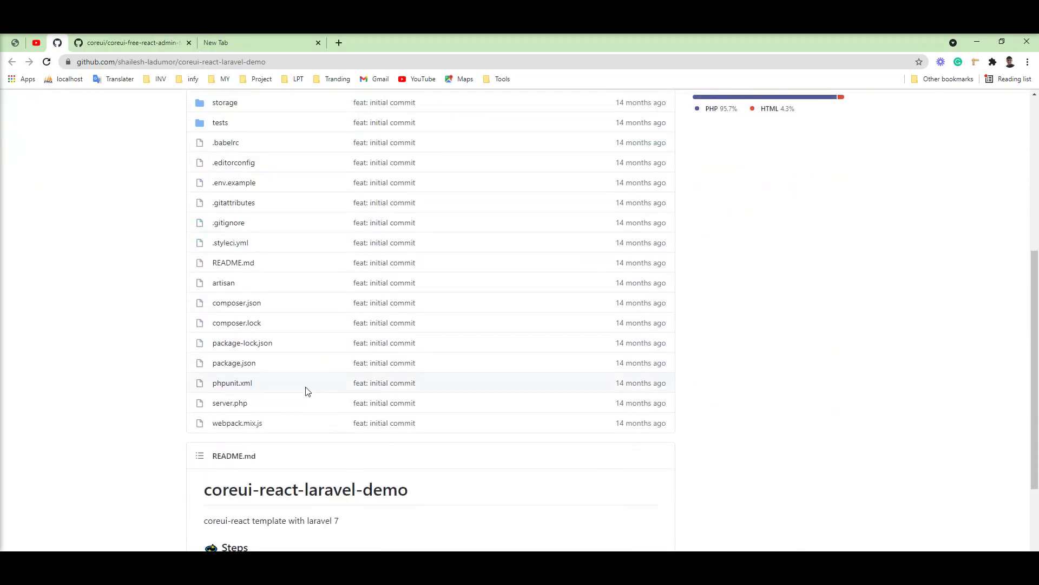
{"action": "left_click", "coordinate": [234, 425]}
{"action": "scroll", "coordinate": [269, 350], "scroll_direction": "down", "scroll_amount": 3}
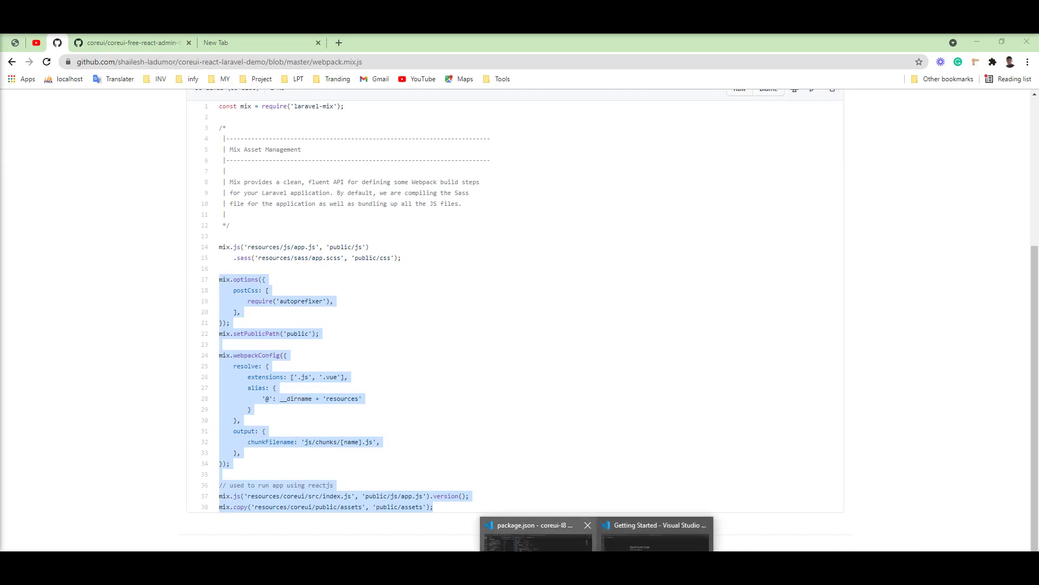
{"action": "left_click", "coordinate": [627, 548]}
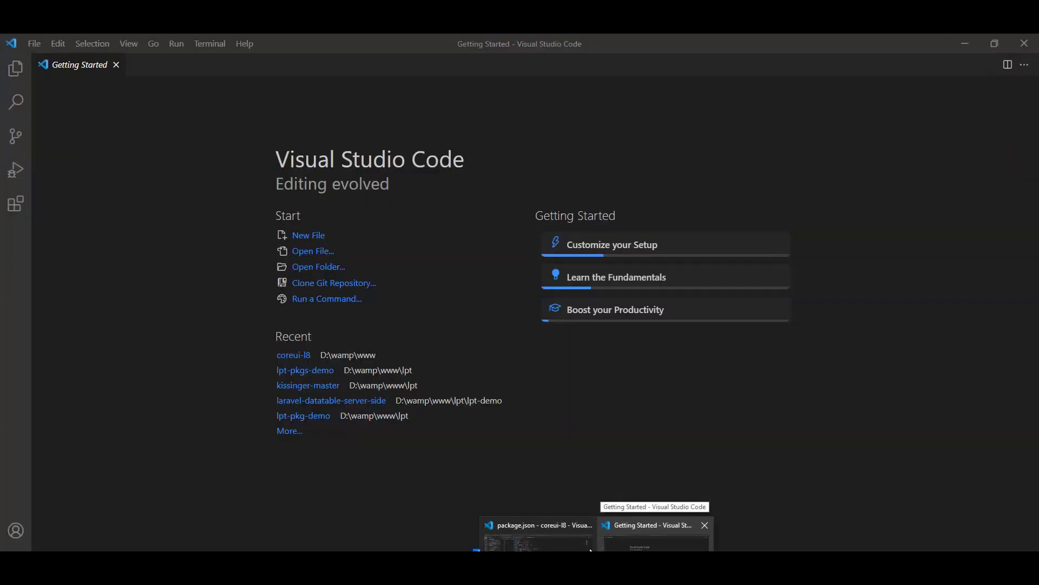
Replace the default mix.js and sass lines in webpack.mix.js with CoreUI's Mix configuration and save
{"action": "left_click", "coordinate": [537, 536]}
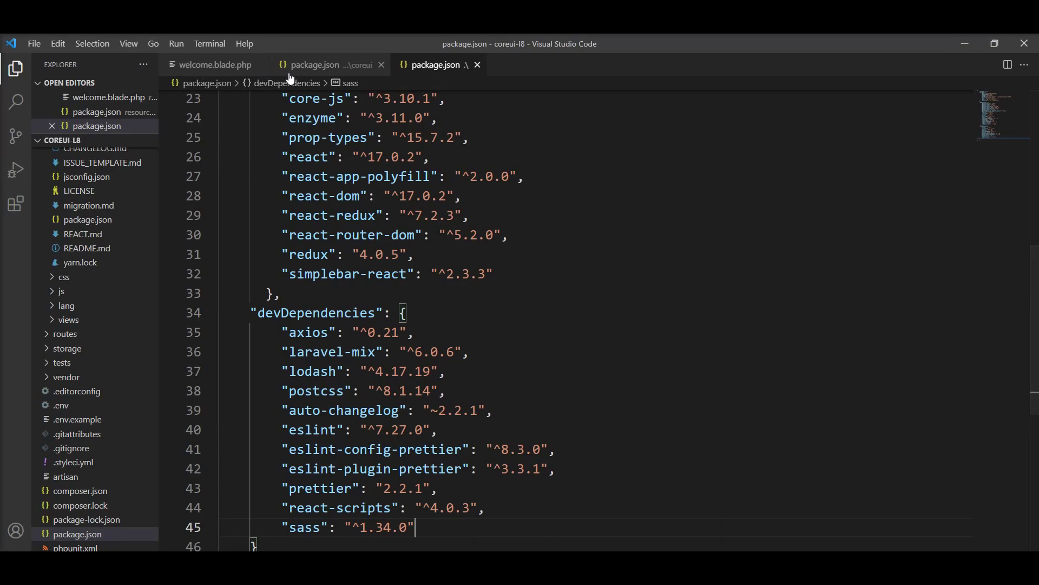
{"action": "left_click", "coordinate": [214, 65]}
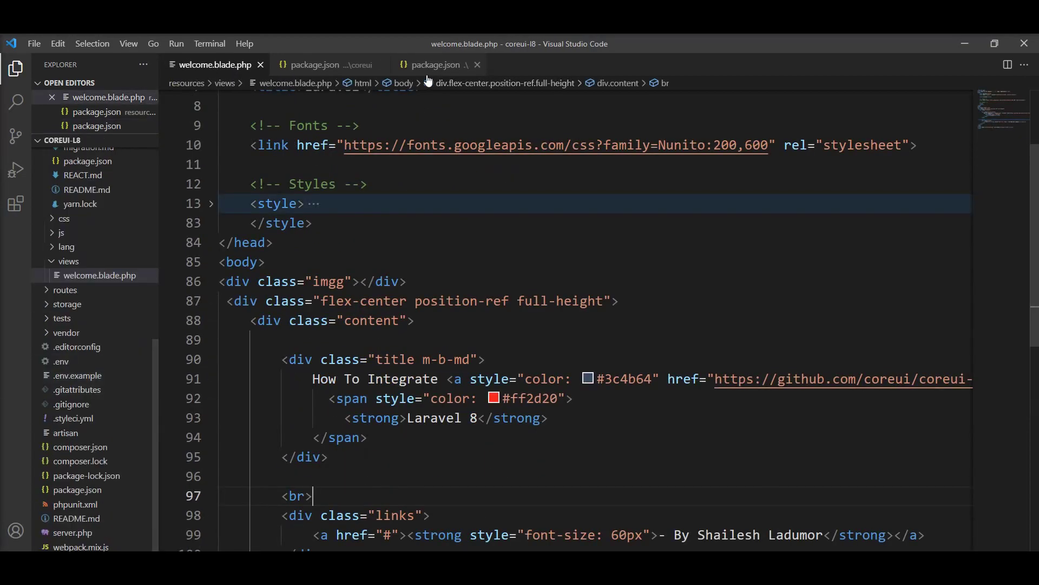
{"action": "left_click", "coordinate": [84, 547]}
{"action": "left_click_drag", "start_coordinate": [623, 363], "coordinate": [205, 335]}
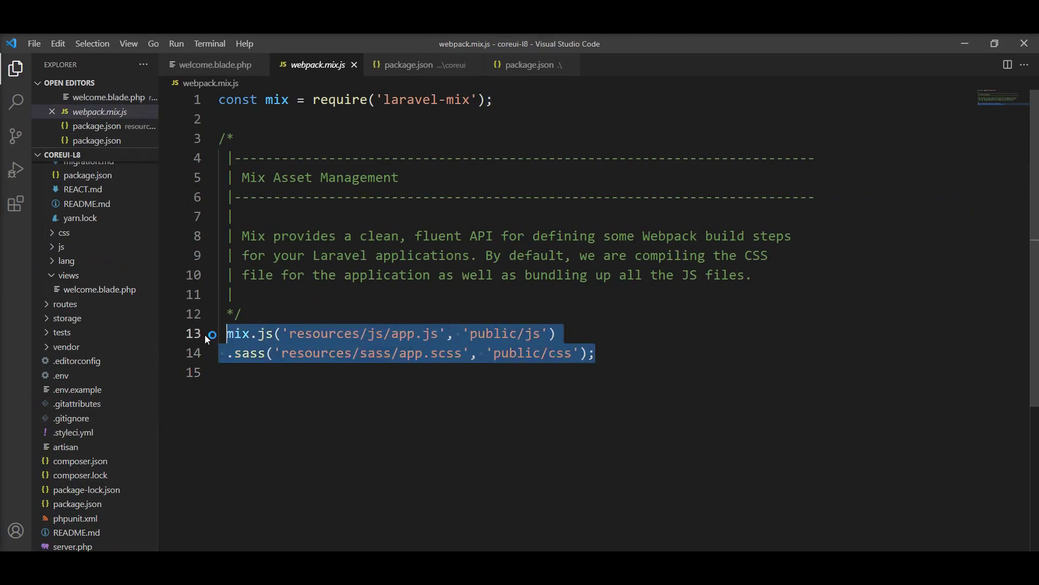
{"action": "key", "text": "ctrl+v"}
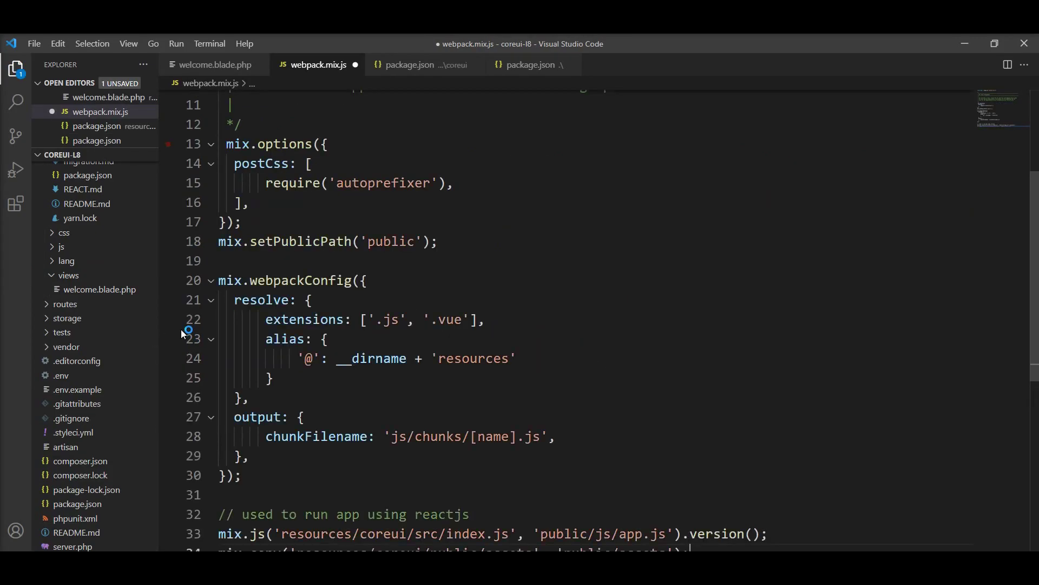
{"action": "scroll", "coordinate": [467, 256], "scroll_direction": "down", "scroll_amount": 4}
{"action": "left_click", "coordinate": [467, 256]}
{"action": "key", "text": "ctrl+s"}
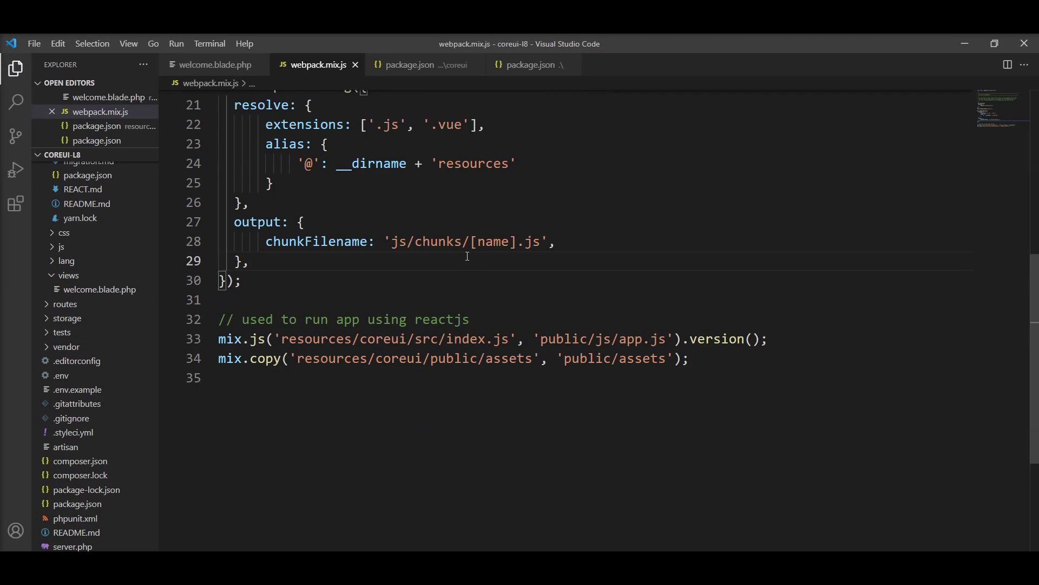
{"action": "scroll", "coordinate": [371, 295], "scroll_direction": "up", "scroll_amount": 3}
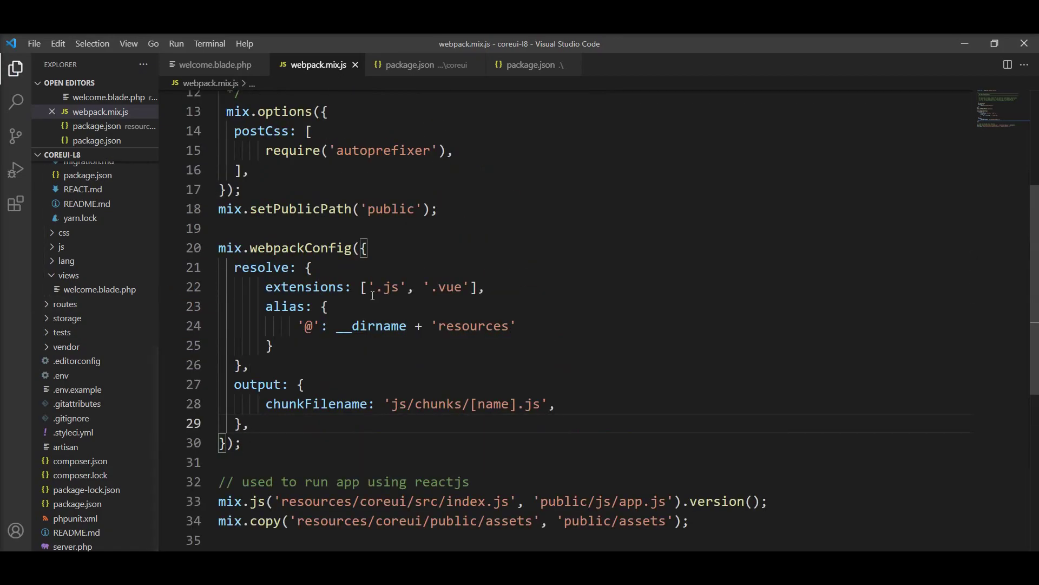
{"action": "scroll", "coordinate": [372, 295], "scroll_direction": "up", "scroll_amount": 2}
{"action": "scroll", "coordinate": [372, 295], "scroll_direction": "down", "scroll_amount": 1}
{"action": "scroll", "coordinate": [372, 294], "scroll_direction": "down", "scroll_amount": 2}
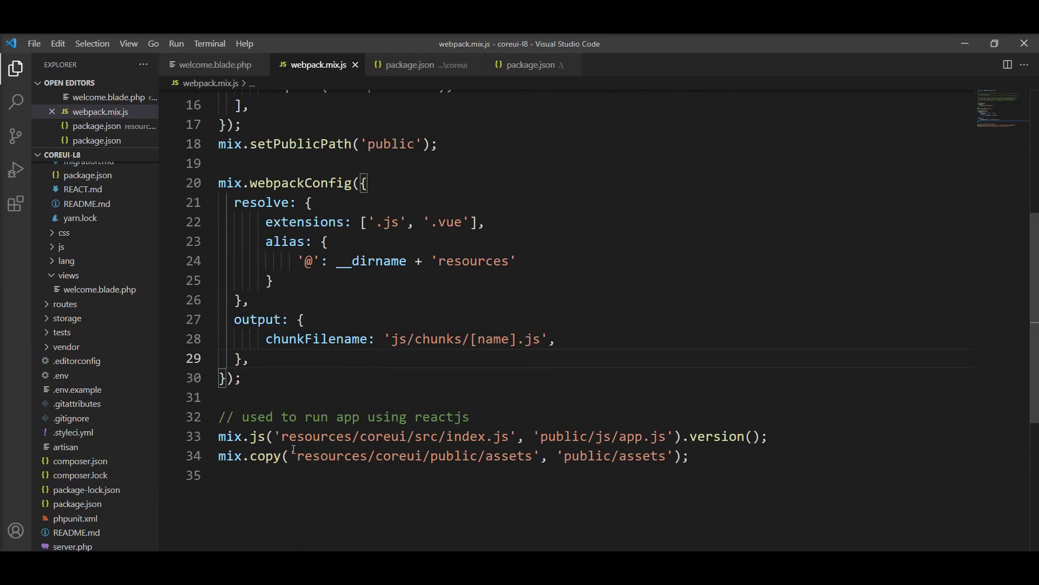
Change the mix.copy assets source from public to resources/coreui/src/assets and save
{"action": "left_click_drag", "start_coordinate": [294, 451], "coordinate": [541, 456]}
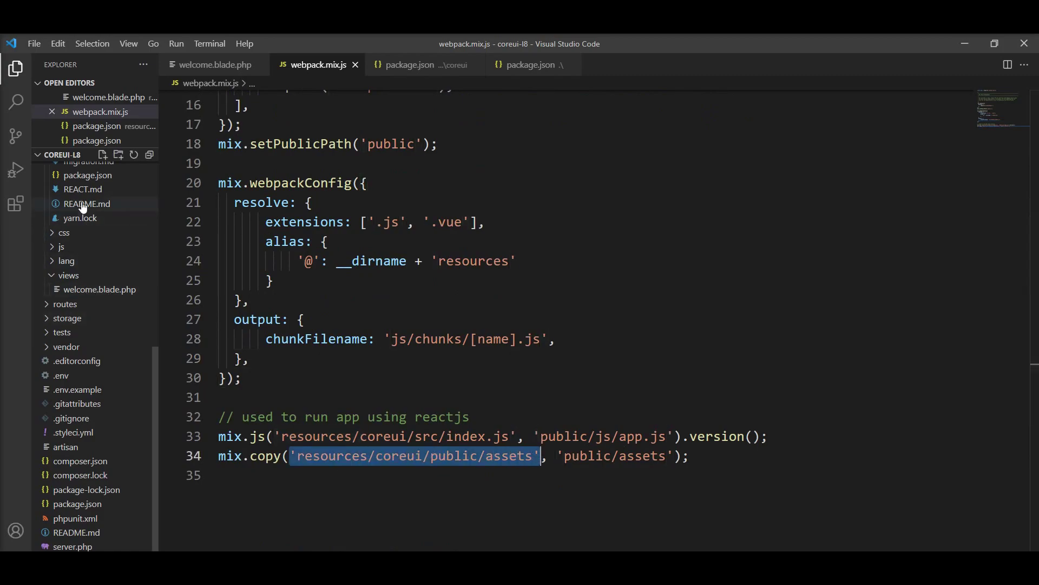
{"action": "left_click", "coordinate": [480, 455]}
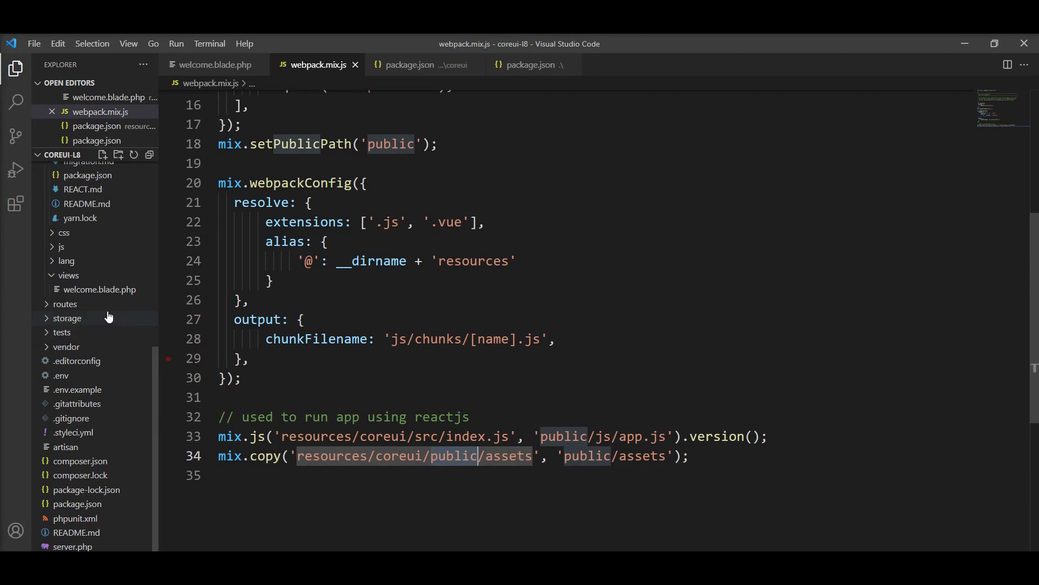
{"action": "scroll", "coordinate": [81, 236], "scroll_direction": "up", "scroll_amount": 3}
{"action": "scroll", "coordinate": [82, 292], "scroll_direction": "up", "scroll_amount": 3}
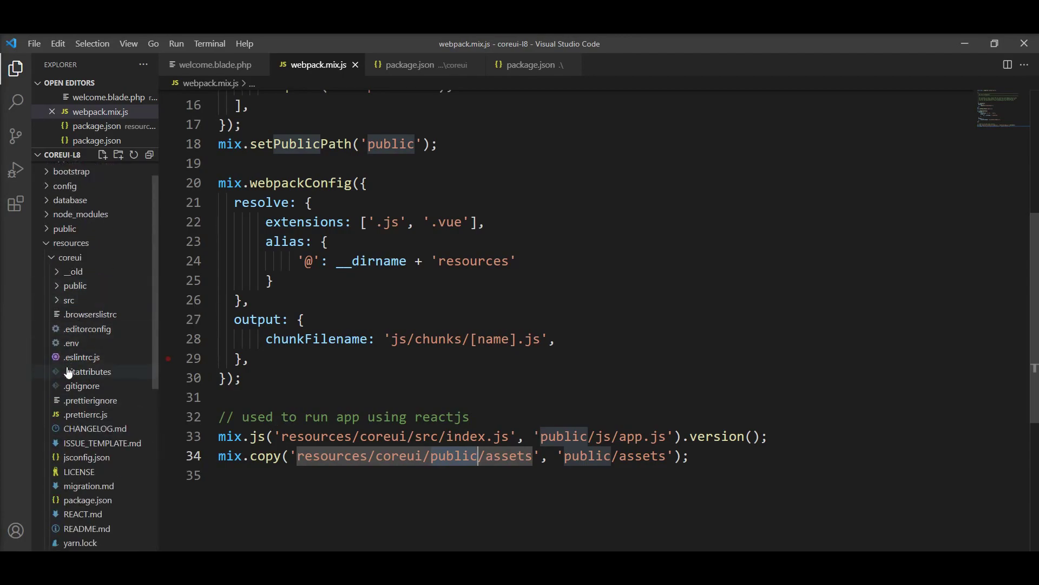
{"action": "left_click", "coordinate": [63, 302]}
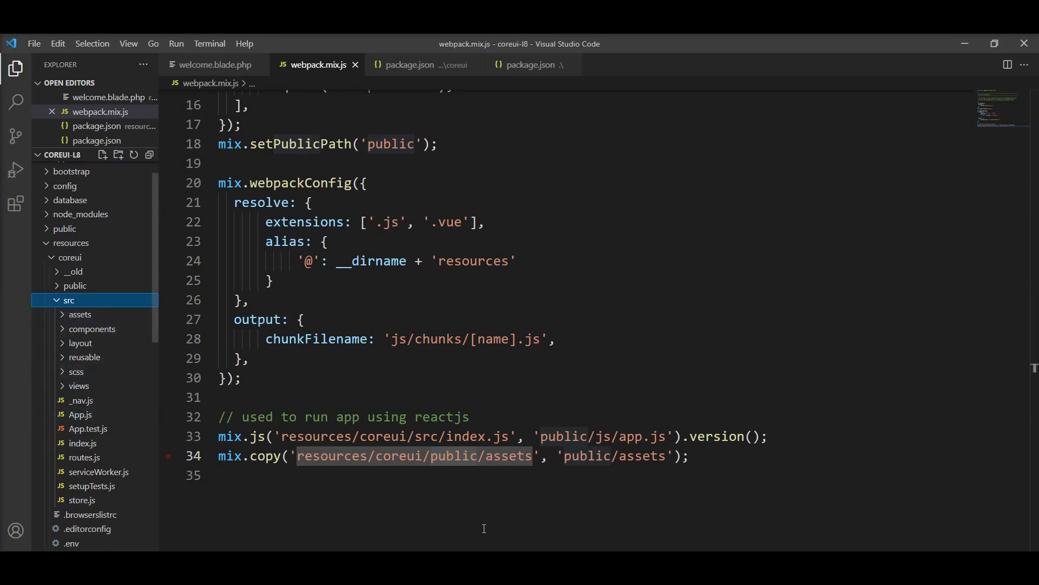
{"action": "double_click", "coordinate": [438, 458]}
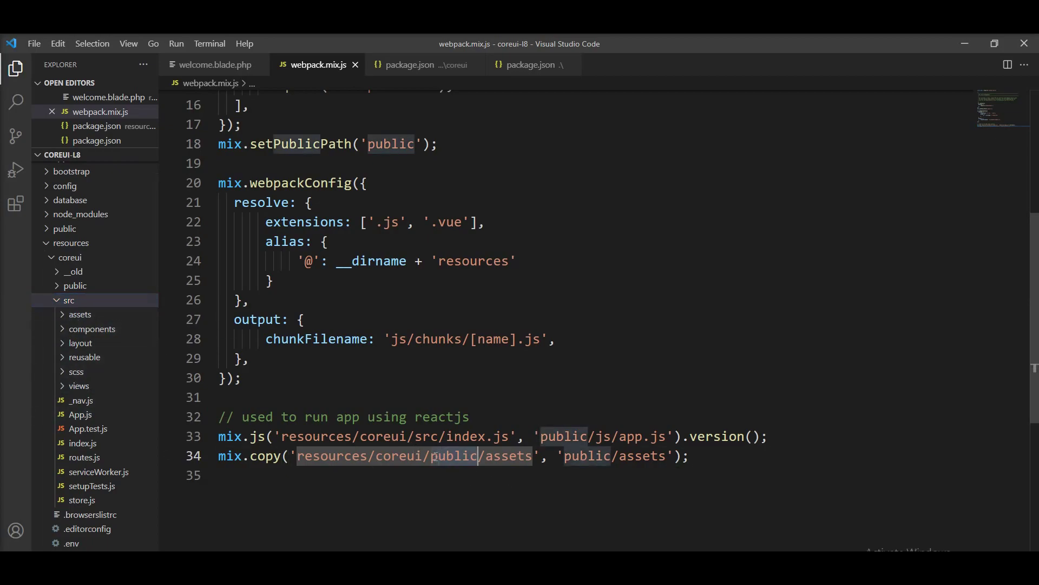
{"action": "type", "text": "src"}
{"action": "key", "text": "ctrl+s"}
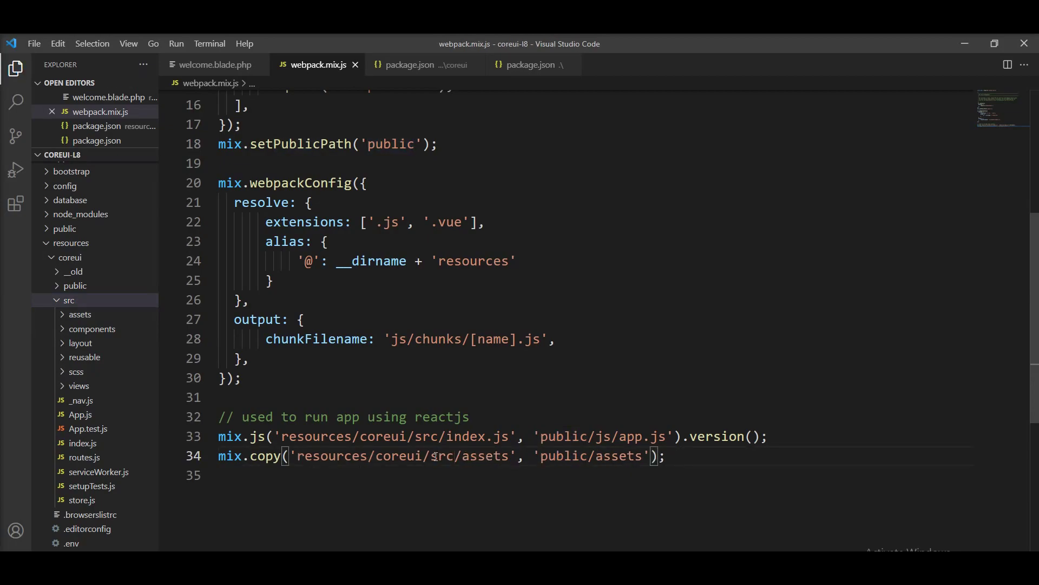
{"action": "scroll", "coordinate": [266, 387], "scroll_direction": "up", "scroll_amount": 2}
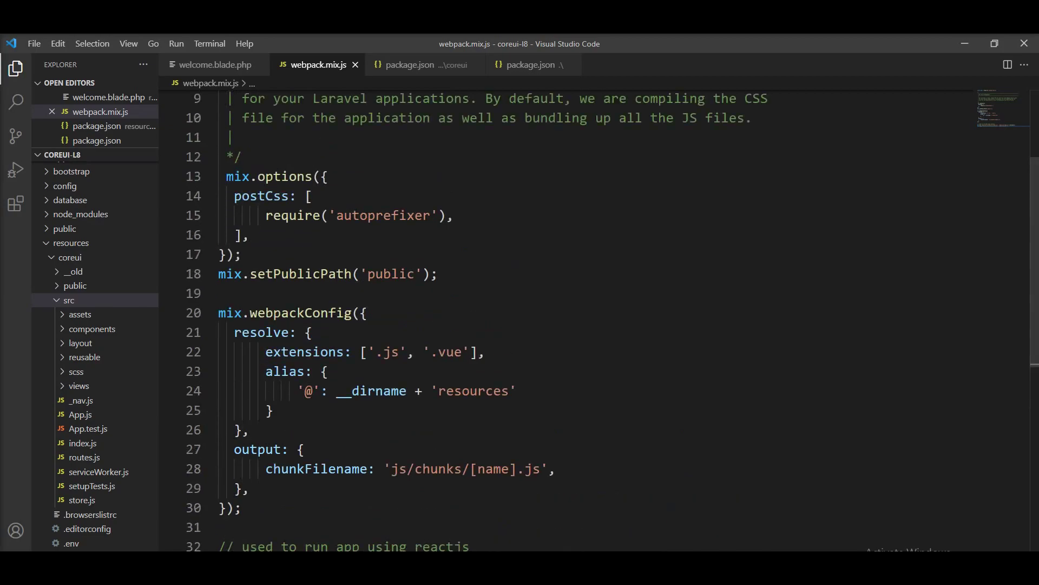
{"action": "left_click", "coordinate": [300, 375]}
{"action": "scroll", "coordinate": [317, 414], "scroll_direction": "down", "scroll_amount": 3}
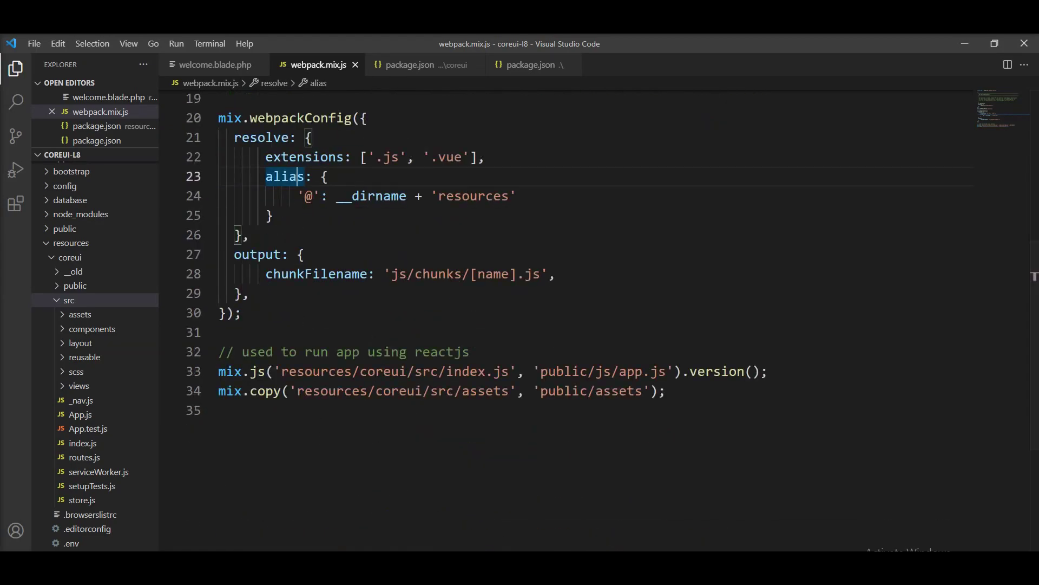
{"action": "key", "text": "alt+Tab"}
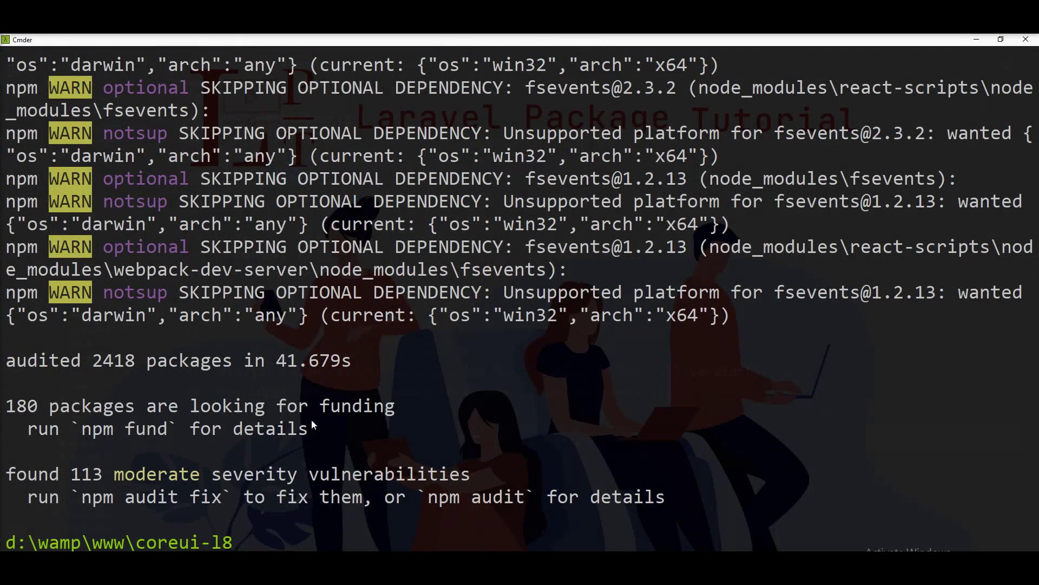
Clear the Cmder console and run npm run dev
{"action": "key", "text": "ctrl+l"}
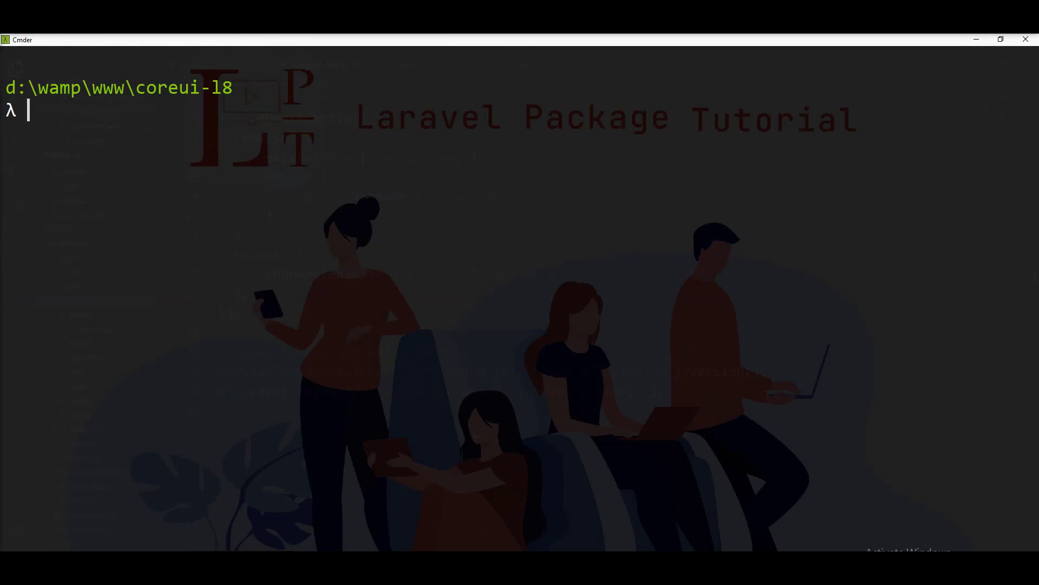
{"action": "type", "text": "np"}
{"action": "type", "text": "m run d"}
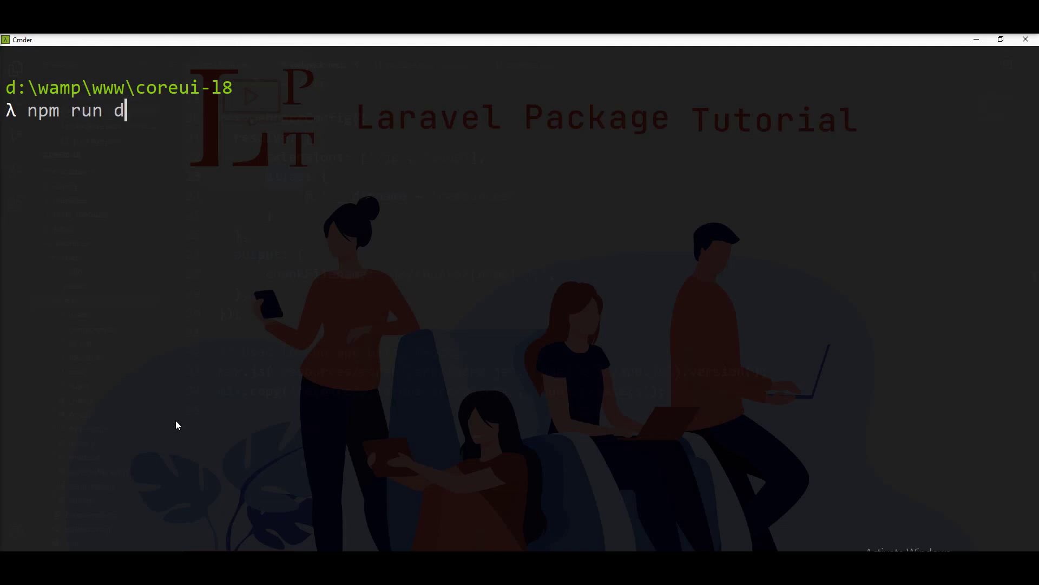
{"action": "type", "text": "ev"}
{"action": "key", "text": "Return"}
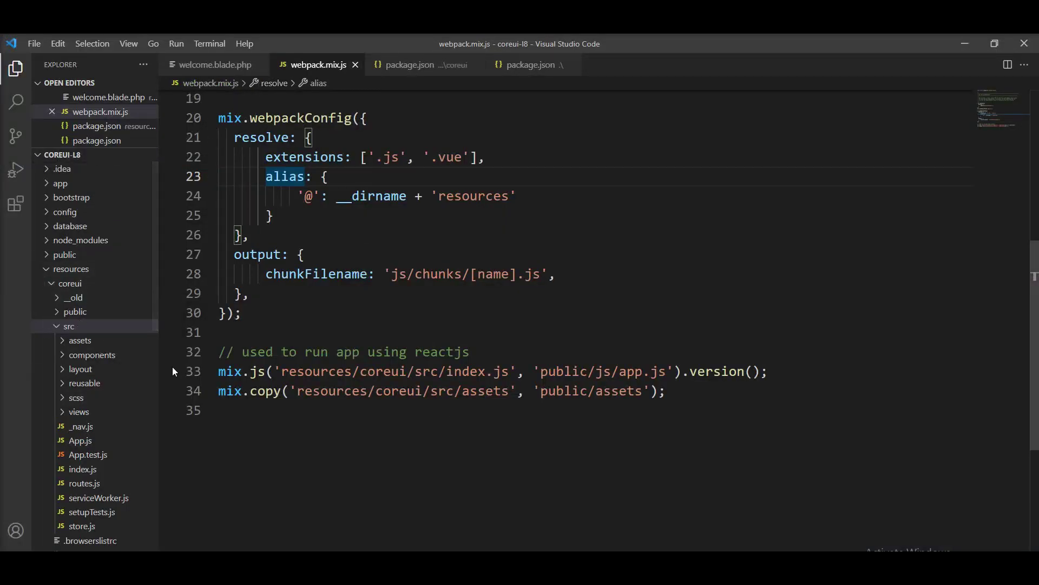
Open resources/coreui/public/index.html and select its <div id="root"></div> line
{"action": "left_click", "coordinate": [57, 329]}
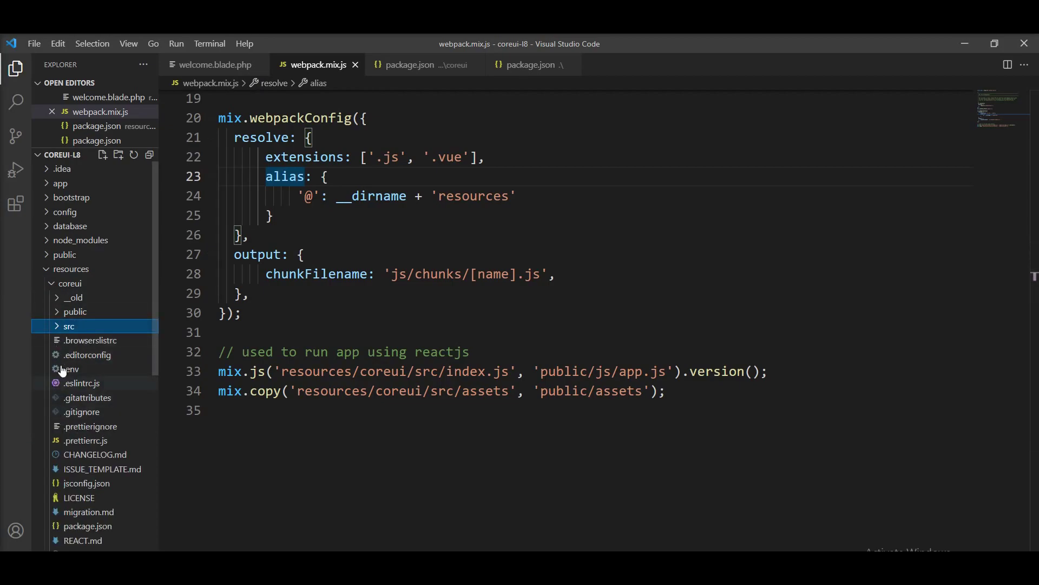
{"action": "left_click", "coordinate": [60, 328]}
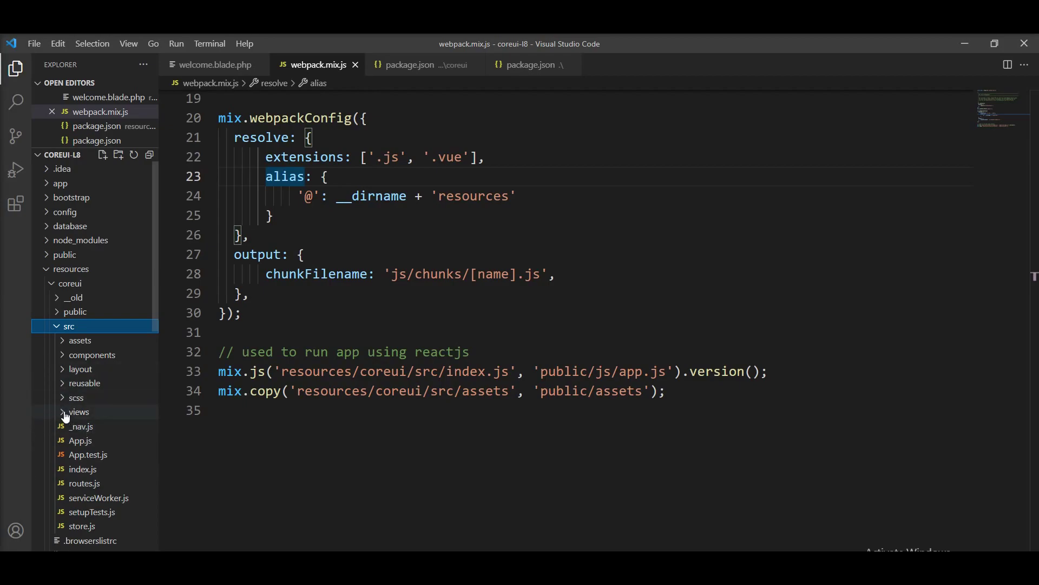
{"action": "scroll", "coordinate": [84, 417], "scroll_direction": "down", "scroll_amount": 2}
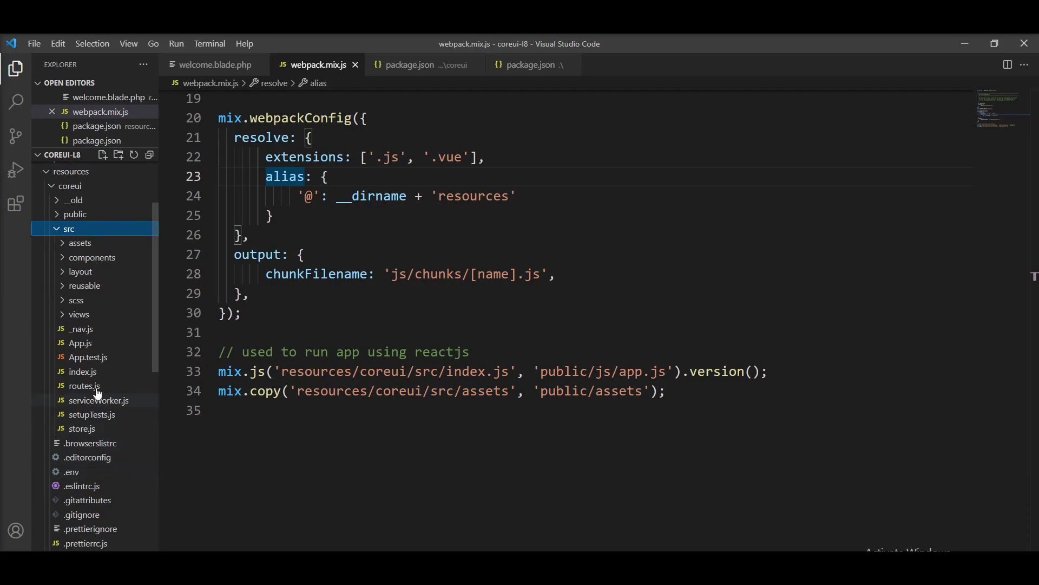
{"action": "scroll", "coordinate": [73, 341], "scroll_direction": "up", "scroll_amount": 1}
{"action": "left_click", "coordinate": [55, 243]}
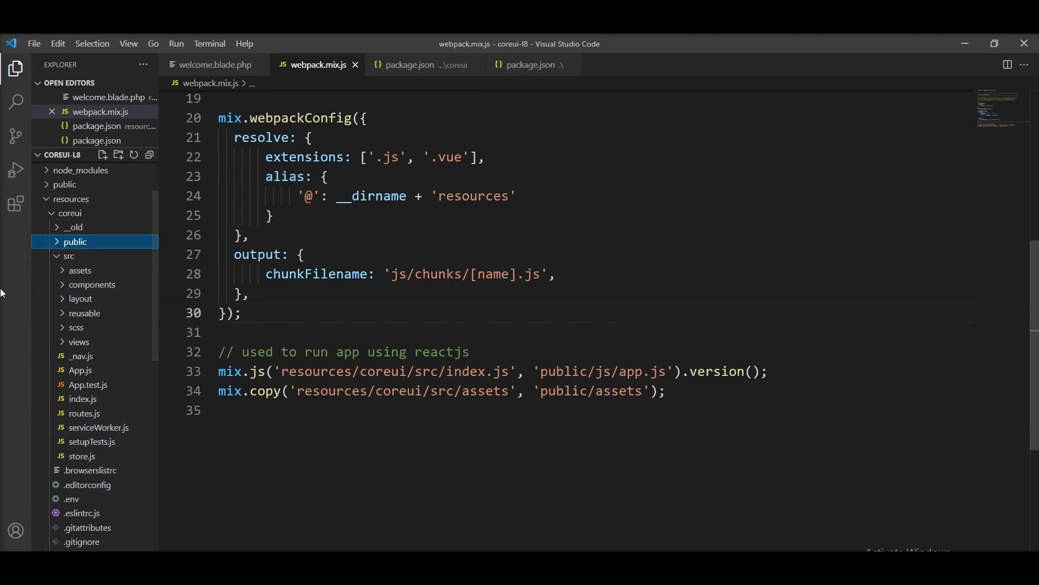
{"action": "left_click", "coordinate": [57, 243]}
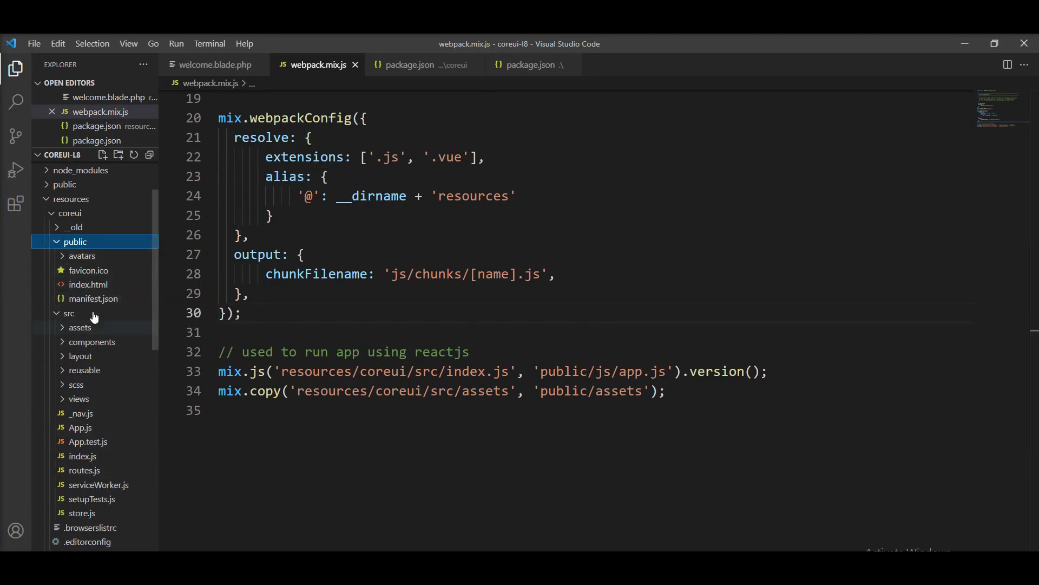
{"action": "left_click", "coordinate": [88, 286]}
{"action": "left_click_drag", "start_coordinate": [437, 237], "coordinate": [178, 245]}
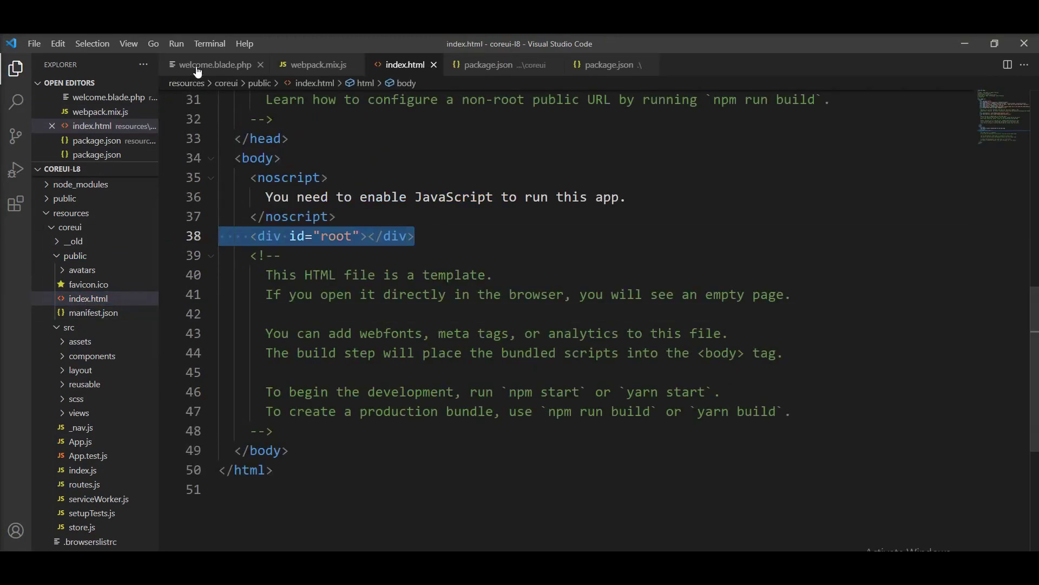
Paste <div id="root"></div> on a new line after <body> in welcome.blade.php
{"action": "left_click", "coordinate": [216, 64]}
{"action": "scroll", "coordinate": [451, 301], "scroll_direction": "down", "scroll_amount": 1}
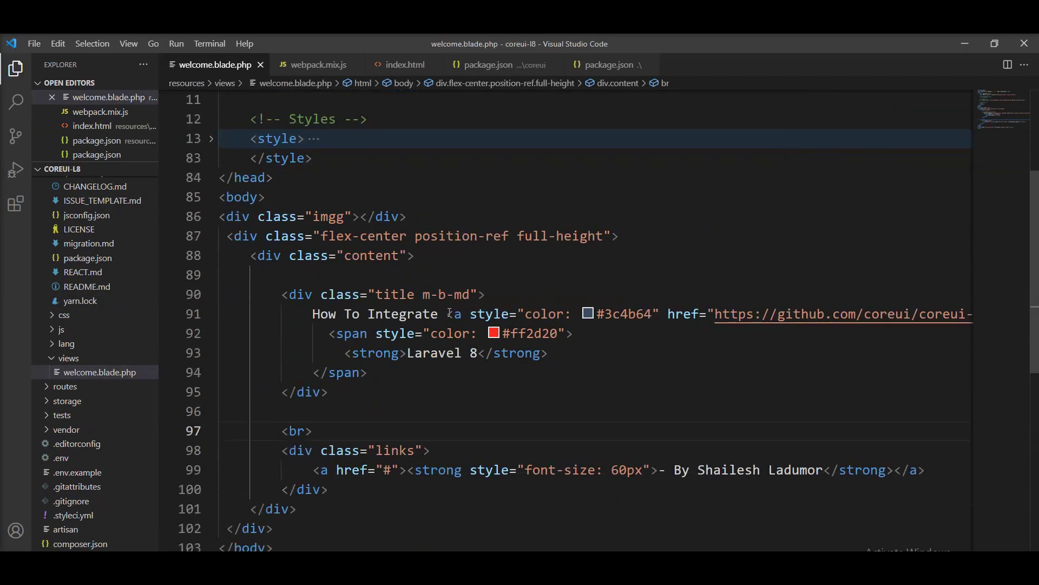
{"action": "left_click", "coordinate": [333, 199]}
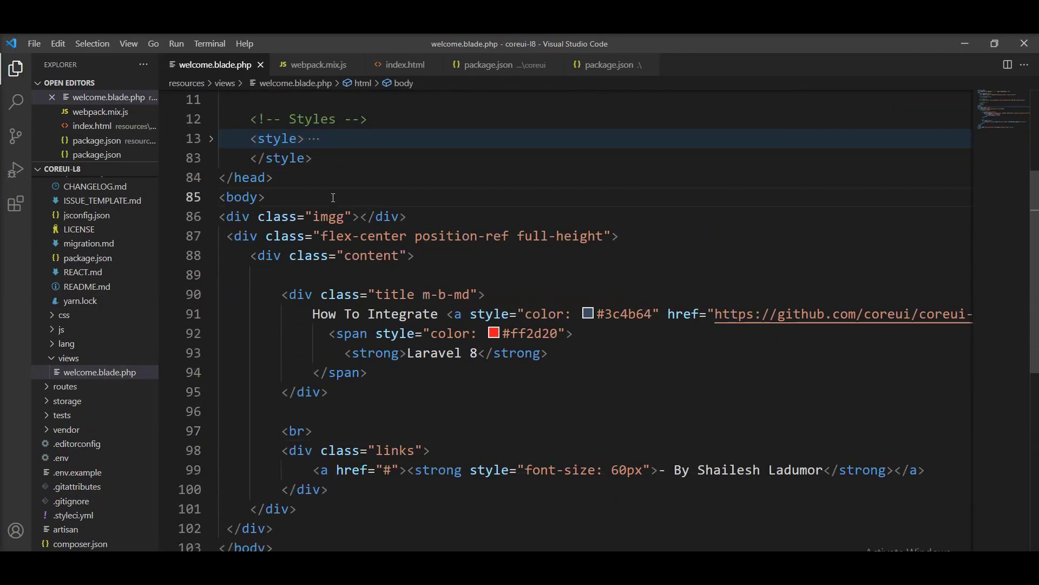
{"action": "key", "text": "Return"}
{"action": "key", "text": "ctrl+v"}
{"action": "scroll", "coordinate": [333, 198], "scroll_direction": "down", "scroll_amount": 1}
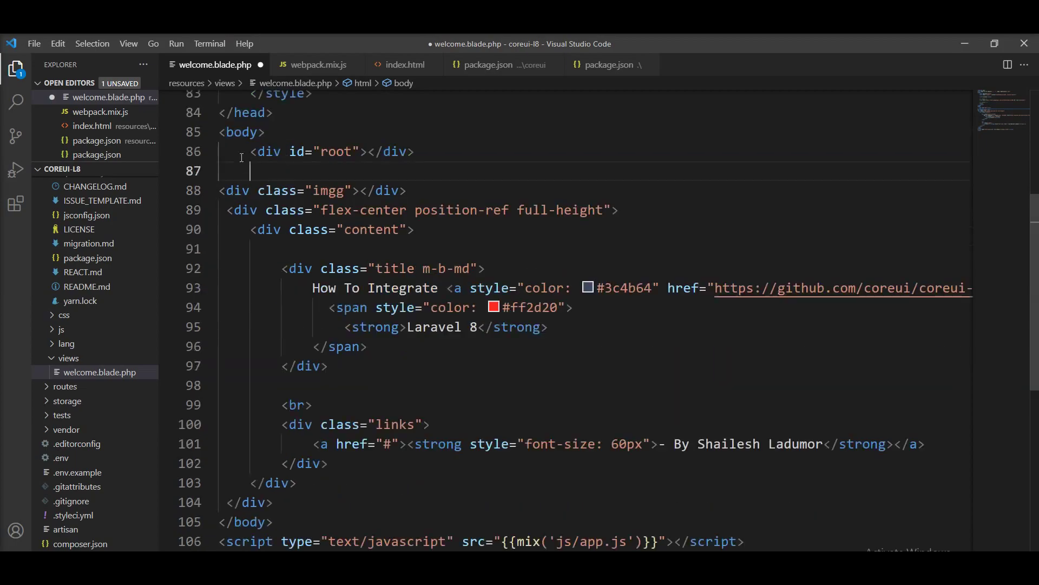
Blade-comment out the old welcome content on lines 88–104 and save the file
{"action": "left_click_drag", "start_coordinate": [276, 503], "coordinate": [103, 192]}
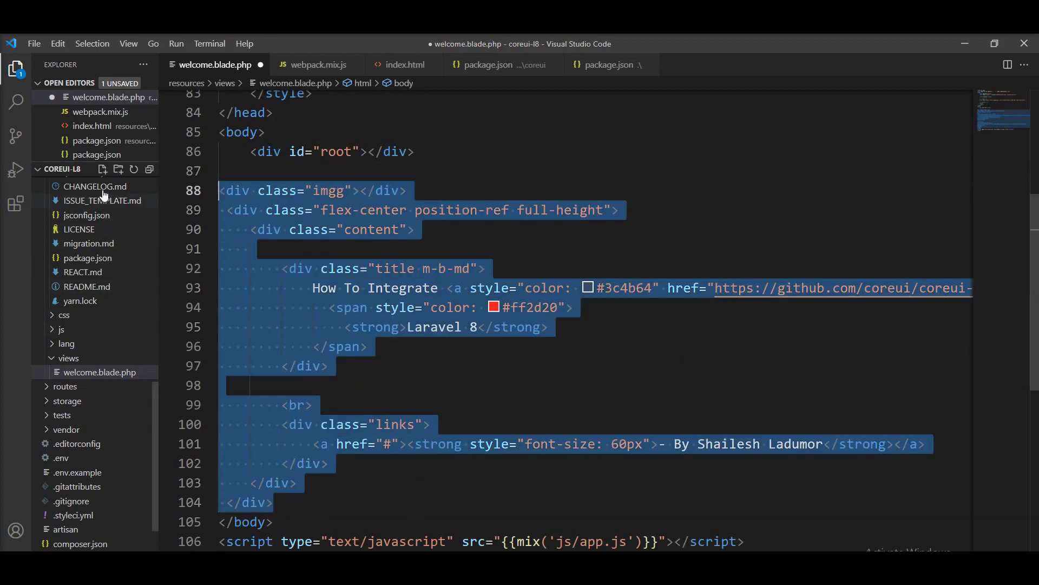
{"action": "key", "text": "ctrl+slash"}
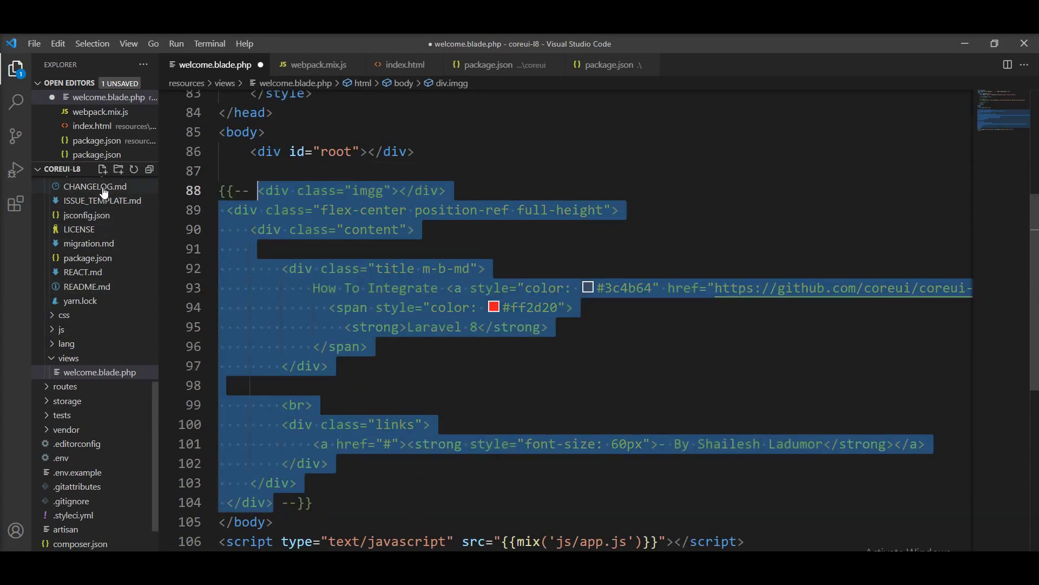
{"action": "key", "text": "ctrl+s"}
{"action": "left_click", "coordinate": [255, 154]}
{"action": "key", "text": "alt+Tab"}
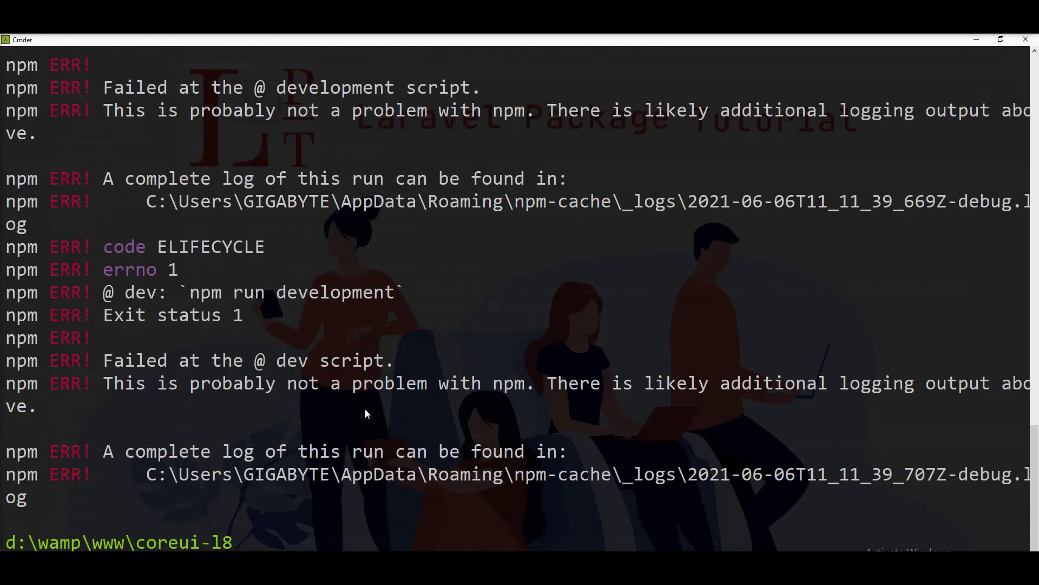
{"action": "scroll", "coordinate": [363, 415], "scroll_direction": "up", "scroll_amount": 6}
{"action": "scroll", "coordinate": [363, 414], "scroll_direction": "up", "scroll_amount": 4}
{"action": "scroll", "coordinate": [364, 415], "scroll_direction": "up", "scroll_amount": 2}
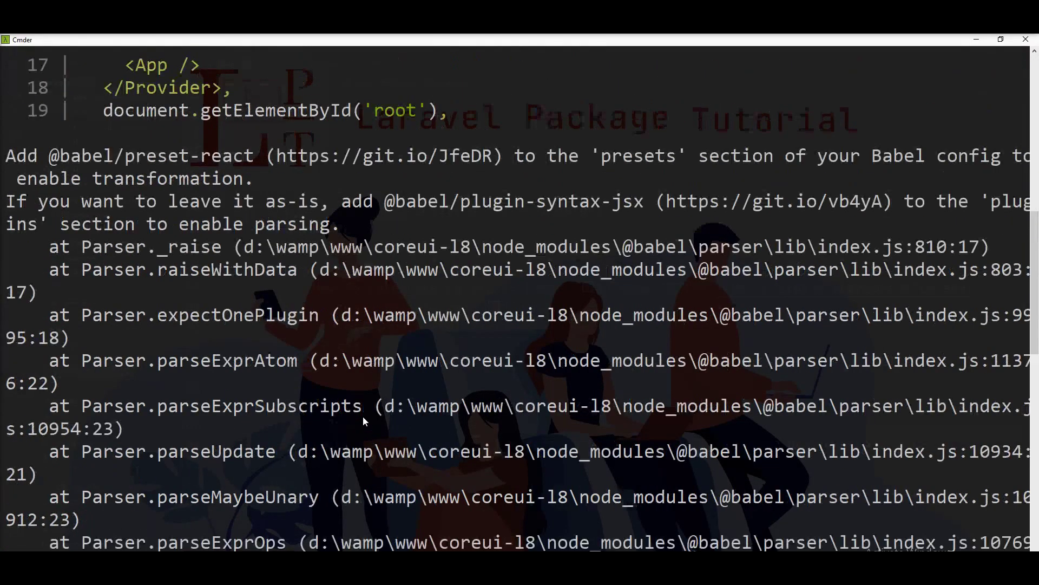
{"action": "scroll", "coordinate": [363, 416], "scroll_direction": "up", "scroll_amount": 2}
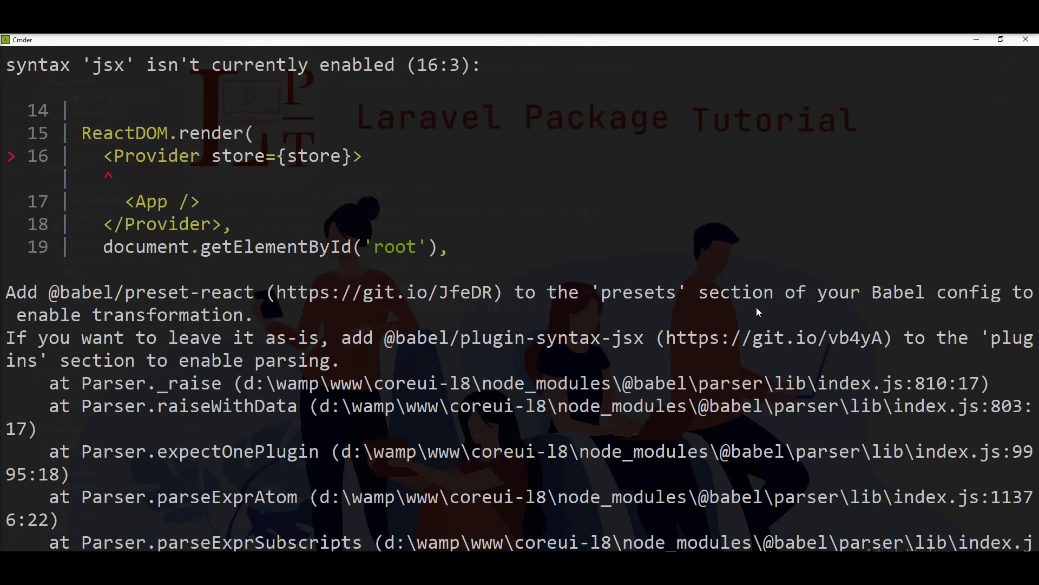
{"action": "scroll", "coordinate": [383, 350], "scroll_direction": "up", "scroll_amount": 3}
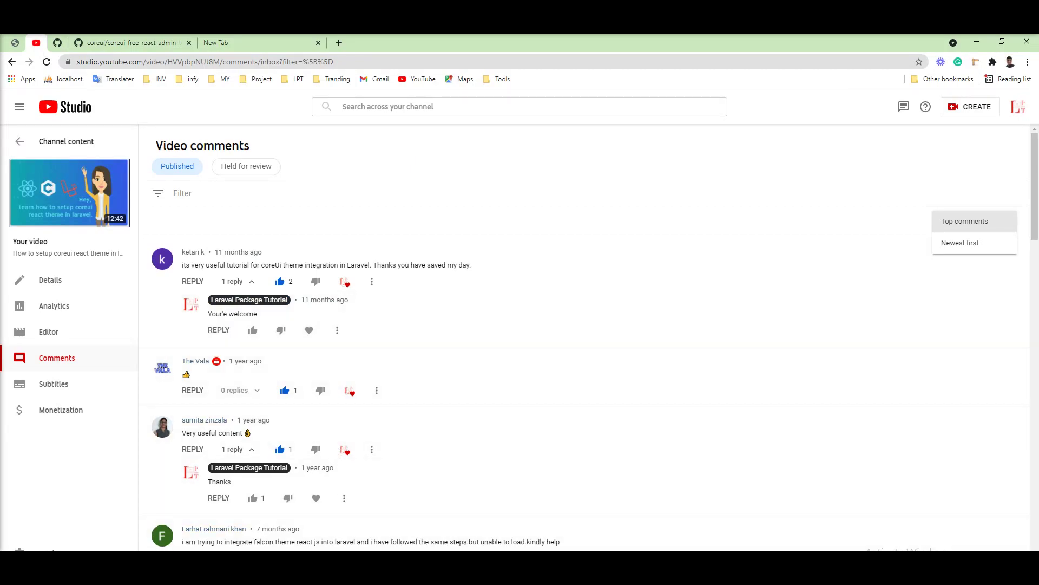
Sort the video's comments by 'Newest first'
{"action": "left_click", "coordinate": [960, 242]}
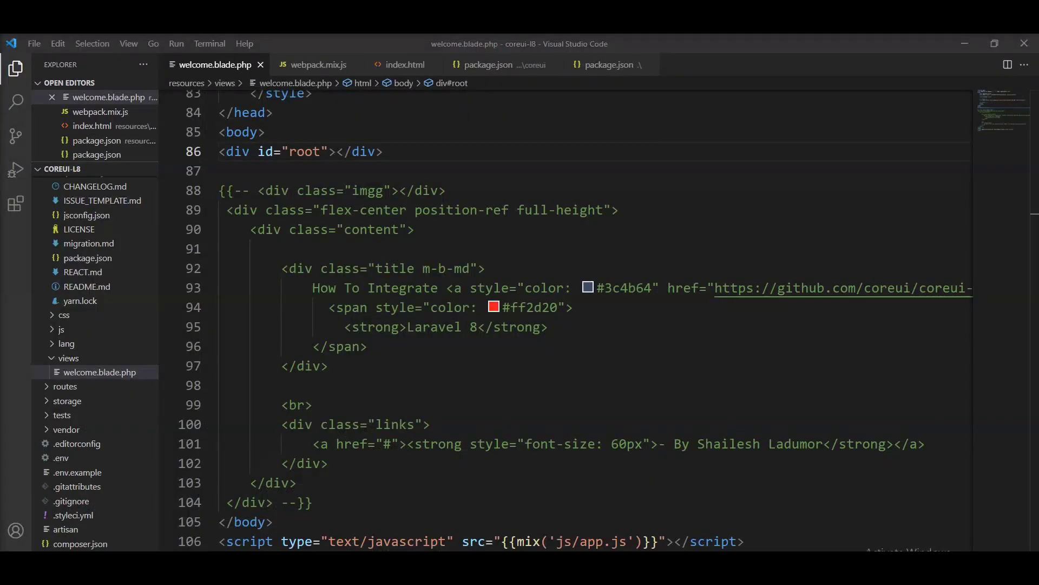
Chain .react() onto mix.webpackConfig on line 30 of webpack.mix.js, save, and switch to the terminal
{"action": "left_click", "coordinate": [312, 64]}
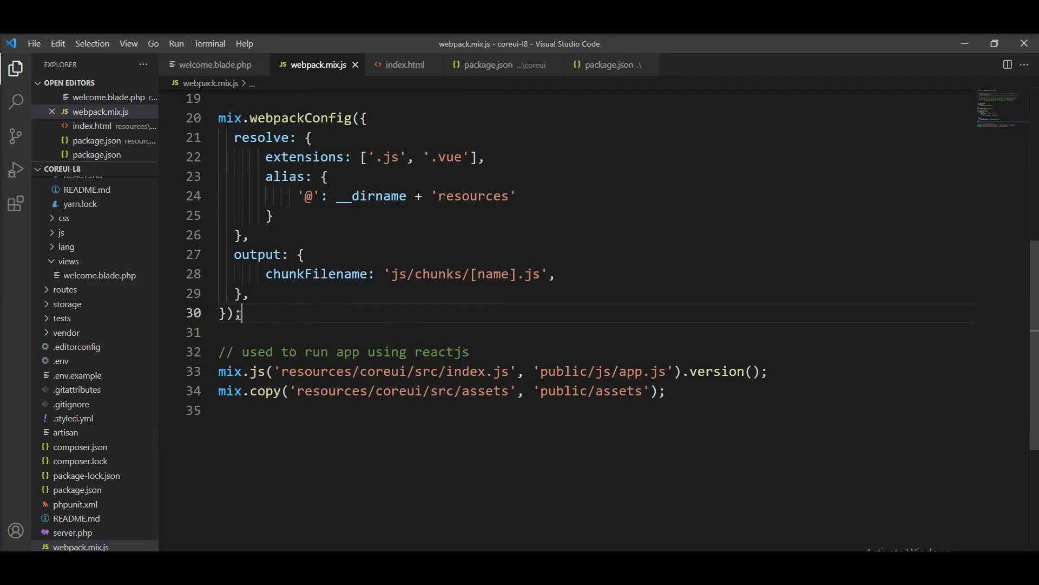
{"action": "key", "text": "Left"}
{"action": "type", "text": "."}
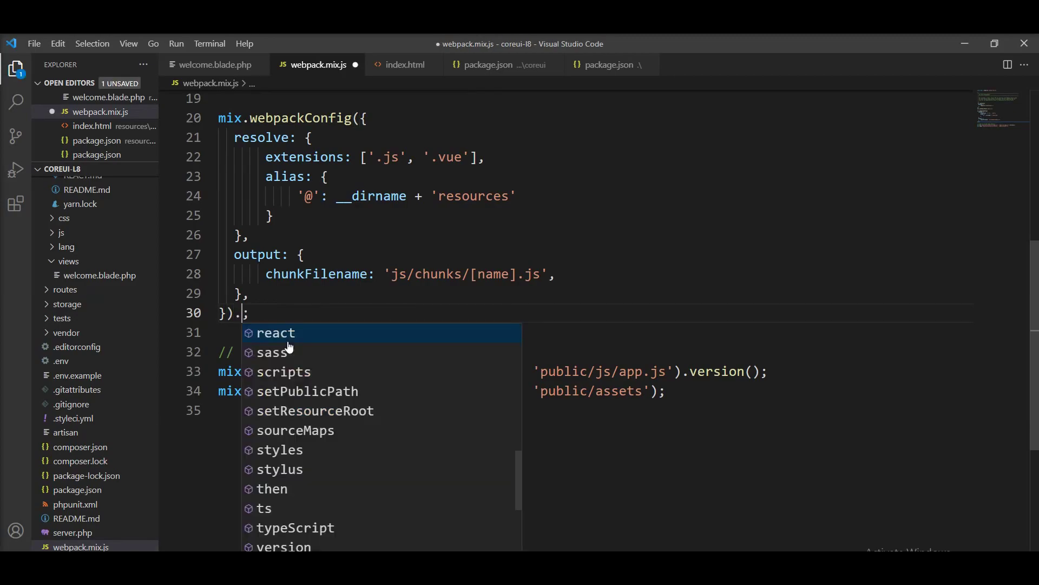
{"action": "type", "text": "eact"}
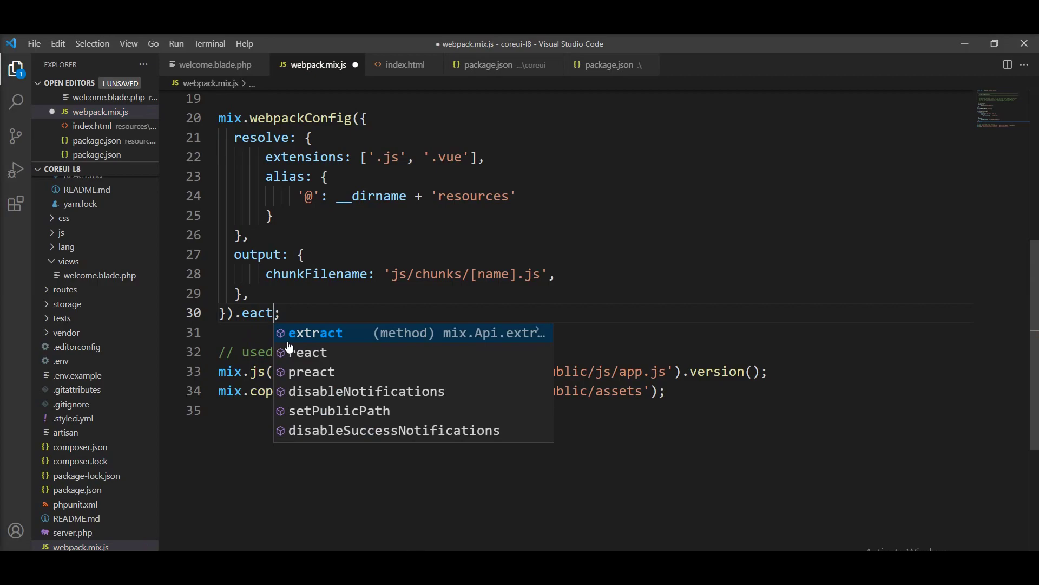
{"action": "key", "text": "Down"}
{"action": "key", "text": "Return"}
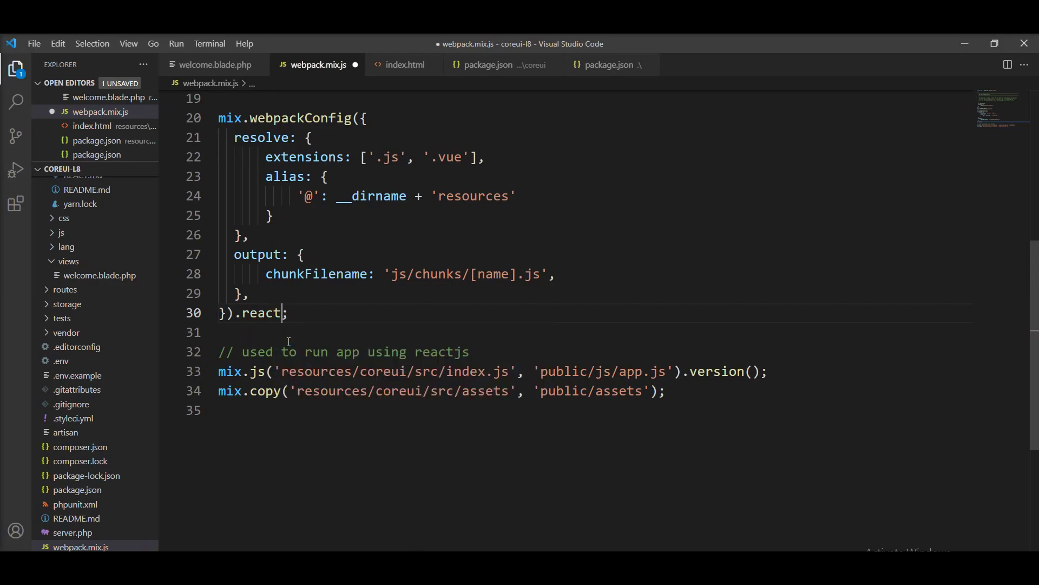
{"action": "type", "text": "()"}
{"action": "key", "text": "ctrl+s"}
{"action": "scroll", "coordinate": [288, 343], "scroll_direction": "up", "scroll_amount": 2}
{"action": "scroll", "coordinate": [288, 341], "scroll_direction": "down", "scroll_amount": 1}
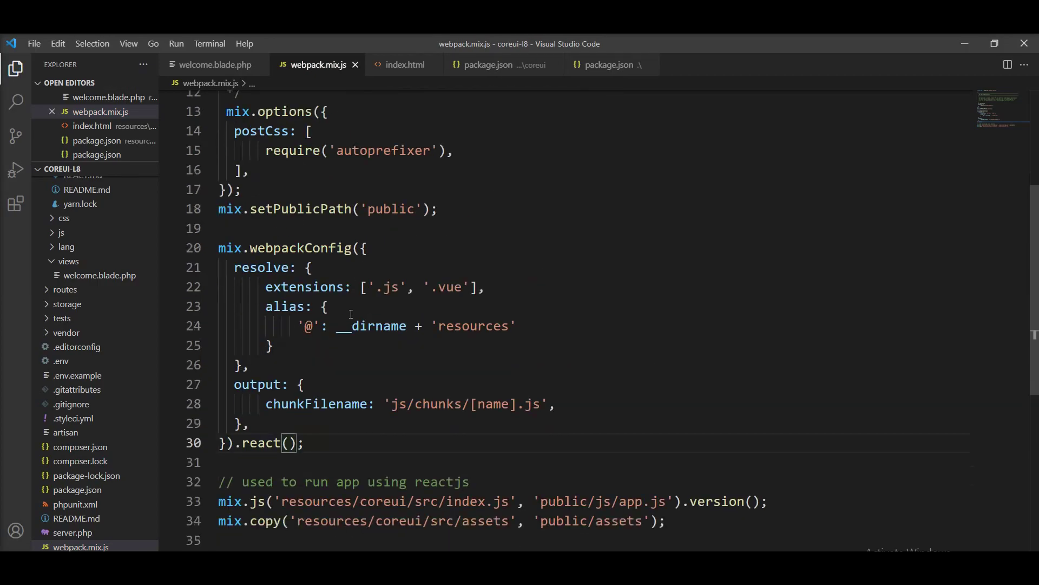
{"action": "scroll", "coordinate": [287, 342], "scroll_direction": "down", "scroll_amount": 1}
{"action": "key", "text": "alt+Tab"}
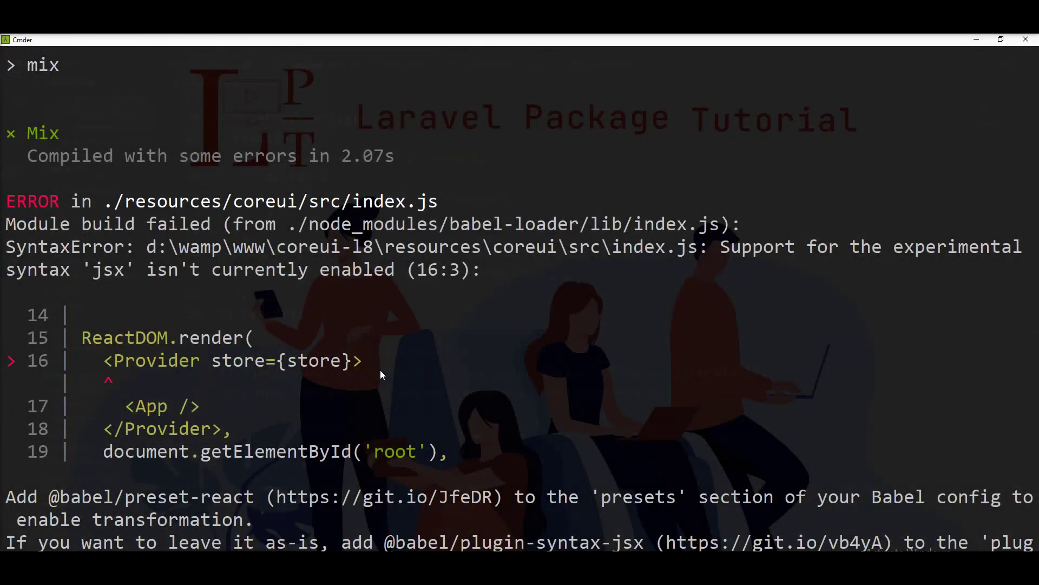
{"action": "scroll", "coordinate": [380, 370], "scroll_direction": "down", "scroll_amount": 5}
Clear Cmder, rerun npm run dev, note the 'src/reusable' resolve error, and return to VS Code
{"action": "key", "text": "Return"}
{"action": "key", "text": "ctrl+l"}
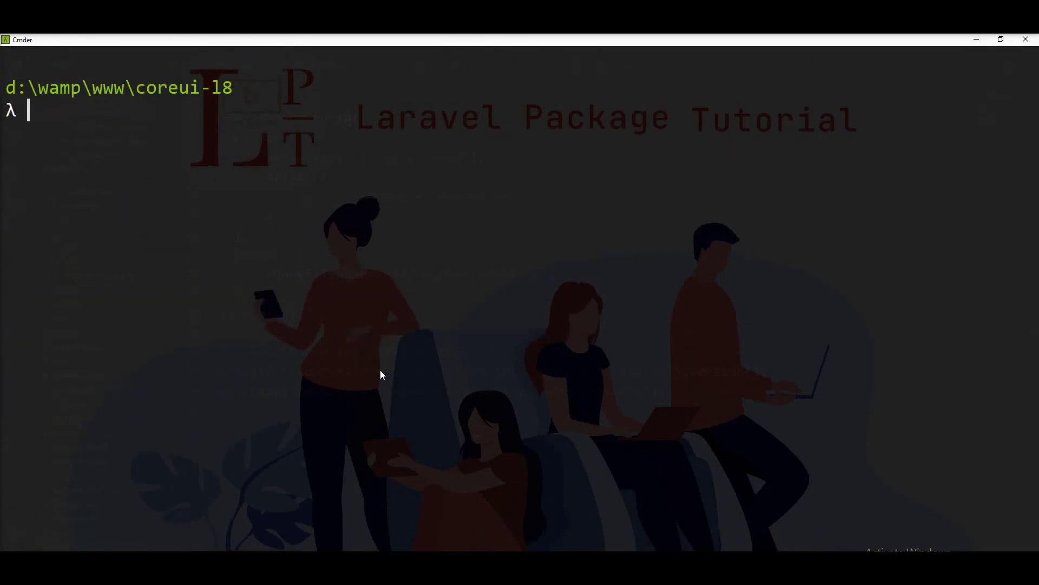
{"action": "type", "text": "npm run dev"}
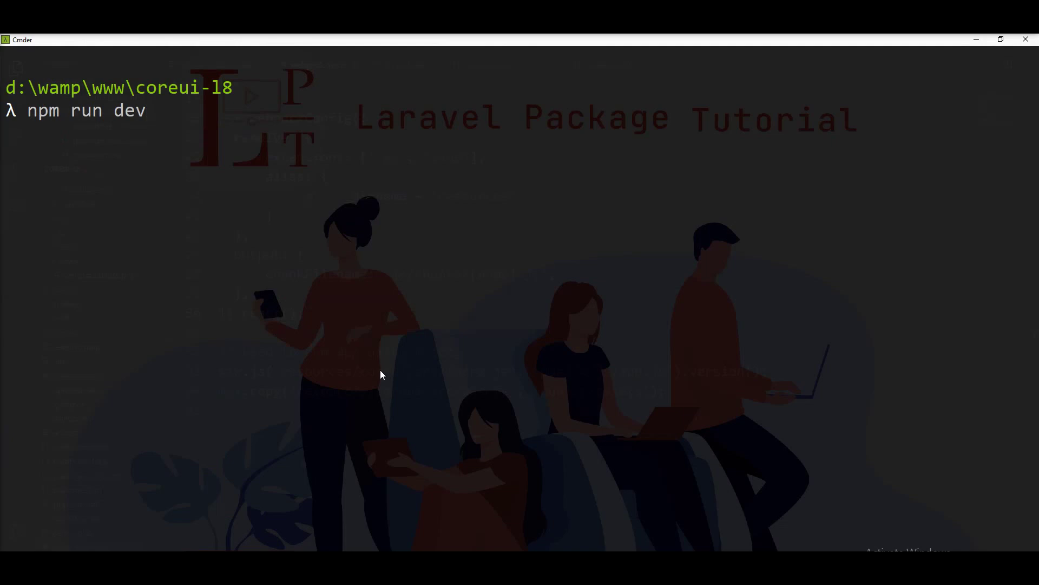
{"action": "key", "text": "Return"}
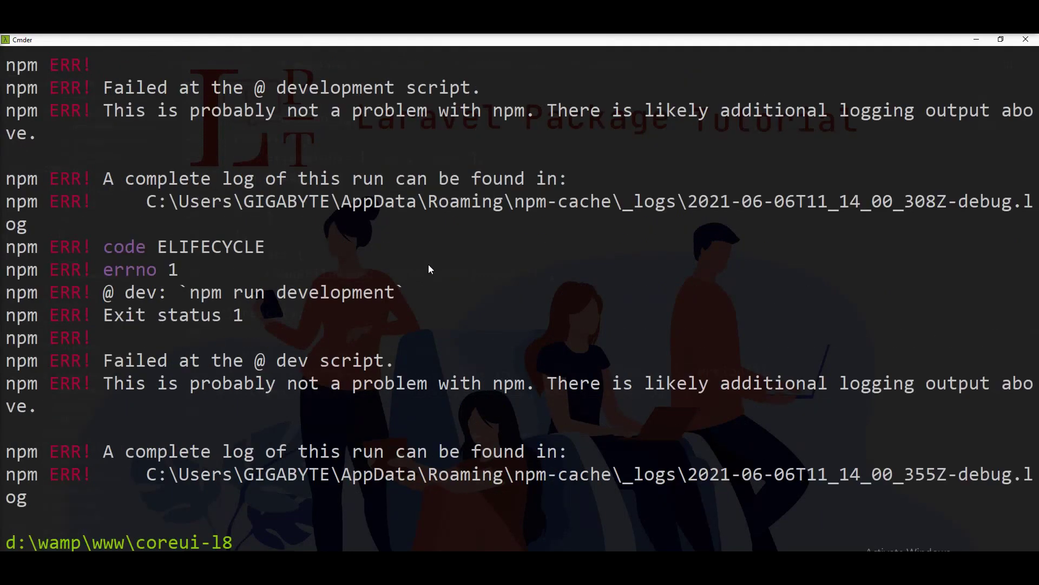
{"action": "scroll", "coordinate": [424, 290], "scroll_direction": "up", "scroll_amount": 5}
{"action": "scroll", "coordinate": [424, 291], "scroll_direction": "up", "scroll_amount": 3}
{"action": "scroll", "coordinate": [424, 290], "scroll_direction": "up", "scroll_amount": 3}
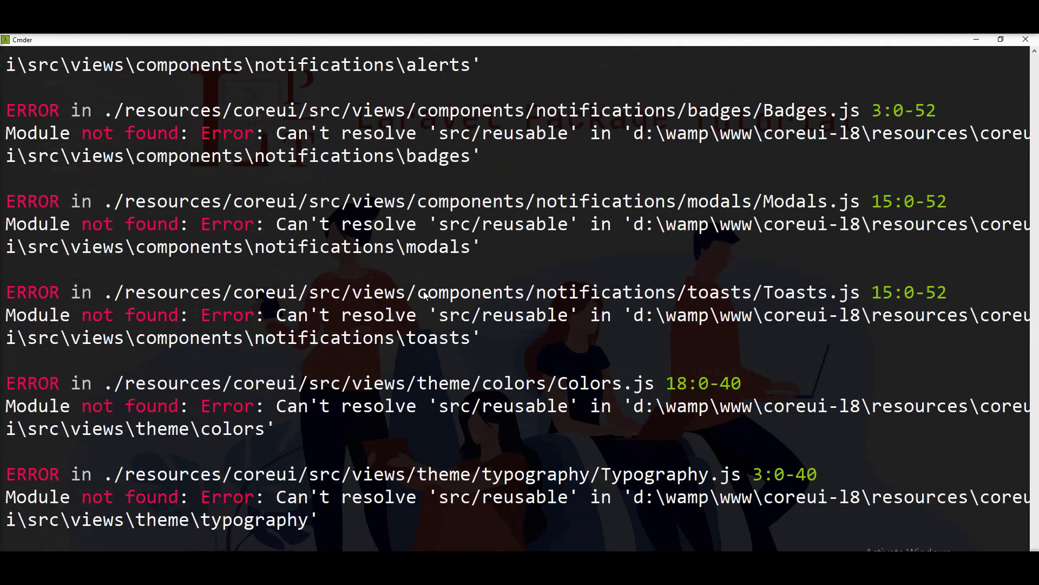
{"action": "scroll", "coordinate": [423, 291], "scroll_direction": "up", "scroll_amount": 4}
{"action": "scroll", "coordinate": [423, 291], "scroll_direction": "up", "scroll_amount": 4}
{"action": "scroll", "coordinate": [423, 291], "scroll_direction": "up", "scroll_amount": 4}
{"action": "scroll", "coordinate": [424, 290], "scroll_direction": "up", "scroll_amount": 2}
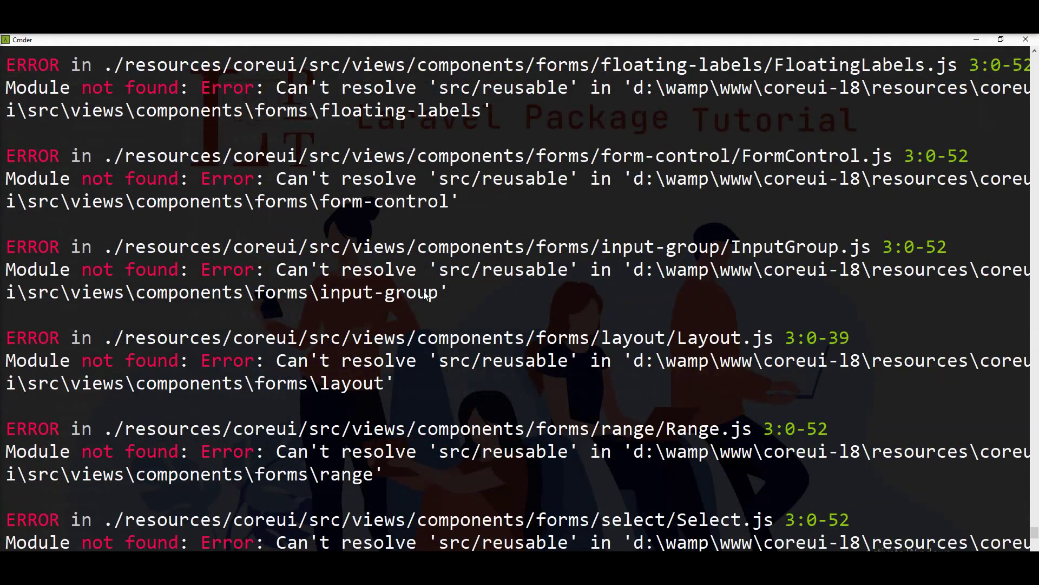
{"action": "scroll", "coordinate": [424, 290], "scroll_direction": "up", "scroll_amount": 2}
{"action": "scroll", "coordinate": [423, 291], "scroll_direction": "up", "scroll_amount": 1}
{"action": "scroll", "coordinate": [423, 291], "scroll_direction": "up", "scroll_amount": 4}
{"action": "scroll", "coordinate": [438, 307], "scroll_direction": "up", "scroll_amount": 5}
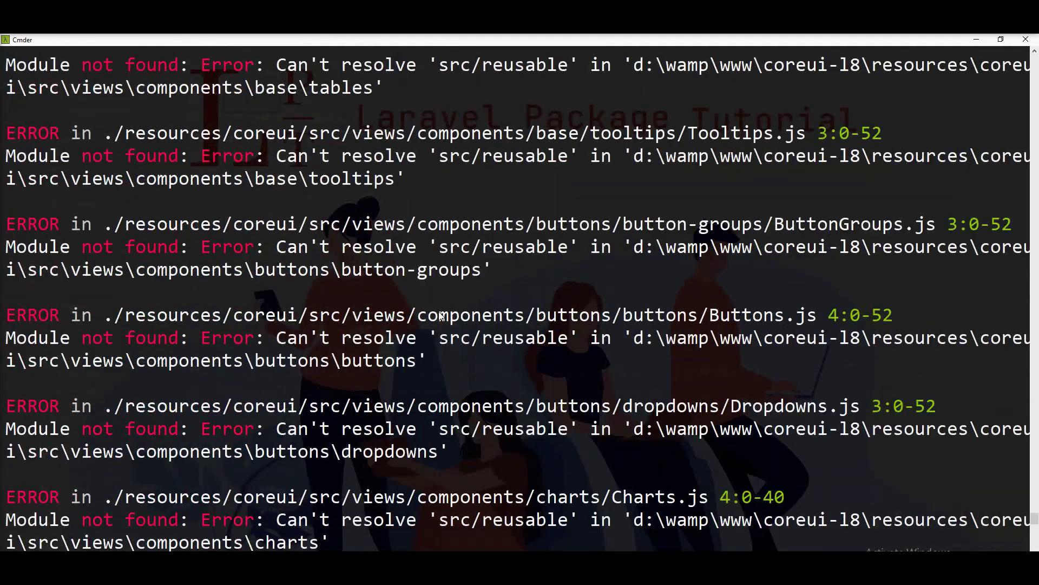
{"action": "scroll", "coordinate": [439, 315], "scroll_direction": "up", "scroll_amount": 5}
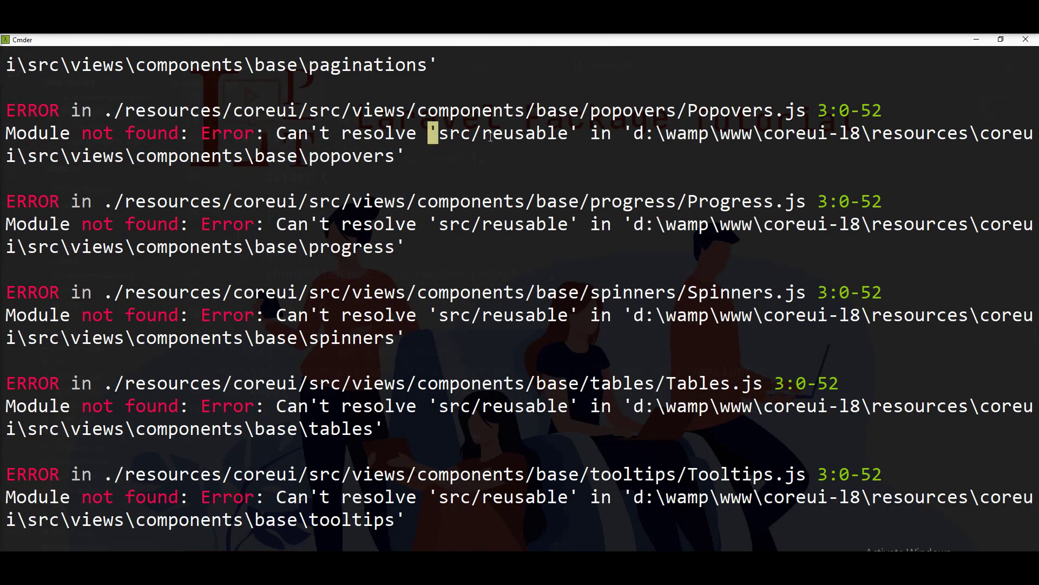
{"action": "left_click_drag", "start_coordinate": [429, 133], "coordinate": [566, 136]}
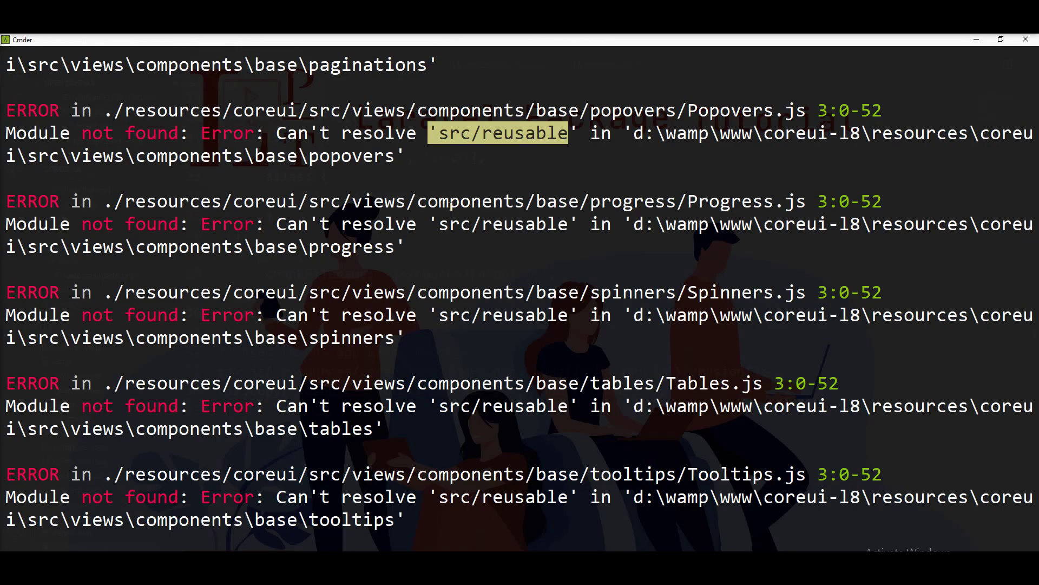
{"action": "scroll", "coordinate": [474, 331], "scroll_direction": "up", "scroll_amount": 6}
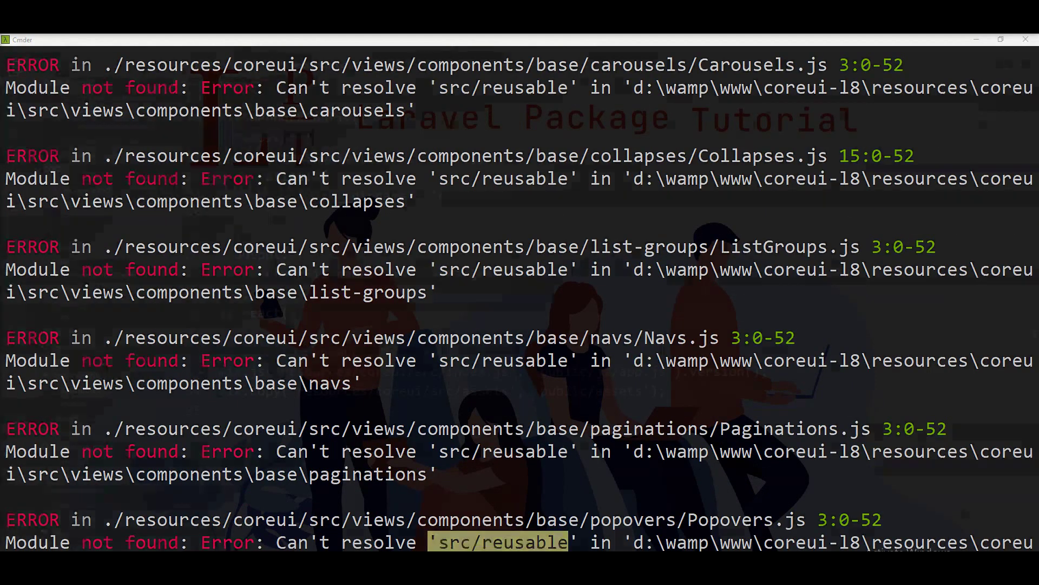
{"action": "key", "text": "alt+Tab"}
{"action": "scroll", "coordinate": [65, 299], "scroll_direction": "up", "scroll_amount": 1}
{"action": "scroll", "coordinate": [65, 299], "scroll_direction": "up", "scroll_amount": 5}
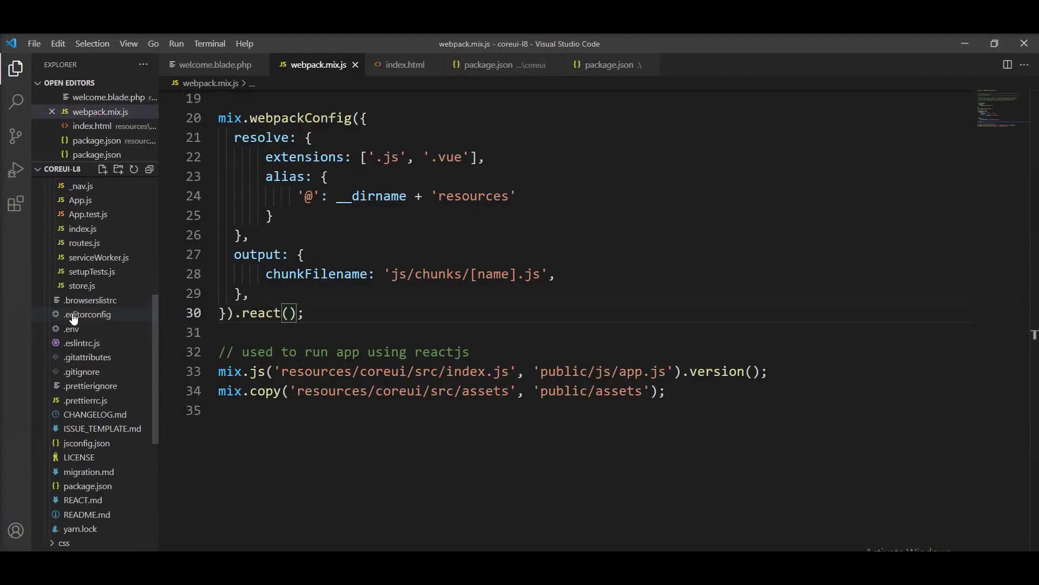
{"action": "scroll", "coordinate": [63, 280], "scroll_direction": "up", "scroll_amount": 5}
{"action": "scroll", "coordinate": [48, 286], "scroll_direction": "up", "scroll_amount": 3}
Open Accordion.js from coreui/src/views/components/base/accordion in the Explorer
{"action": "left_click", "coordinate": [49, 285]}
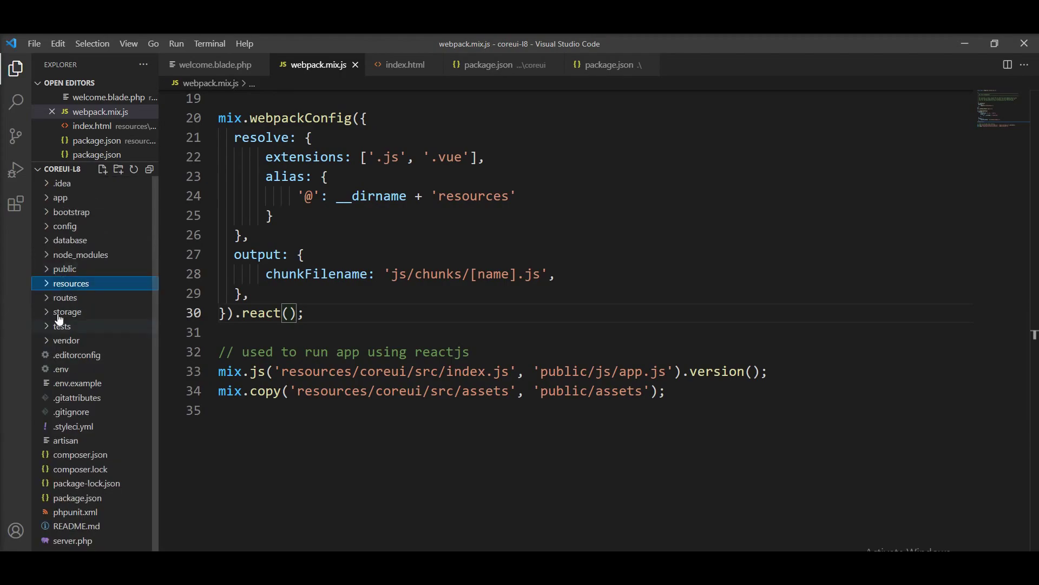
{"action": "left_click", "coordinate": [52, 284]}
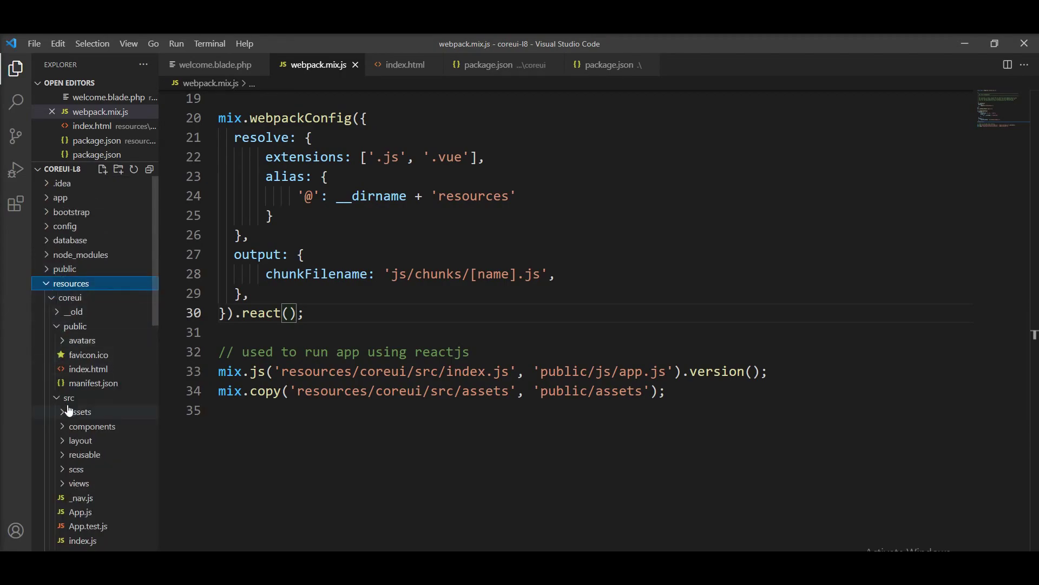
{"action": "left_click", "coordinate": [57, 326]}
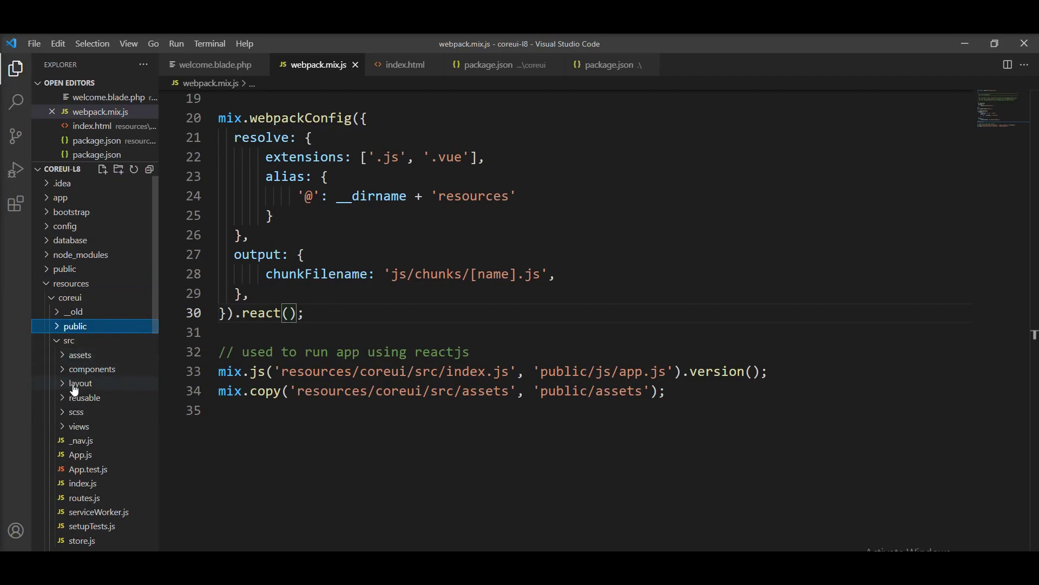
{"action": "scroll", "coordinate": [65, 374], "scroll_direction": "down", "scroll_amount": 2}
{"action": "scroll", "coordinate": [77, 357], "scroll_direction": "up", "scroll_amount": 1}
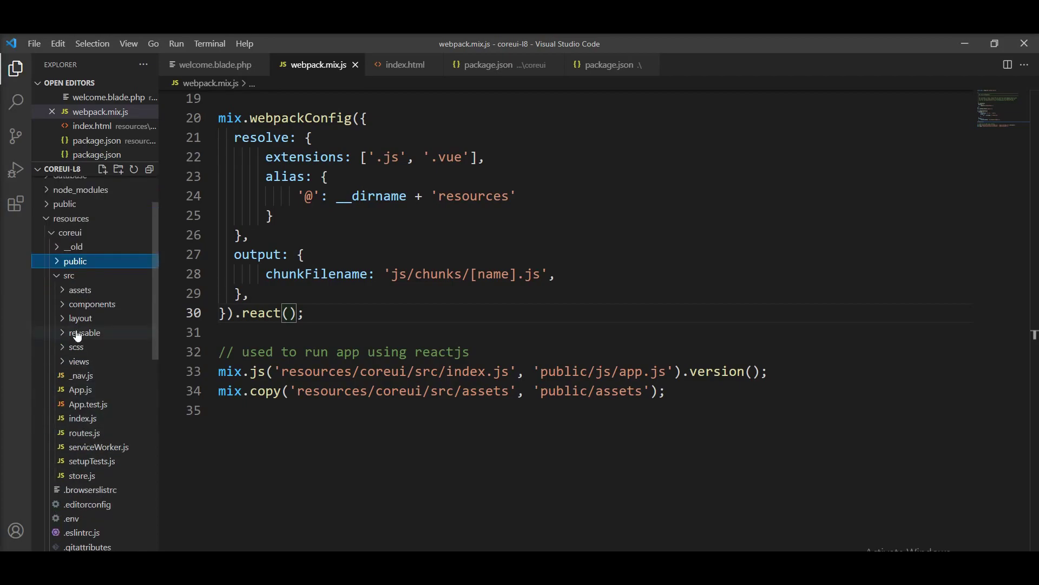
{"action": "left_click", "coordinate": [57, 276]}
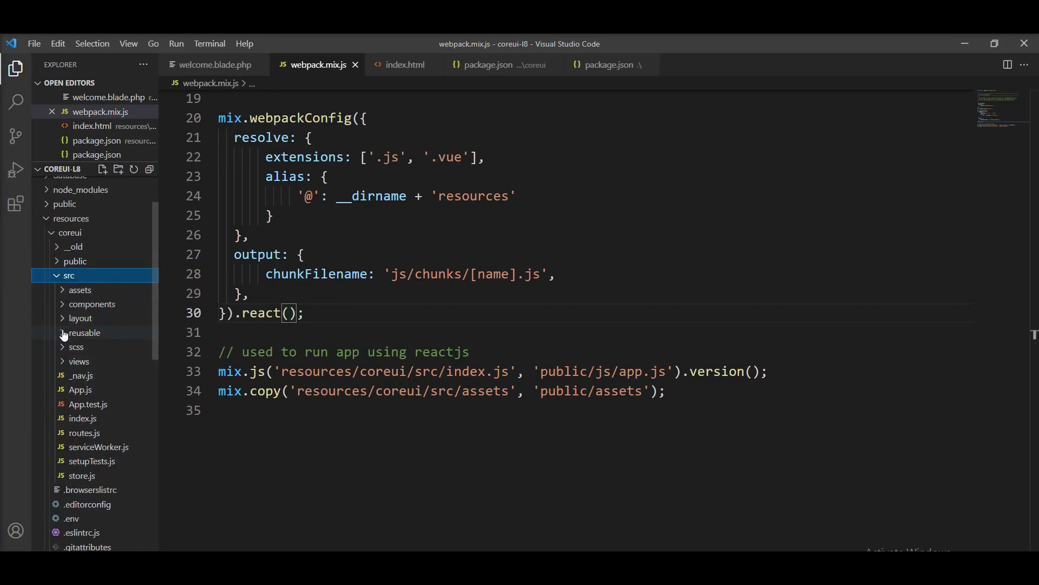
{"action": "left_click", "coordinate": [66, 322]}
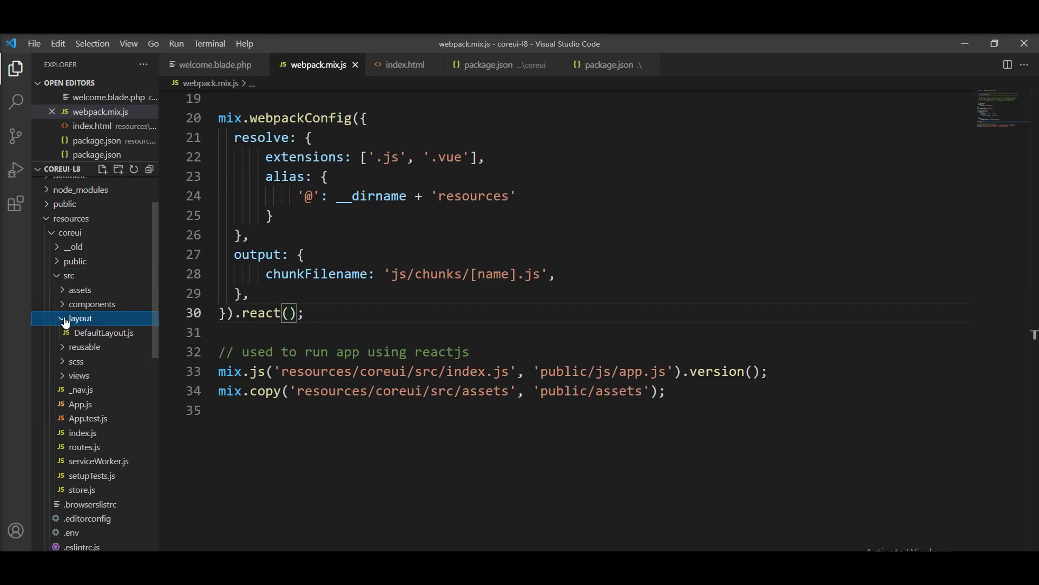
{"action": "left_click", "coordinate": [65, 322]}
{"action": "left_click", "coordinate": [64, 362]}
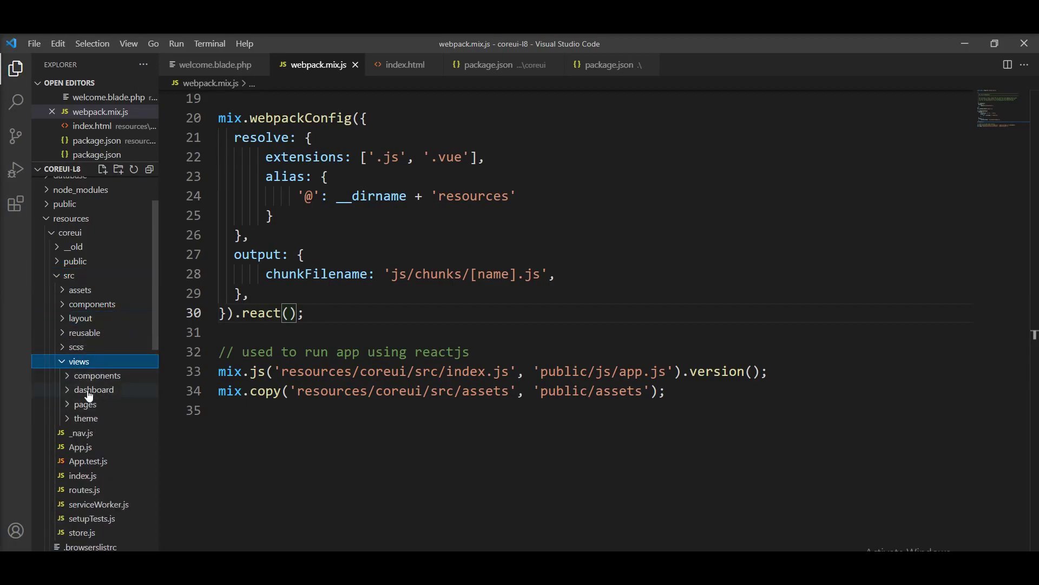
{"action": "left_click", "coordinate": [73, 376]}
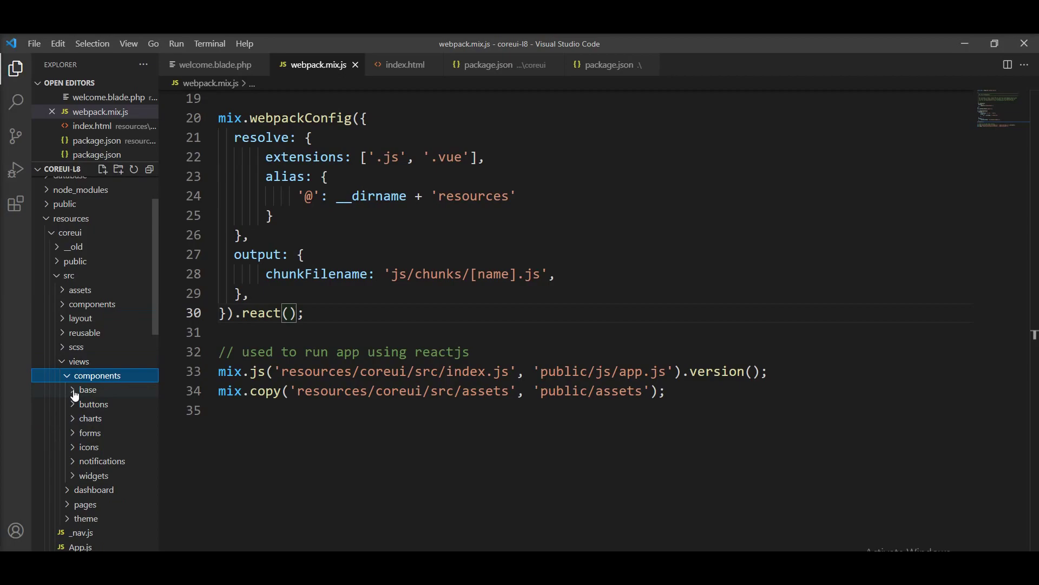
{"action": "left_click", "coordinate": [76, 392]}
{"action": "left_click", "coordinate": [104, 406]}
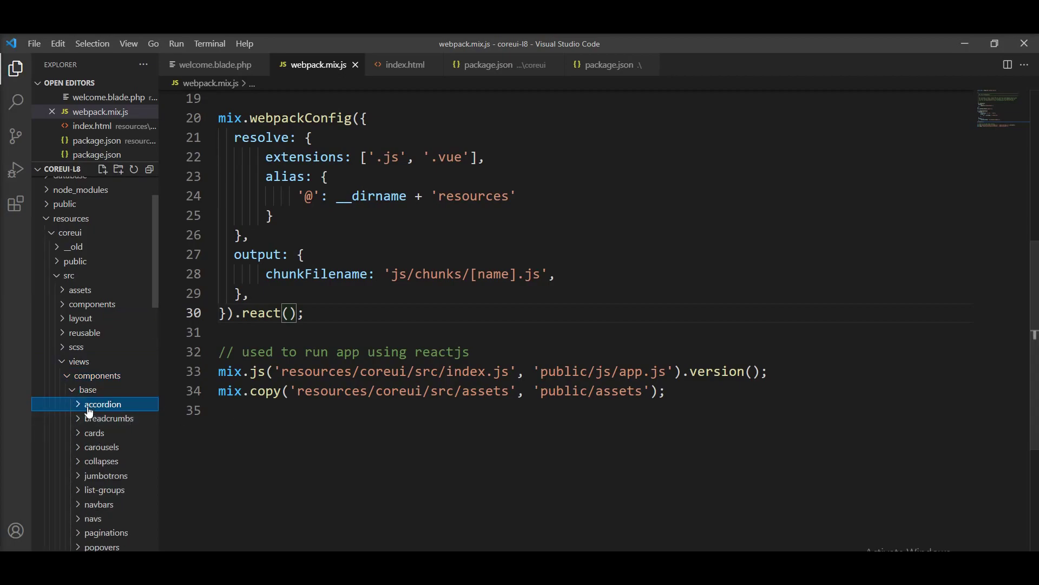
{"action": "double_click", "coordinate": [103, 420]}
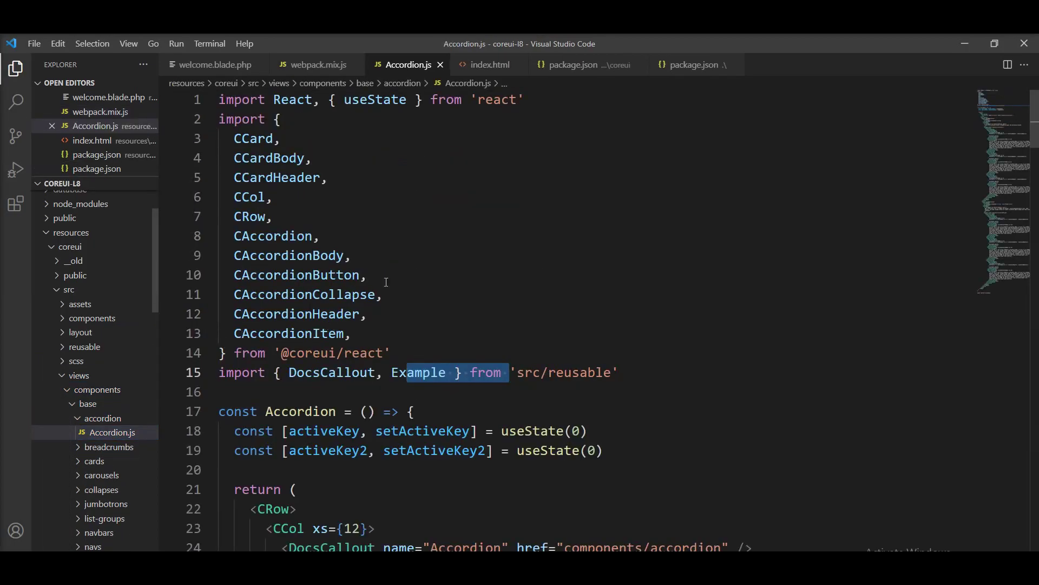
{"action": "scroll", "coordinate": [370, 350], "scroll_direction": "down", "scroll_amount": 1}
Inspect the reusable index module's DocsCallout and Example imports and export via Go to Definition
{"action": "left_click", "coordinate": [329, 308]}
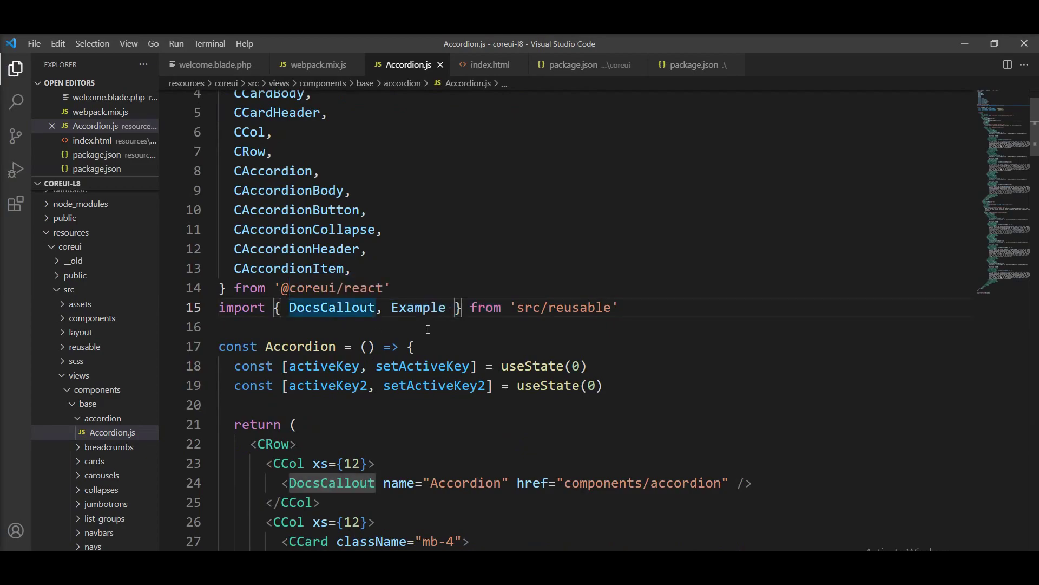
{"action": "left_click", "coordinate": [415, 308]}
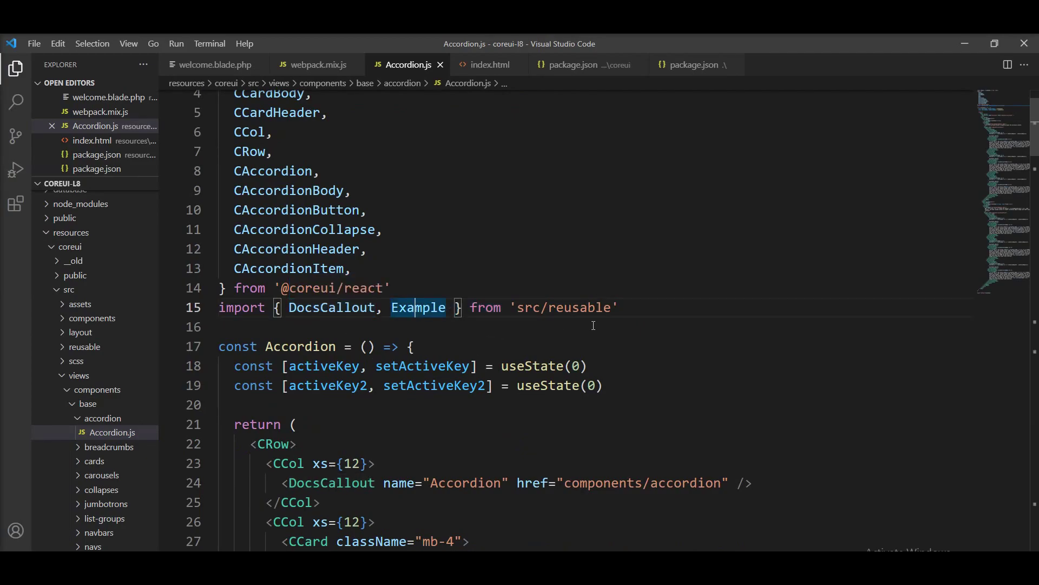
{"action": "left_click", "coordinate": [589, 308]}
{"action": "key", "text": "F12"}
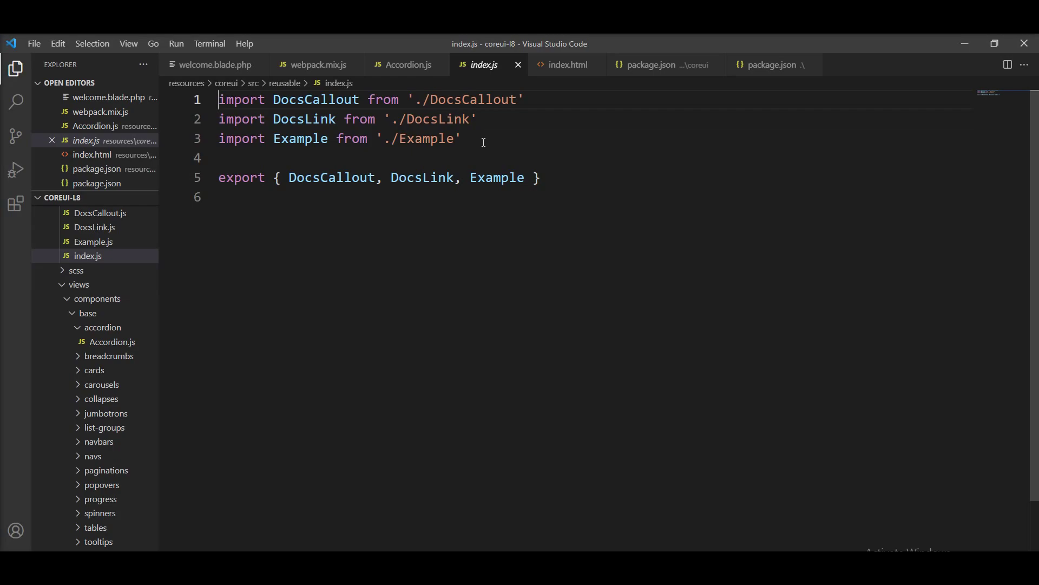
{"action": "left_click_drag", "start_coordinate": [474, 139], "coordinate": [266, 130]}
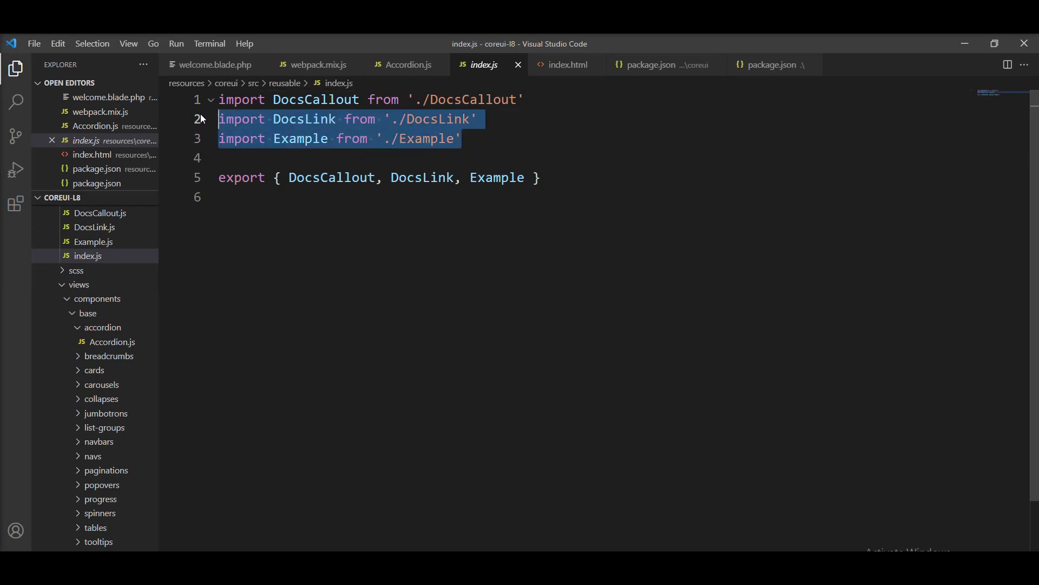
{"action": "left_click_drag", "start_coordinate": [201, 114], "coordinate": [196, 105]}
{"action": "left_click", "coordinate": [361, 246]}
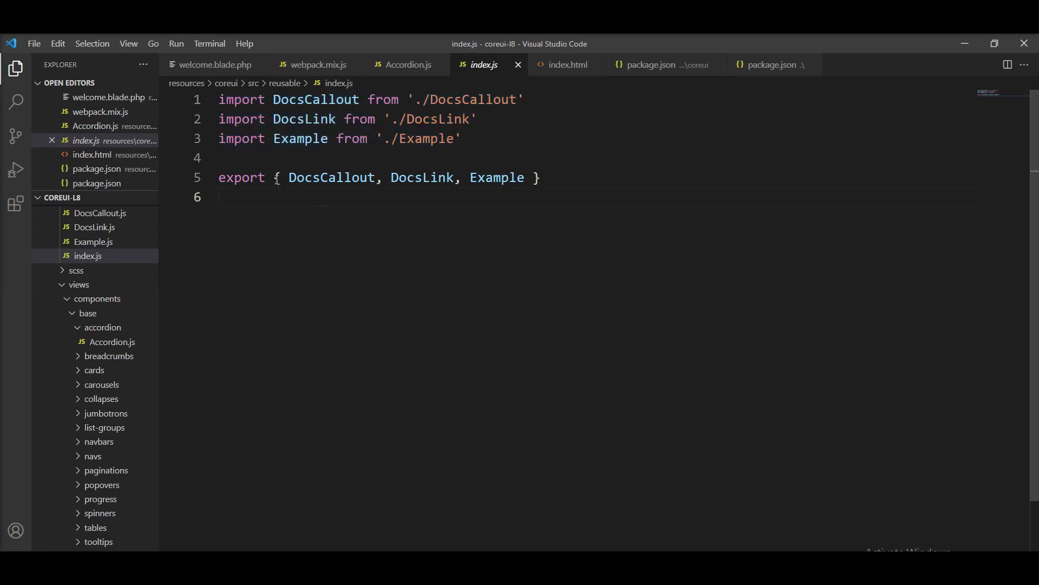
{"action": "left_click_drag", "start_coordinate": [593, 176], "coordinate": [205, 178]}
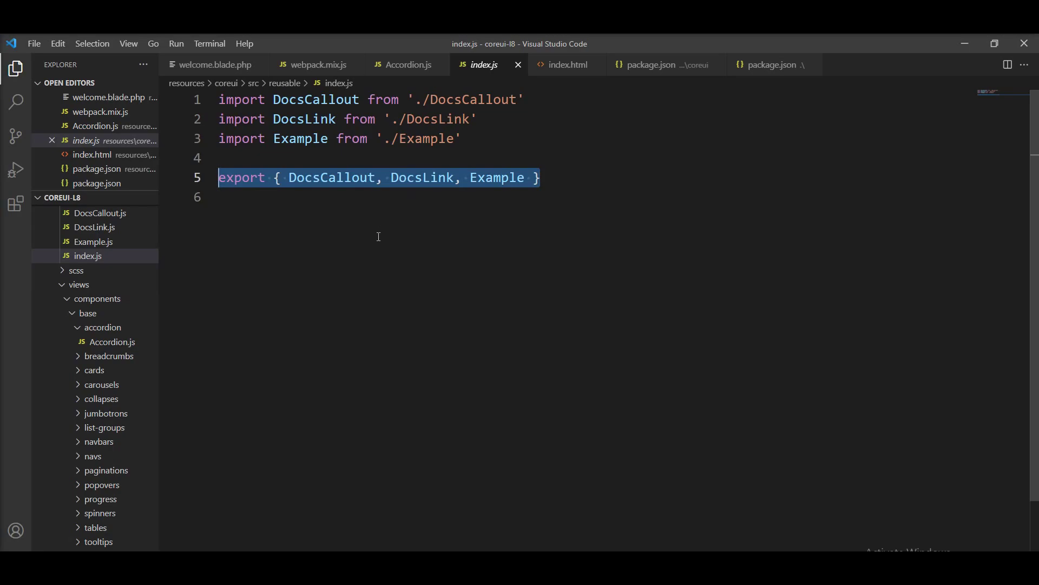
{"action": "left_click", "coordinate": [350, 253]}
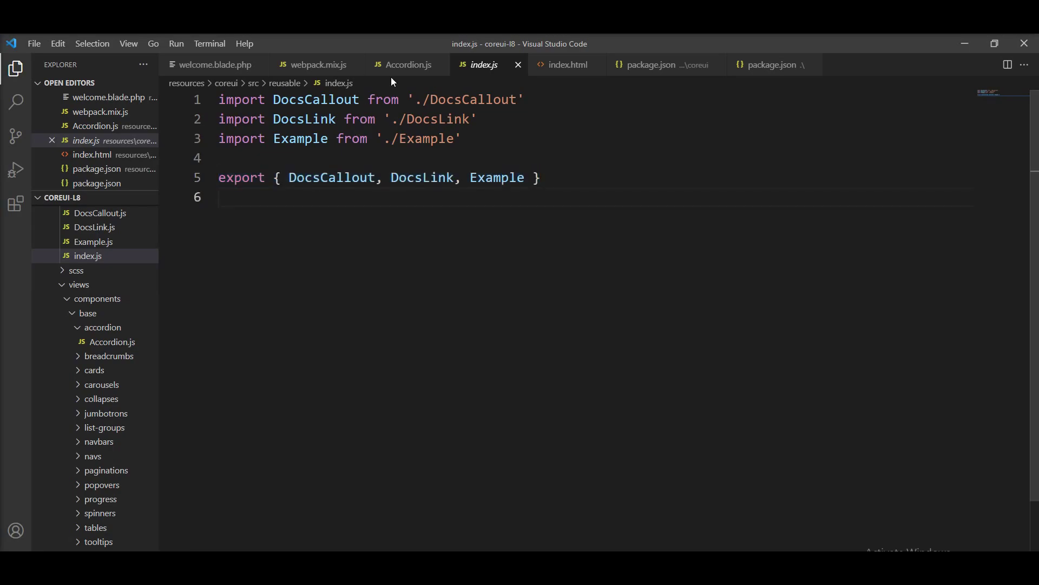
{"action": "left_click", "coordinate": [406, 65]}
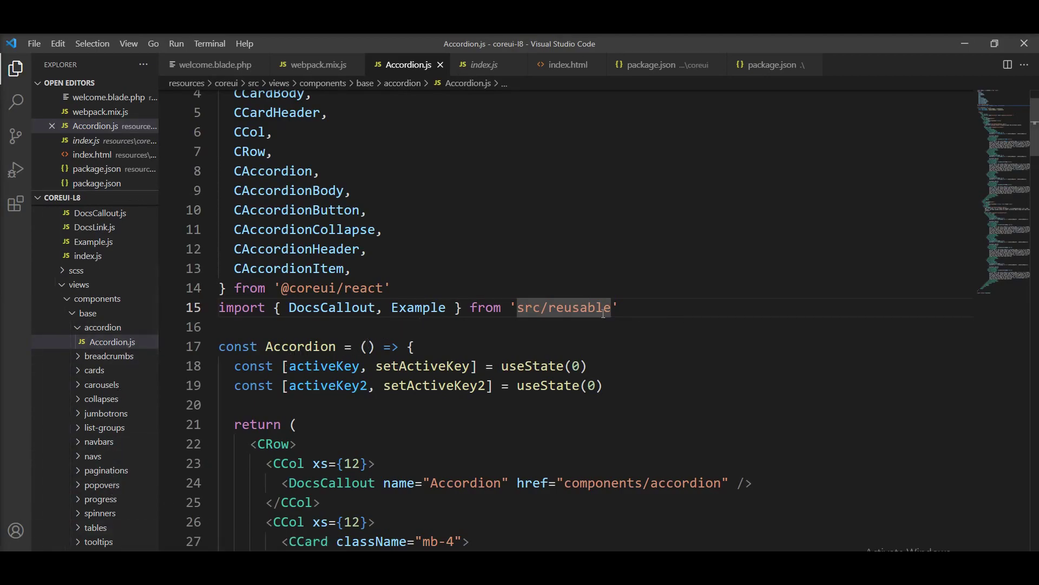
Add relative DocsCallout and Example imports below line 15, delete the old 'src/reusable' import, and save Accordion.js
{"action": "left_click", "coordinate": [625, 315]}
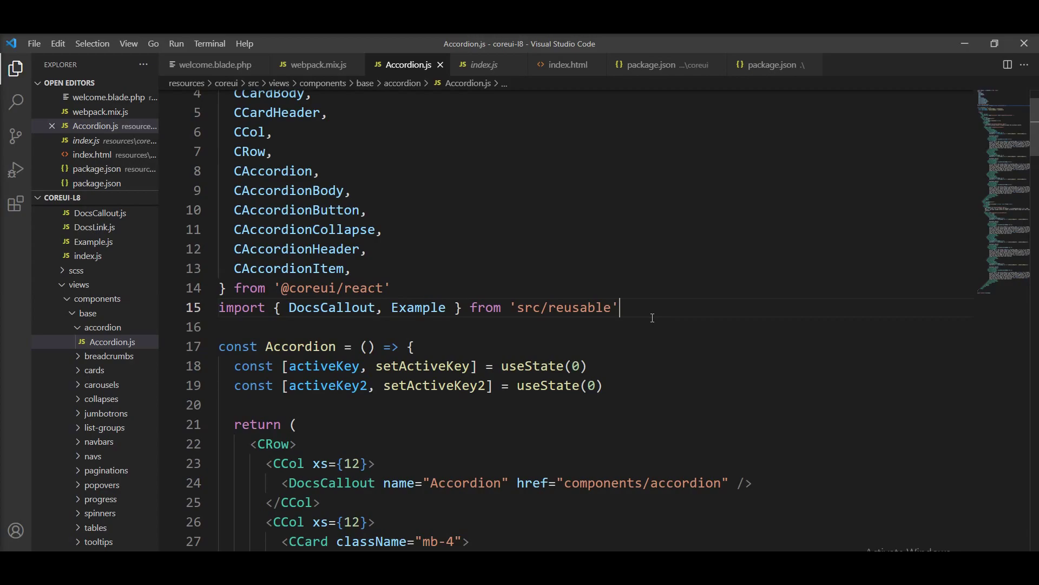
{"action": "key", "text": "Down"}
{"action": "type", "text": "import DocsCallout from \"../../../../reusable/DocsCallout\"; import Example from \"../../../../reusable/Example\";"}
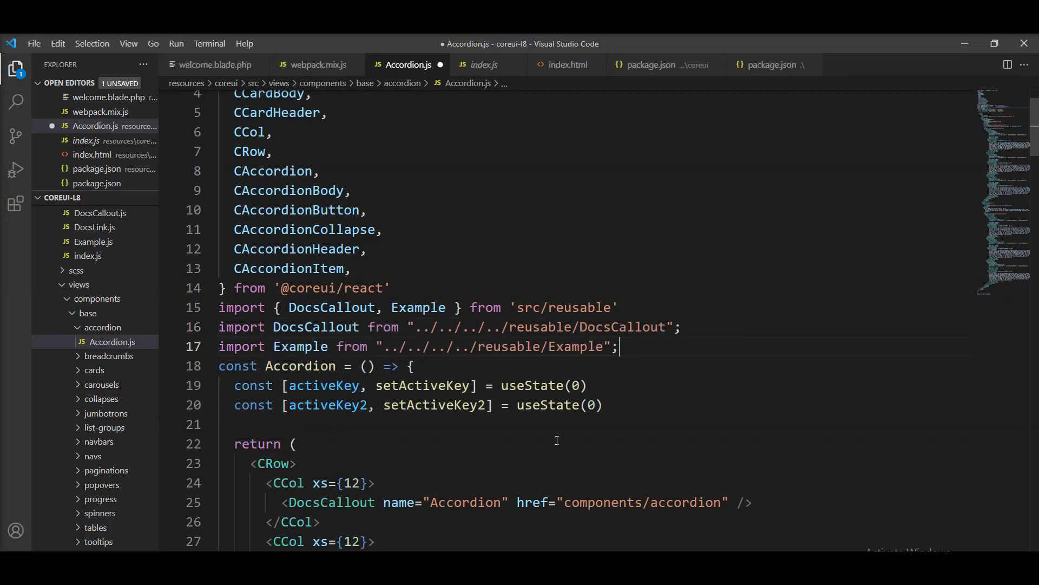
{"action": "key", "text": "Return"}
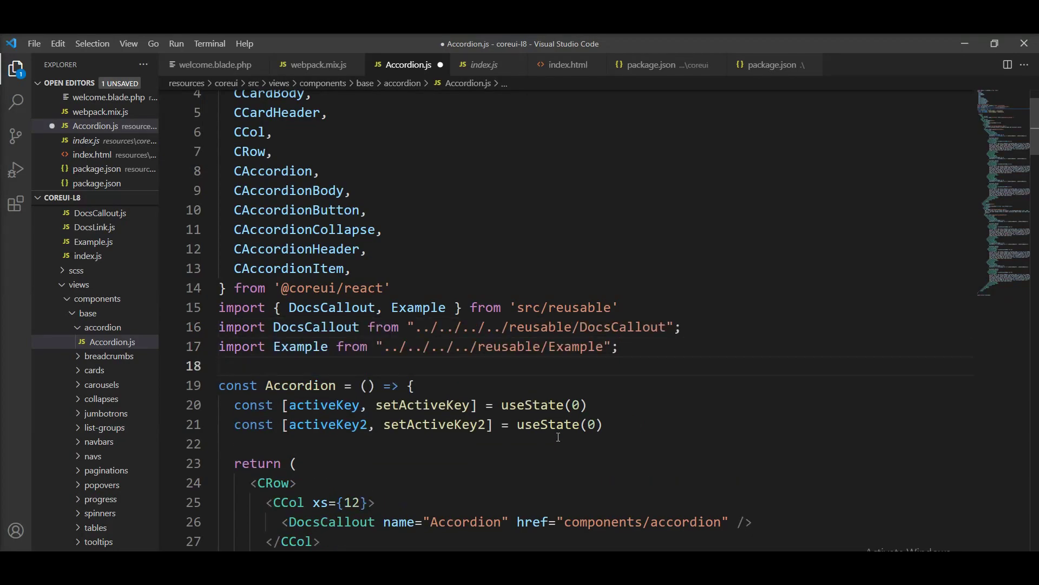
{"action": "key", "text": "Up"}
{"action": "key", "text": "Up"}
{"action": "key", "text": "Up"}
{"action": "key", "text": "shift+End"}
{"action": "key", "text": "ctrl+c"}
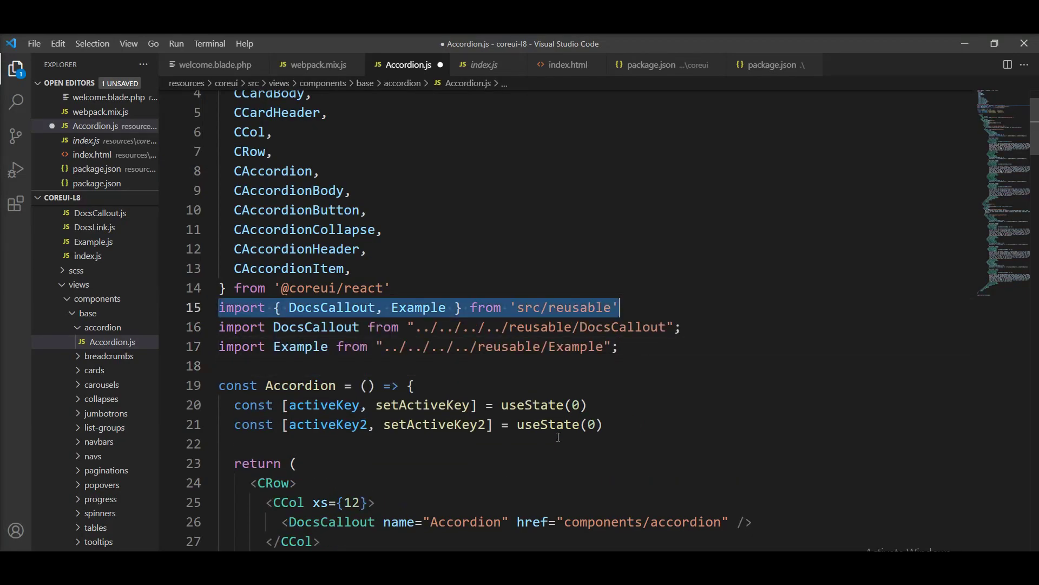
{"action": "key", "text": "BackSpace"}
{"action": "key", "text": "BackSpace"}
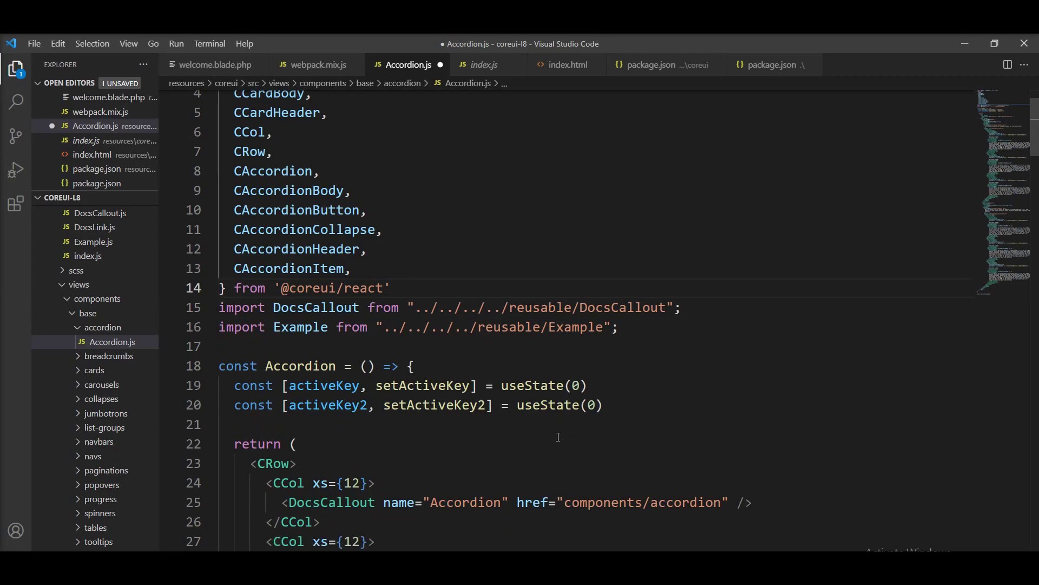
{"action": "key", "text": "ctrl+s"}
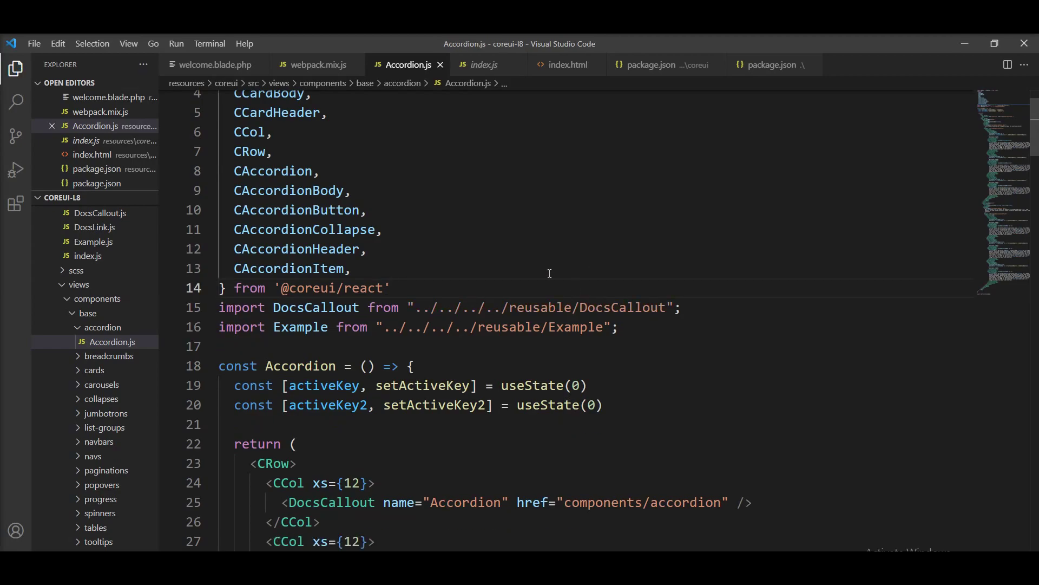
{"action": "scroll", "coordinate": [121, 394], "scroll_direction": "down", "scroll_amount": 1}
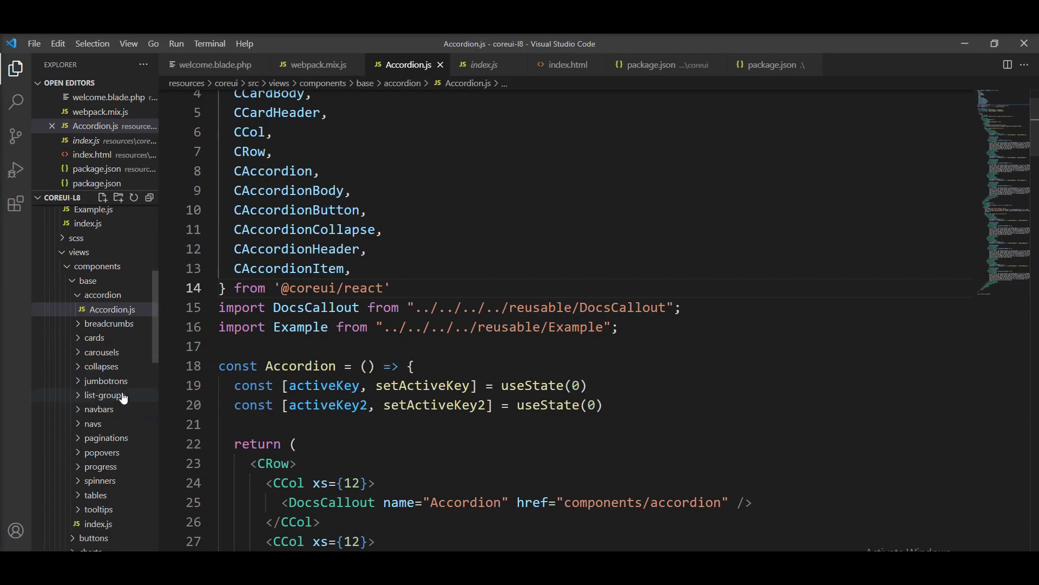
{"action": "scroll", "coordinate": [122, 395], "scroll_direction": "down", "scroll_amount": 2}
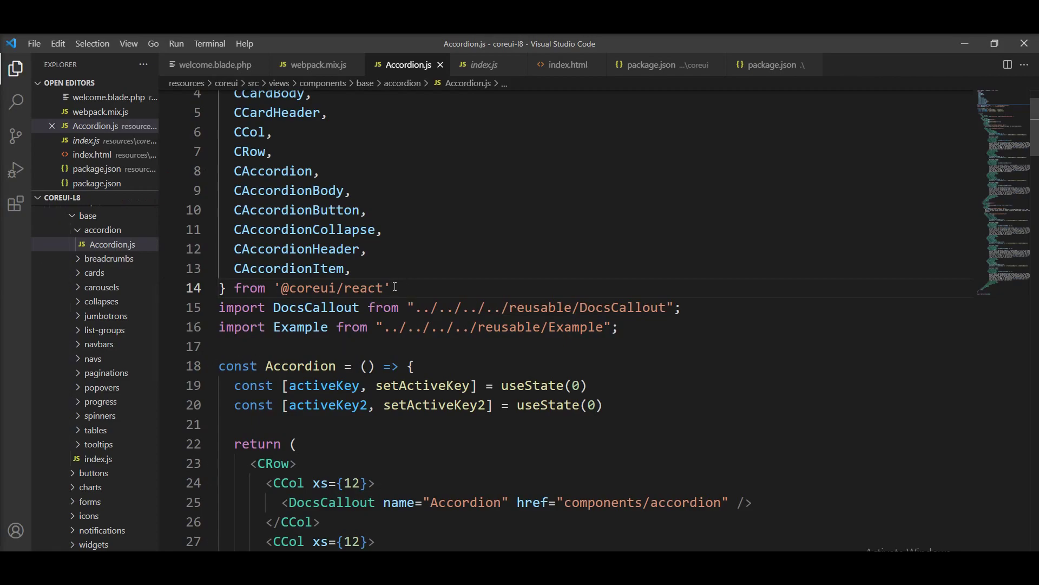
Search the project for the old 'src/reusable' import line taken from Breadcrumbs.js
{"action": "mouse_move", "coordinate": [335, 288]}
{"action": "key", "text": "ctrl+shift+f"}
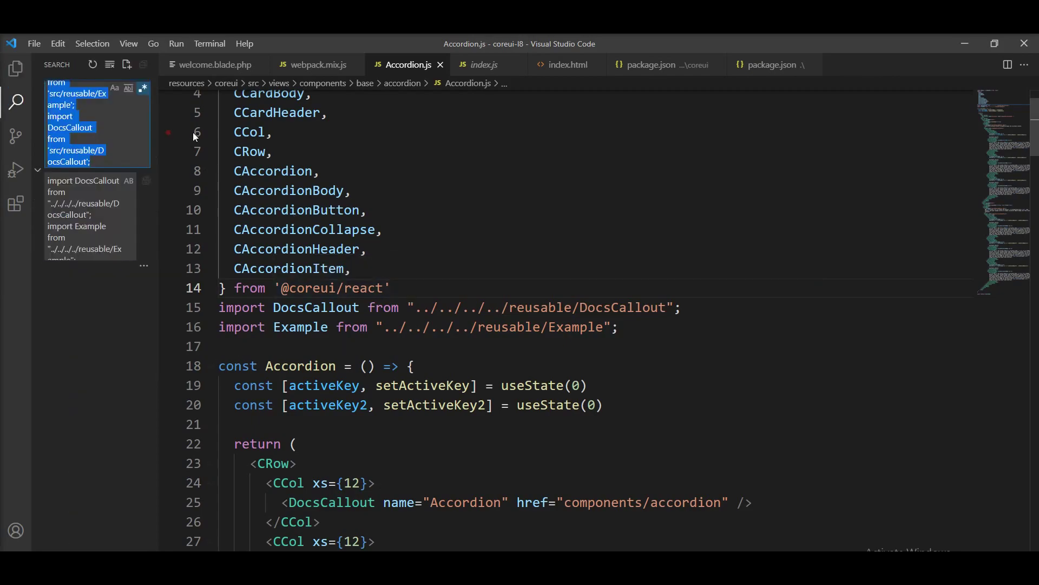
{"action": "key", "text": "ctrl+v"}
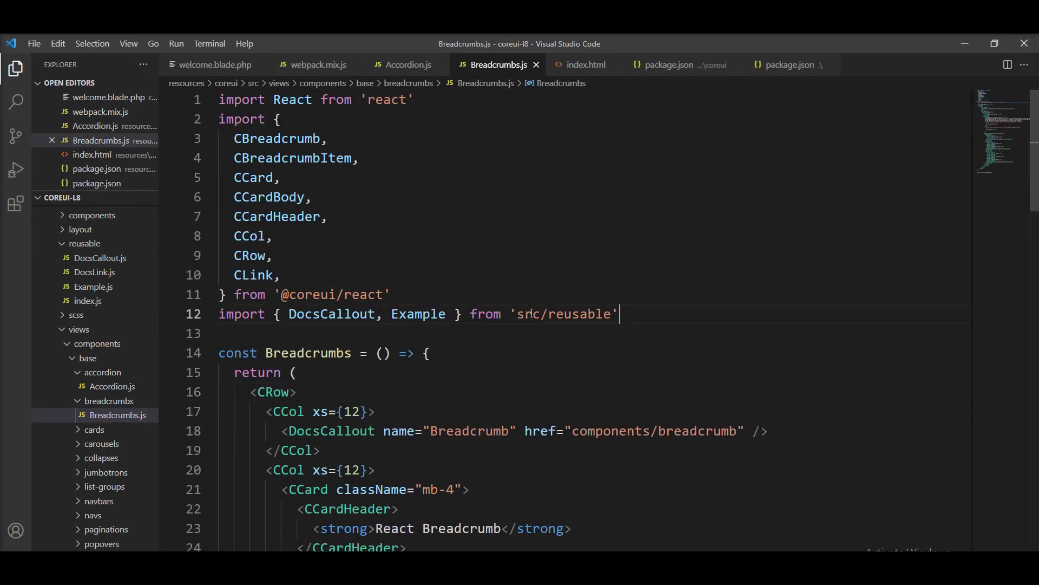
{"action": "left_click_drag", "start_coordinate": [621, 314], "coordinate": [184, 314]}
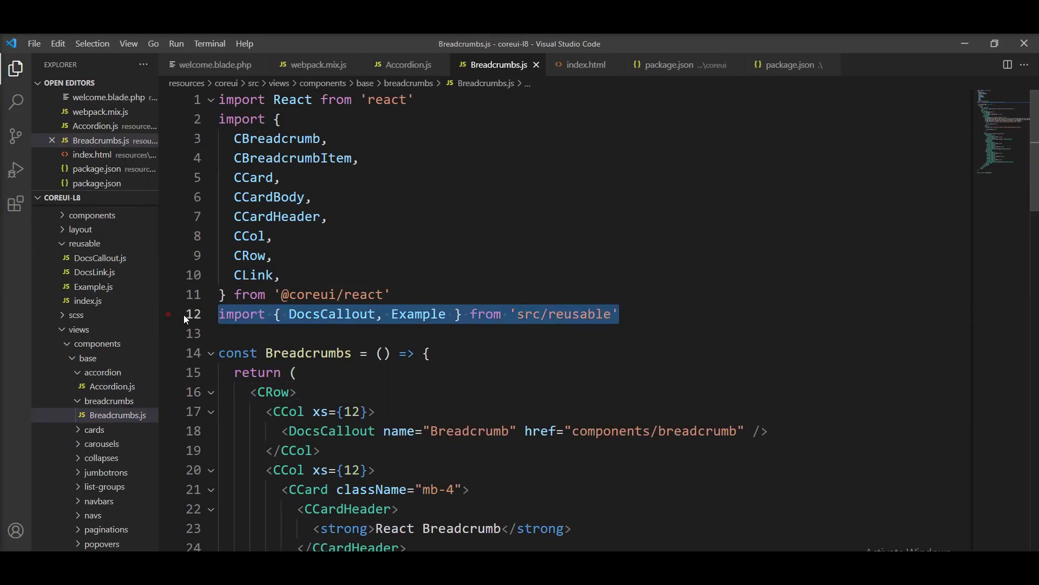
{"action": "key", "text": "ctrl+shift+f"}
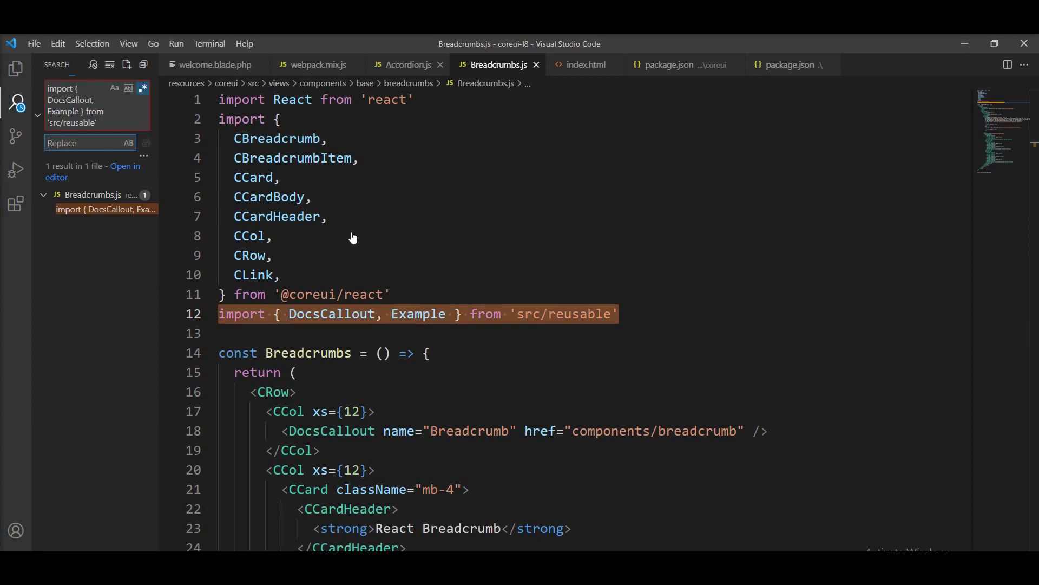
{"action": "key", "text": "ctrl+Tab"}
Replace it with the two relative DocsCallout and Example imports across all 26 matching files
{"action": "left_click_drag", "start_coordinate": [627, 328], "coordinate": [211, 313]}
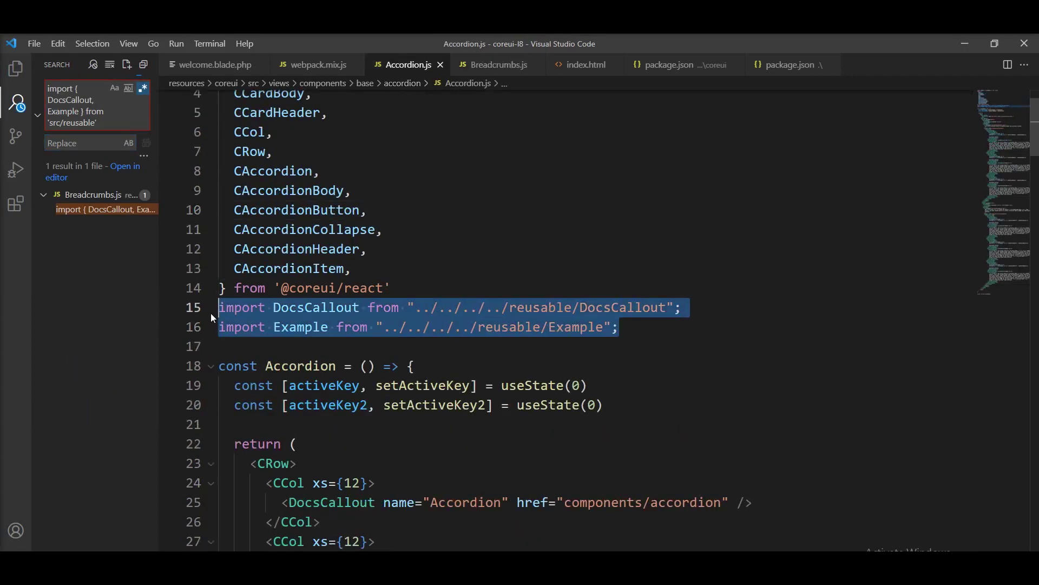
{"action": "left_click", "coordinate": [65, 142]}
{"action": "type", "text": "import DocsCallout from \"../../../../reusable/DocsCallout\"; import Example from \"../../../../reusable/Example\";"}
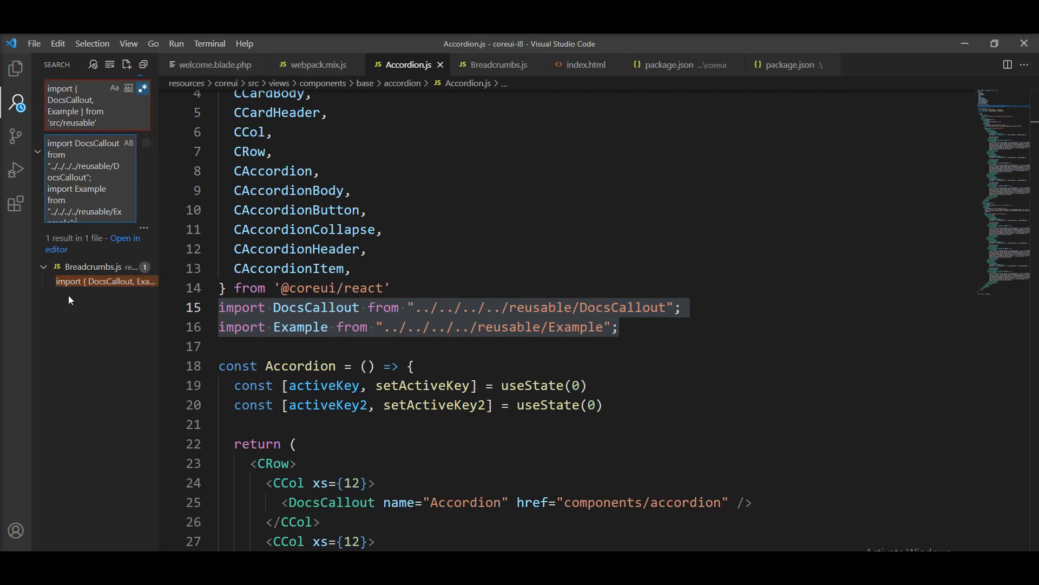
{"action": "key", "text": "ctrl+Tab"}
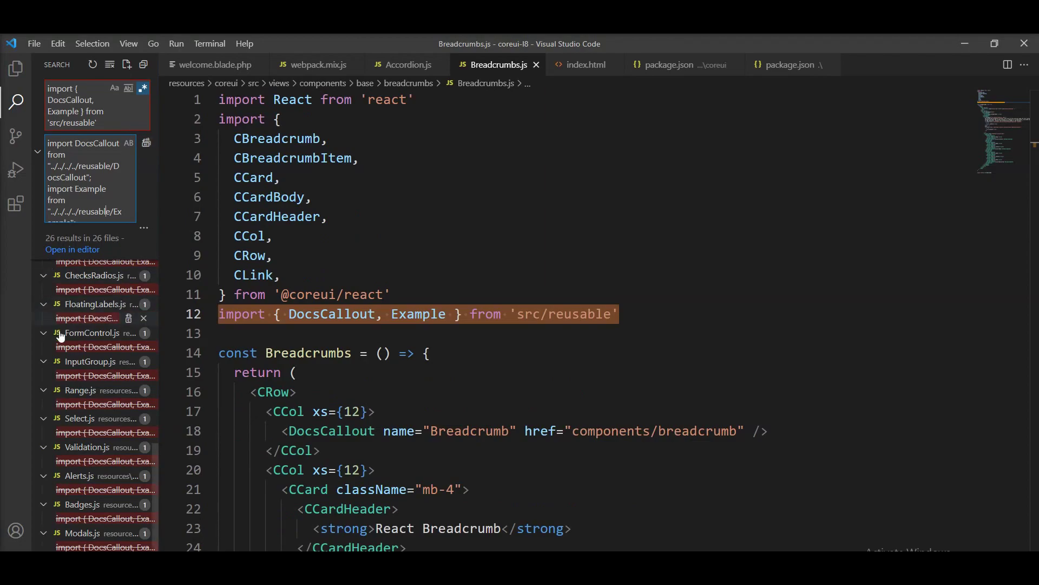
{"action": "left_click", "coordinate": [146, 144]}
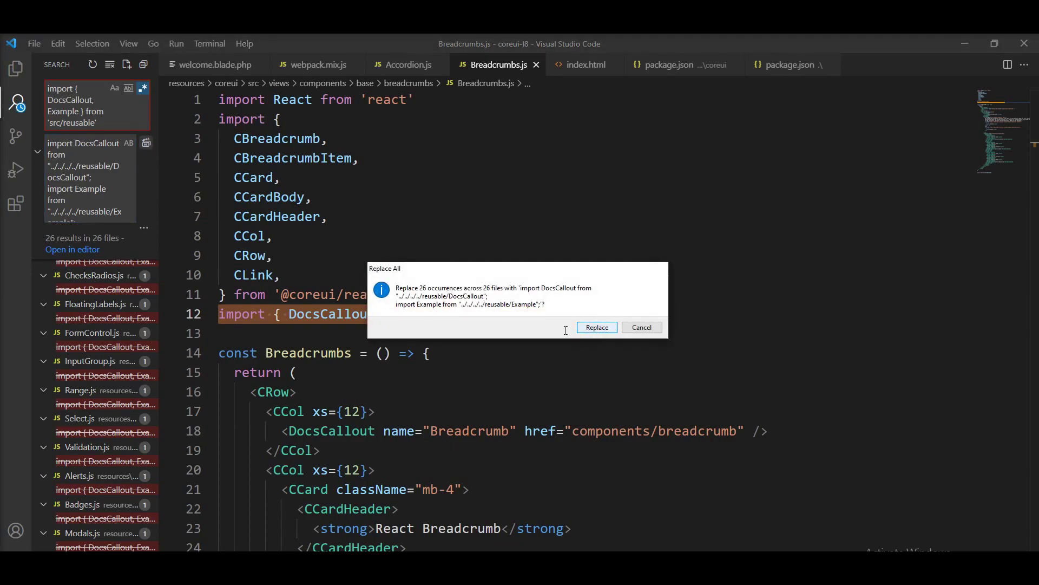
{"action": "left_click", "coordinate": [597, 327]}
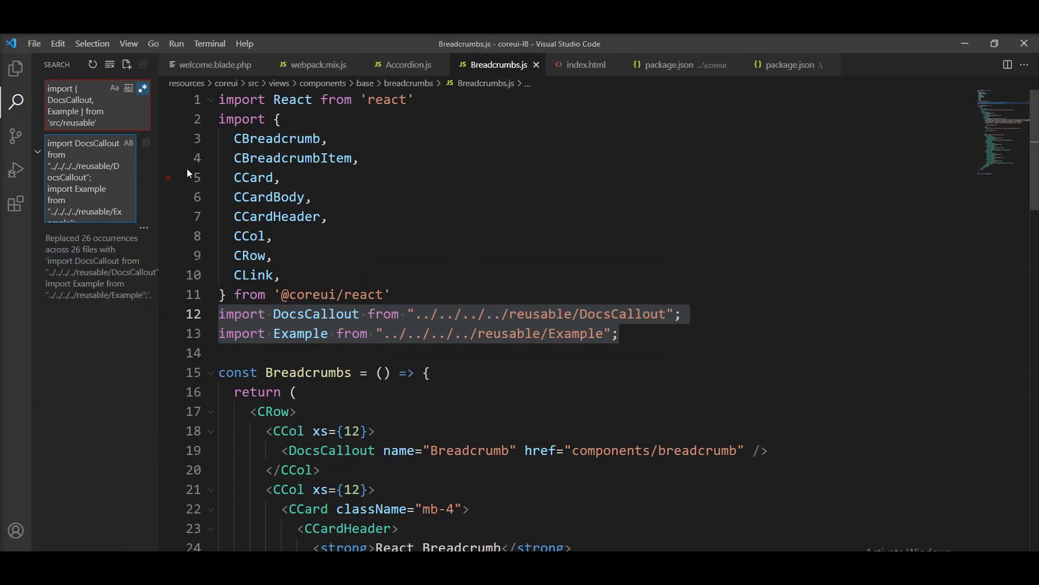
{"action": "left_click", "coordinate": [345, 294]}
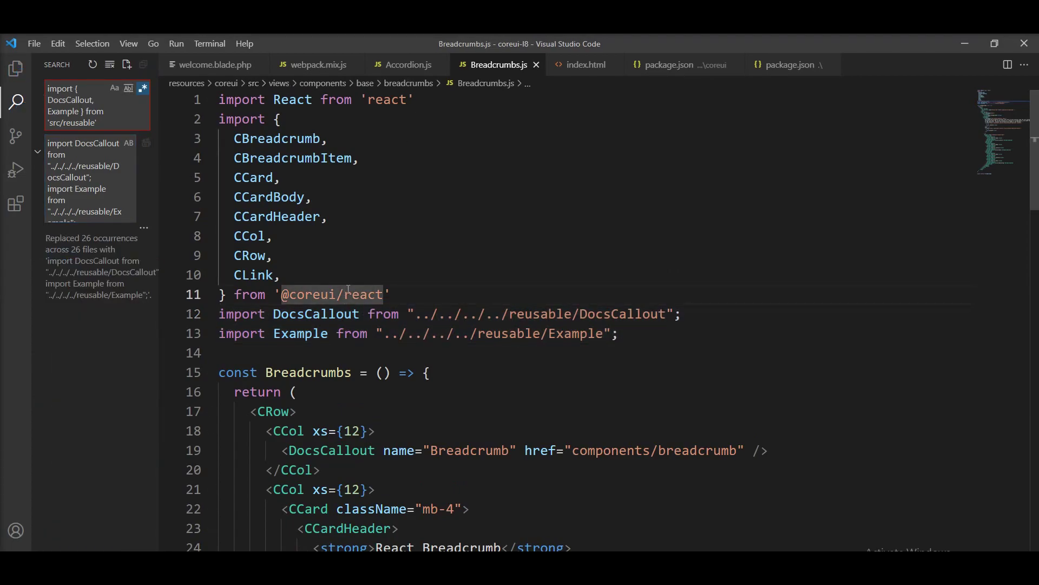
Open Charts.js from the charts folder in the Explorer
{"action": "left_click", "coordinate": [14, 68]}
{"action": "left_click", "coordinate": [273, 236]}
{"action": "scroll", "coordinate": [274, 236], "scroll_direction": "down", "scroll_amount": 2}
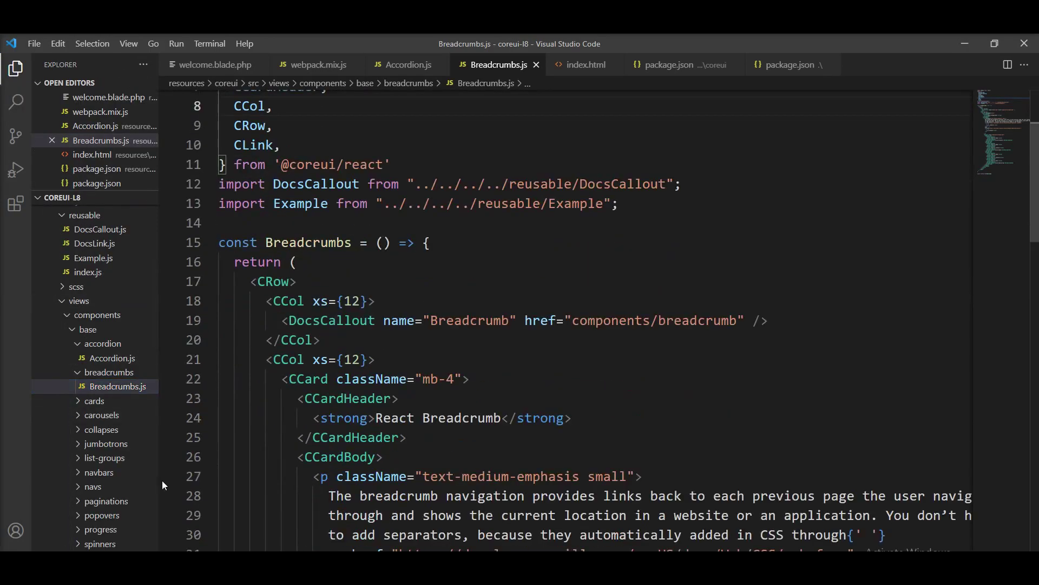
{"action": "scroll", "coordinate": [89, 390], "scroll_direction": "down", "scroll_amount": 3}
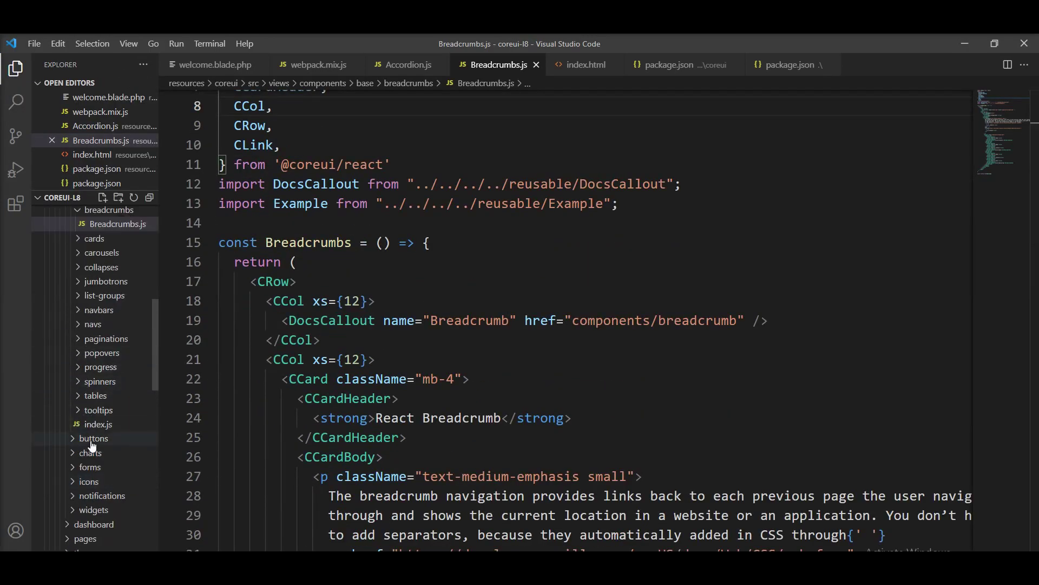
{"action": "left_click", "coordinate": [85, 452]}
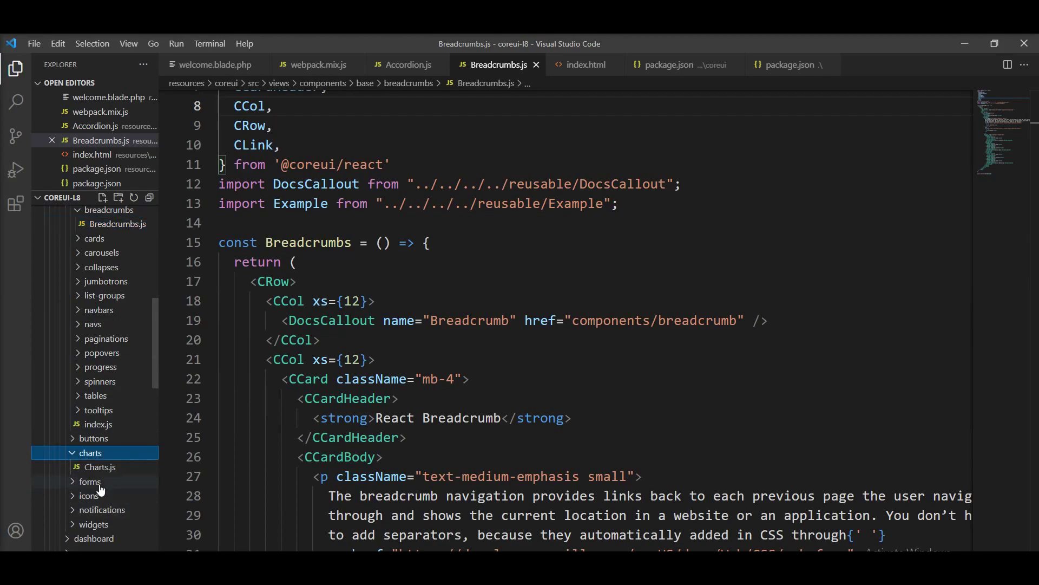
{"action": "left_click", "coordinate": [101, 481]}
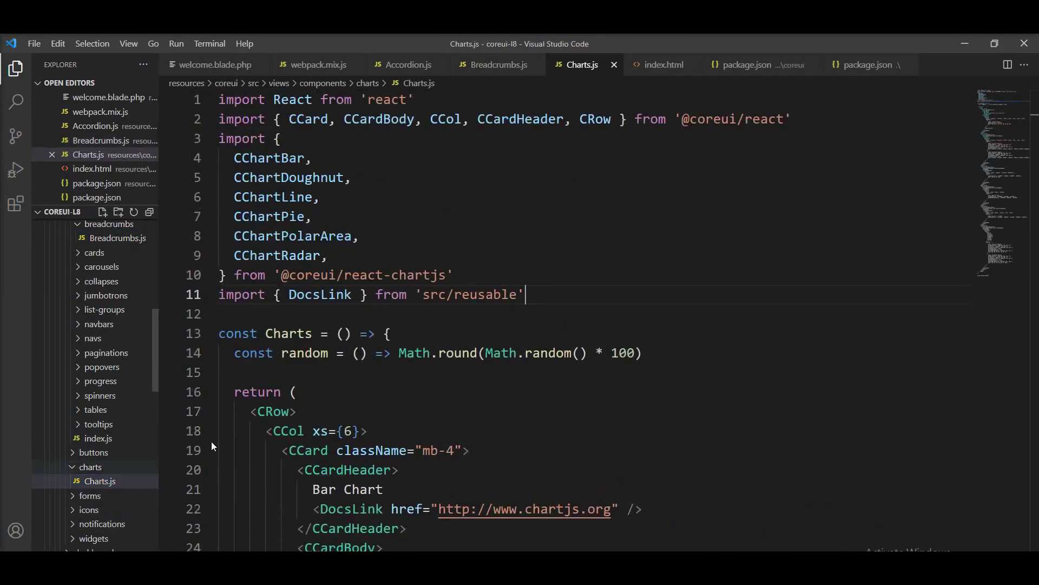
Turn line 11's DocsLink into a default import by removing the braces around it
{"action": "double_click", "coordinate": [320, 294]}
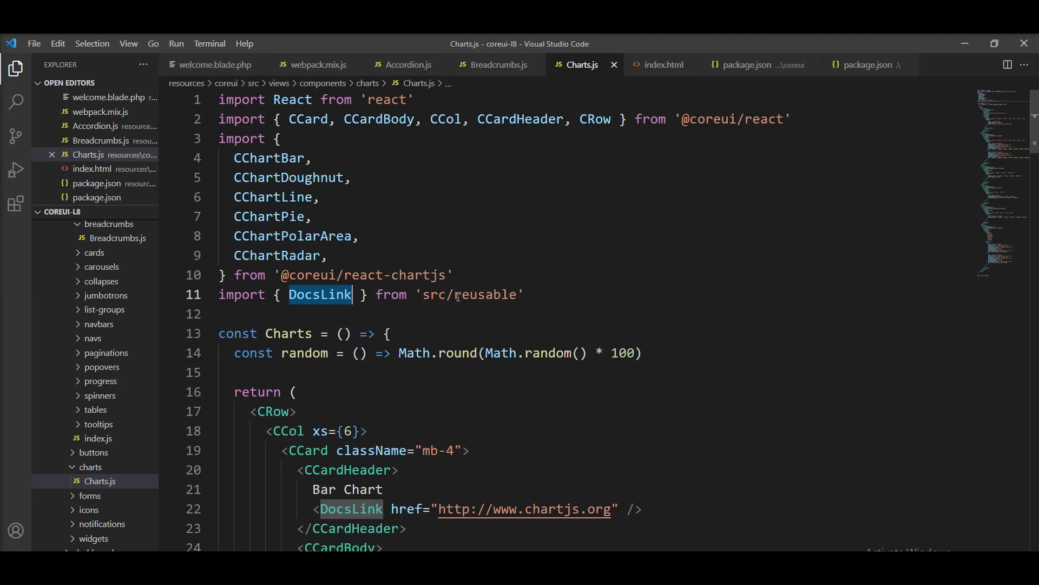
{"action": "double_click", "coordinate": [436, 295]}
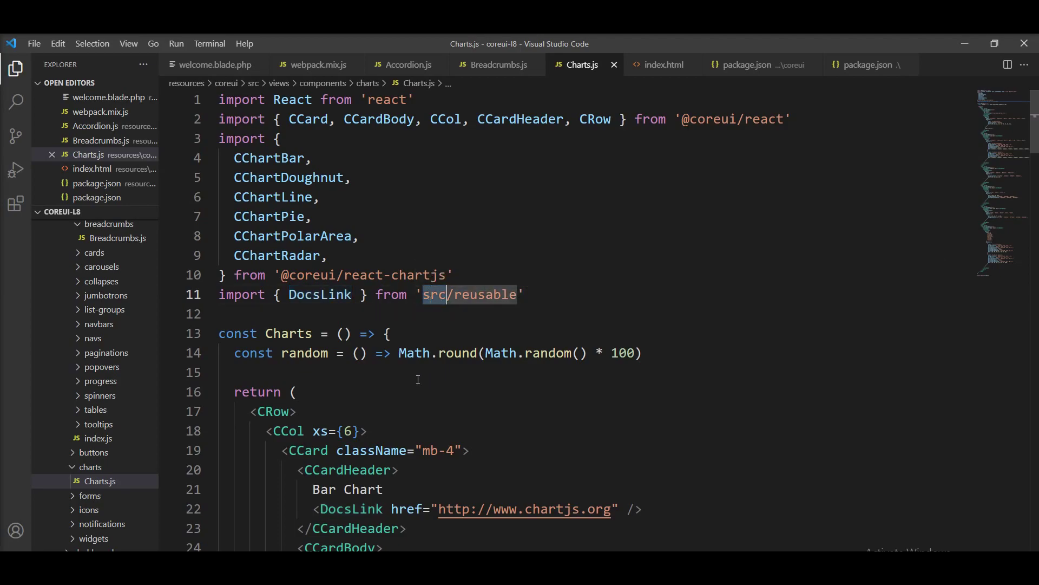
{"action": "left_click", "coordinate": [279, 294]}
{"action": "key", "text": "BackSpace"}
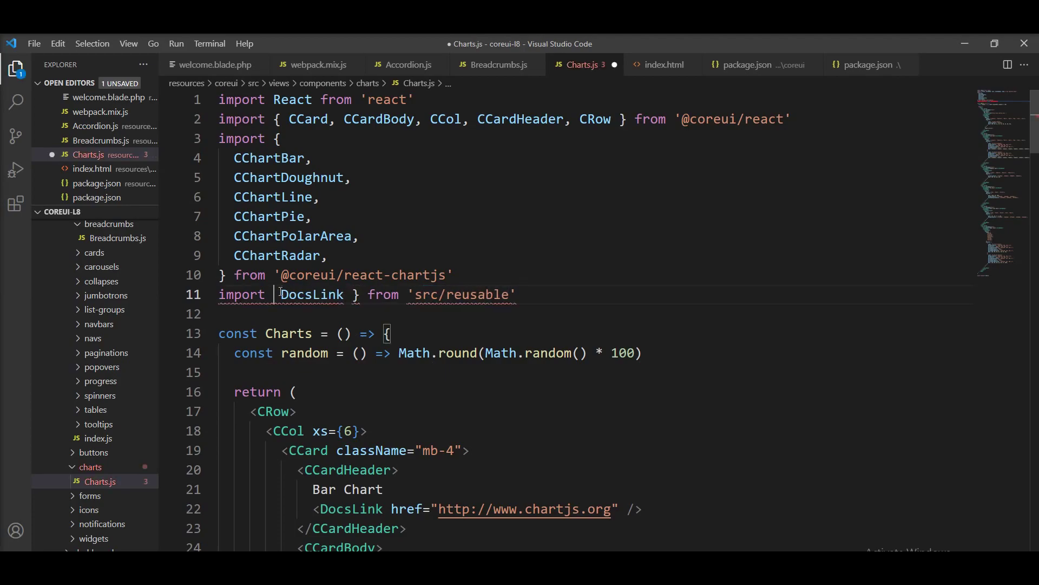
{"action": "key", "text": "BackSpace"}
{"action": "key", "text": "Right"}
{"action": "key", "text": "Right"}
{"action": "key", "text": "Right"}
{"action": "key", "text": "Right"}
{"action": "key", "text": "Right"}
{"action": "key", "text": "Right"}
{"action": "key", "text": "Right"}
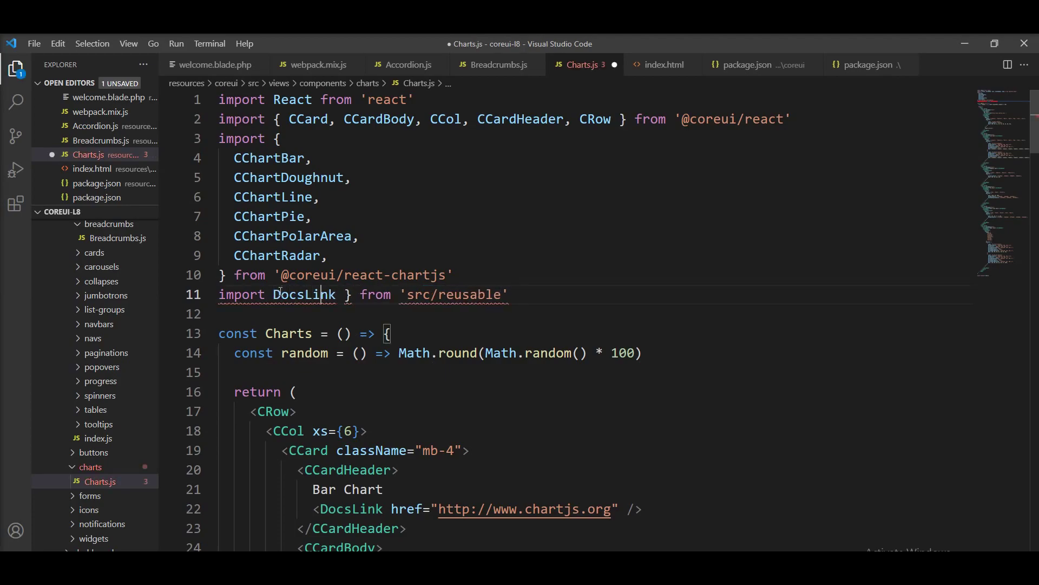
{"action": "key", "text": "Right"}
{"action": "key", "text": "Right"}
{"action": "key", "text": "Delete"}
{"action": "key", "text": "Delete"}
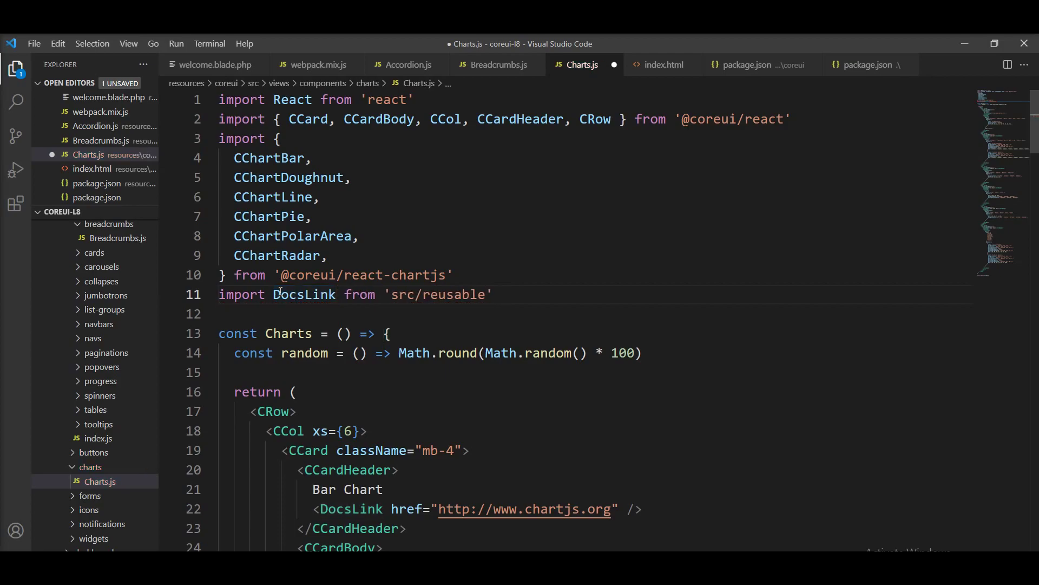
Change the path to '../../../reusable/DocsLink', save Charts.js, and open DocsLink.js from it
{"action": "double_click", "coordinate": [406, 294]}
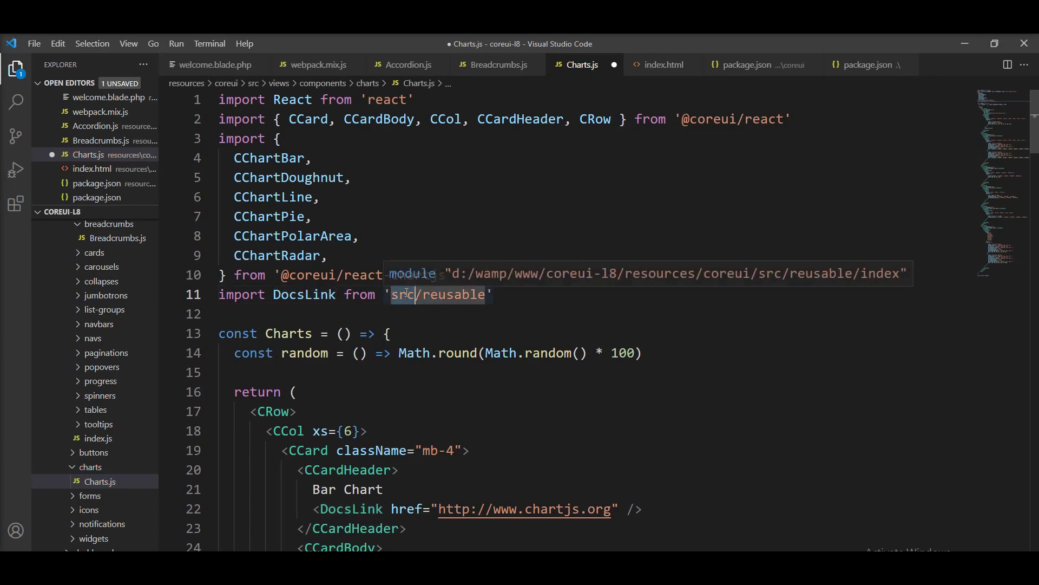
{"action": "key", "text": "BackSpace"}
{"action": "type", "text": "../.."}
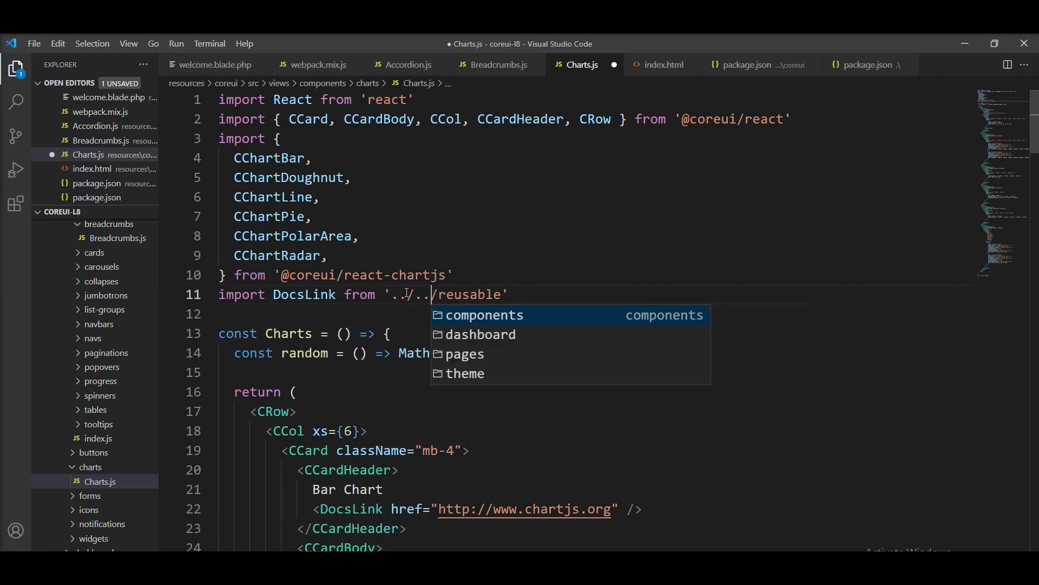
{"action": "type", "text": "/.."}
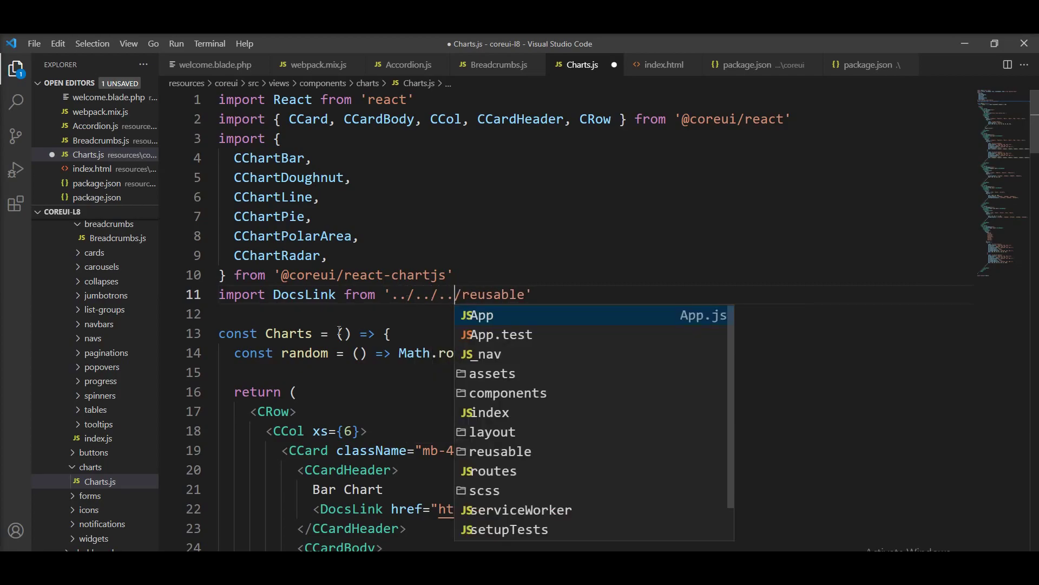
{"action": "left_click", "coordinate": [318, 294]}
{"action": "left_click_drag", "start_coordinate": [392, 294], "coordinate": [527, 294]}
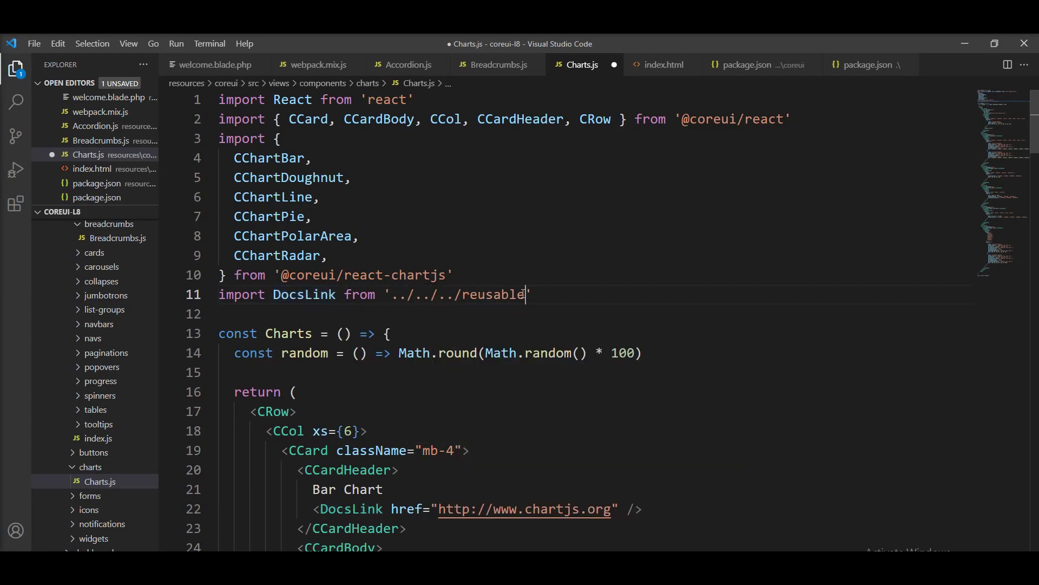
{"action": "type", "text": "/"}
{"action": "key", "text": "Return"}
{"action": "key", "text": "ctrl+s"}
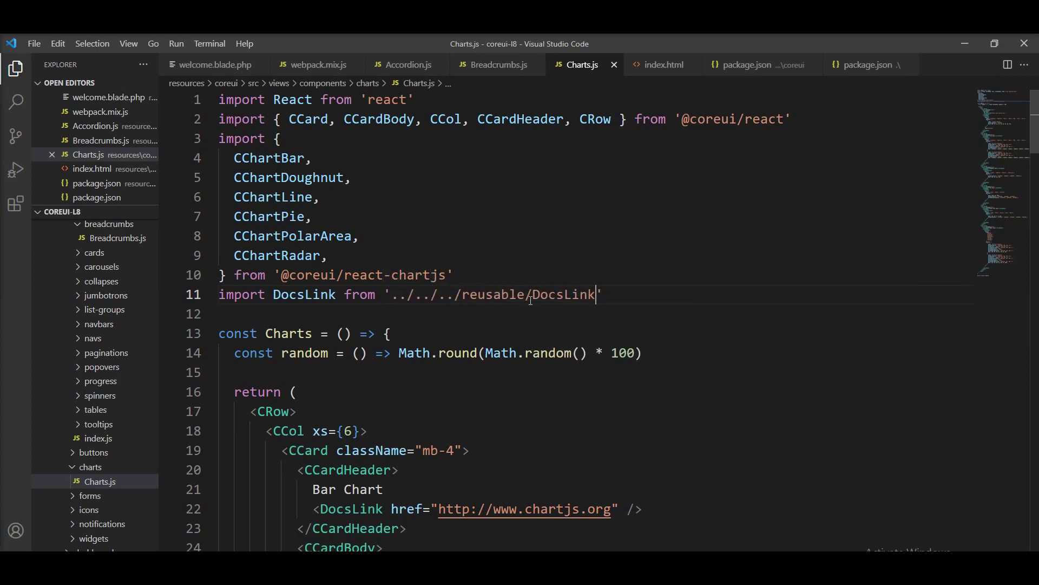
{"action": "left_click", "coordinate": [557, 294], "text": "ctrl"}
{"action": "left_click", "coordinate": [459, 322]}
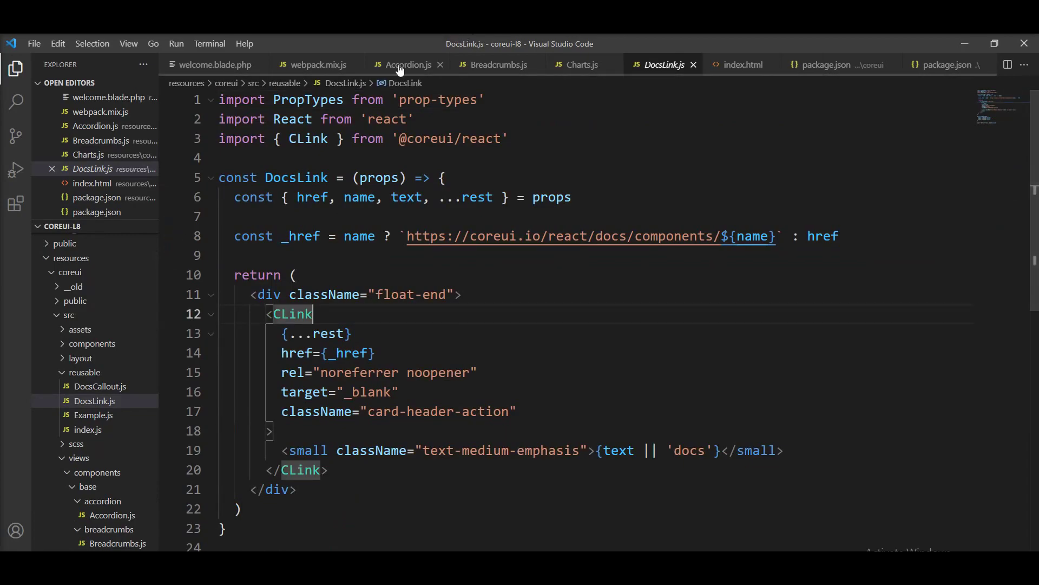
Restore line 11 of Charts.js to the original 'src/reusable' DocsLink import and select the whole line
{"action": "left_click", "coordinate": [578, 66]}
{"action": "key", "text": "End"}
{"action": "key", "text": "shift+Home"}
{"action": "key", "text": "ctrl+c"}
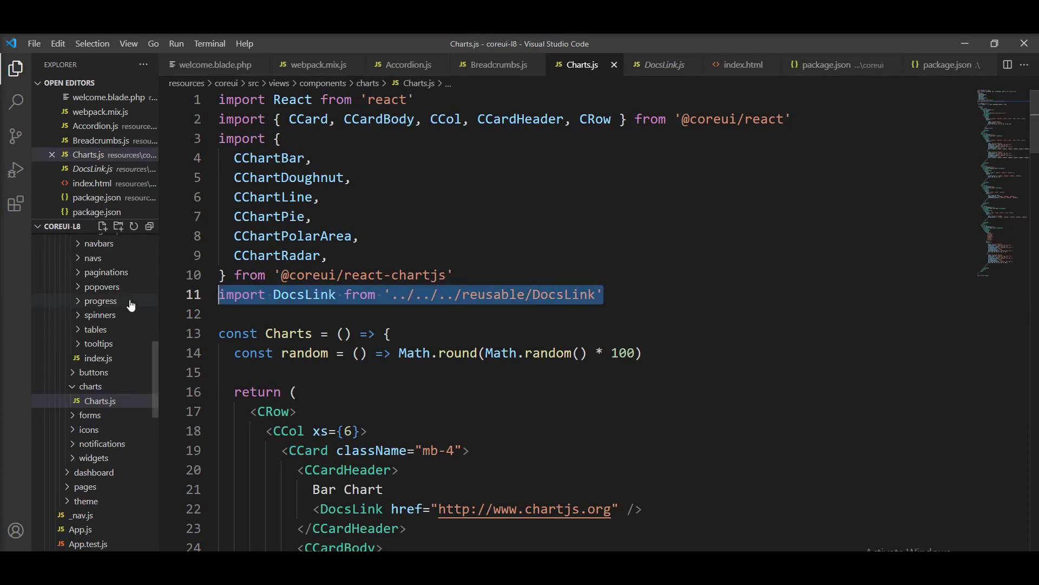
{"action": "left_click", "coordinate": [346, 316]}
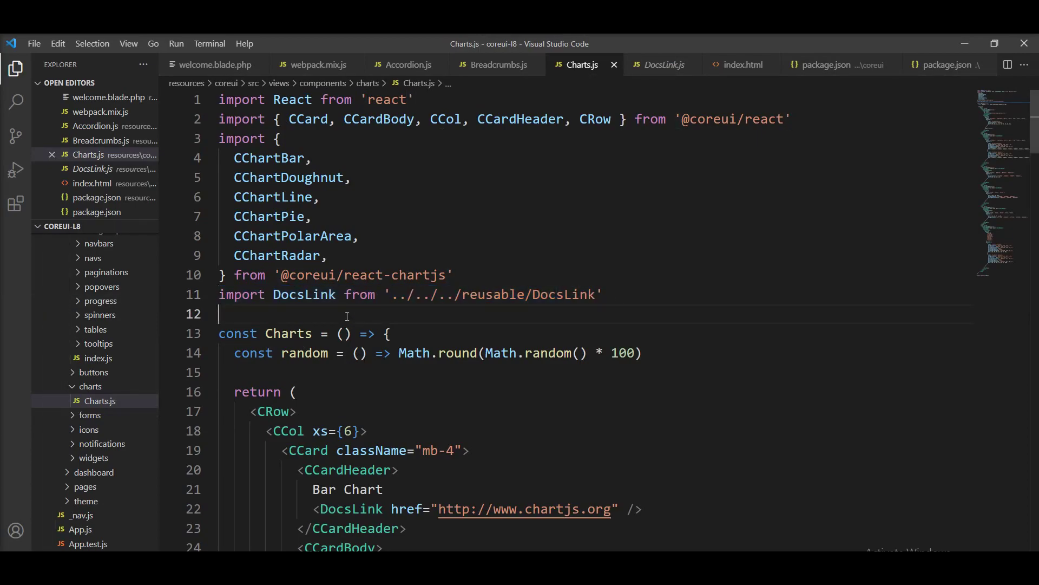
{"action": "key", "text": "BackSpace"}
{"action": "key", "text": "BackSpace"}
{"action": "key", "text": "BackSpace"}
{"action": "key", "text": "BackSpace"}
{"action": "key", "text": "ctrl+BackSpace"}
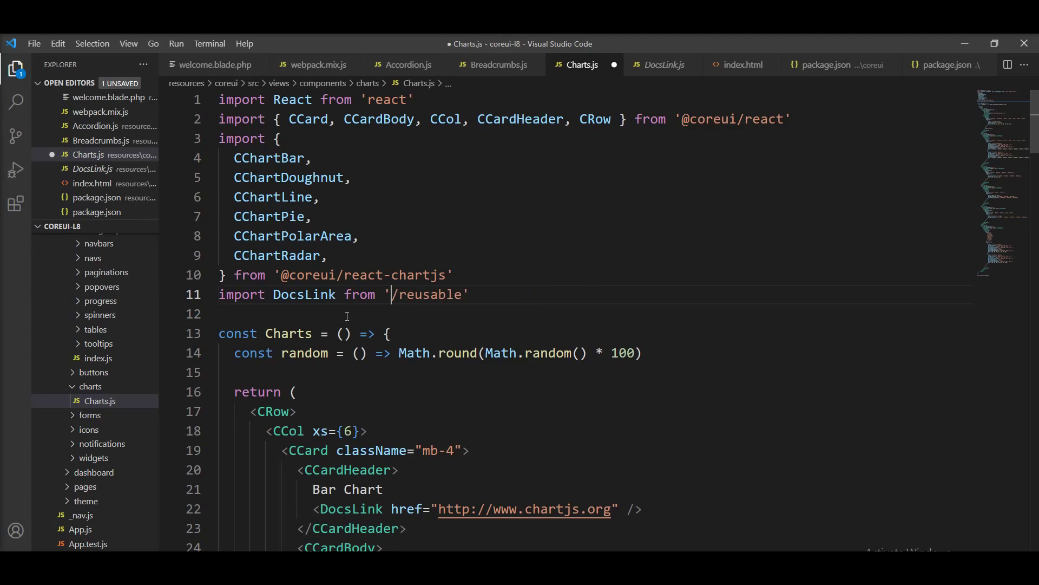
{"action": "type", "text": "src/"}
{"action": "key", "text": "ctrl+Left"}
{"action": "type", "text": "{"}
{"action": "left_click", "coordinate": [546, 295]}
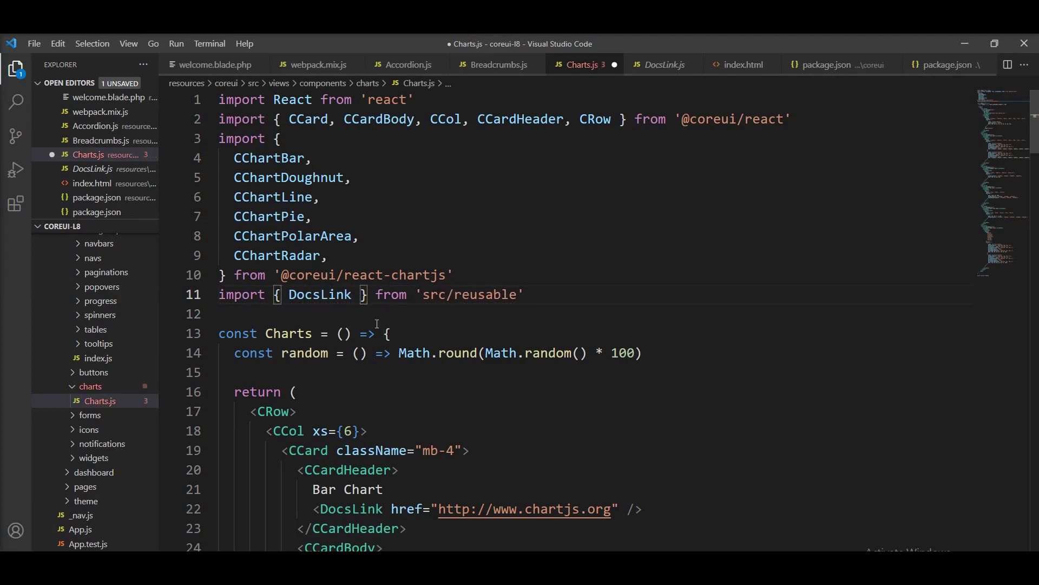
{"action": "key", "text": "Down"}
{"action": "key", "text": "Down"}
{"action": "left_click_drag", "start_coordinate": [546, 296], "coordinate": [212, 296]}
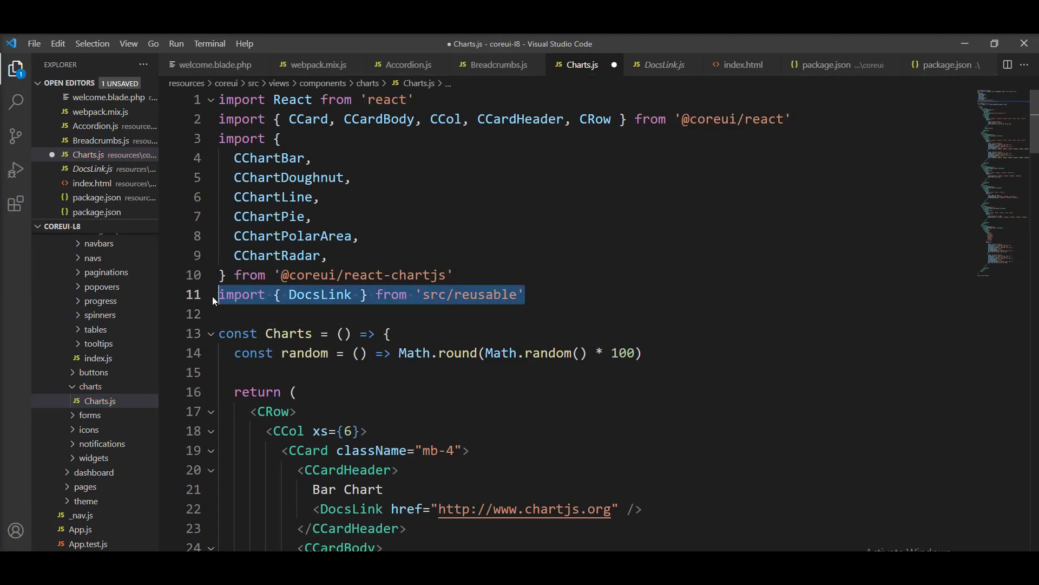
Replace that import with '../../../reusable/DocsLink' across all eight matching files via project search
{"action": "key", "text": "ctrl+shift+f"}
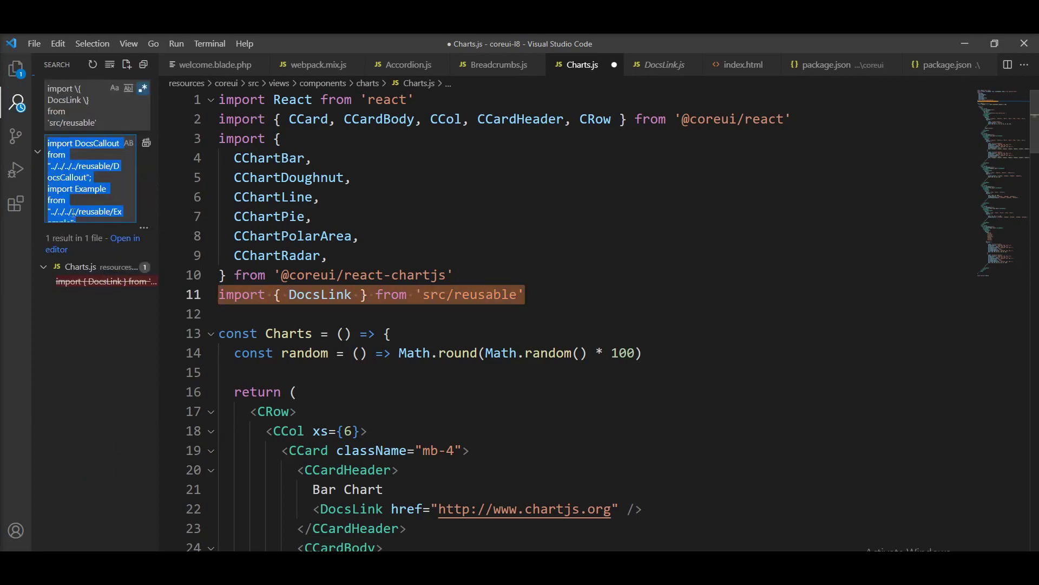
{"action": "left_click", "coordinate": [112, 198]}
{"action": "key", "text": "ctrl+a"}
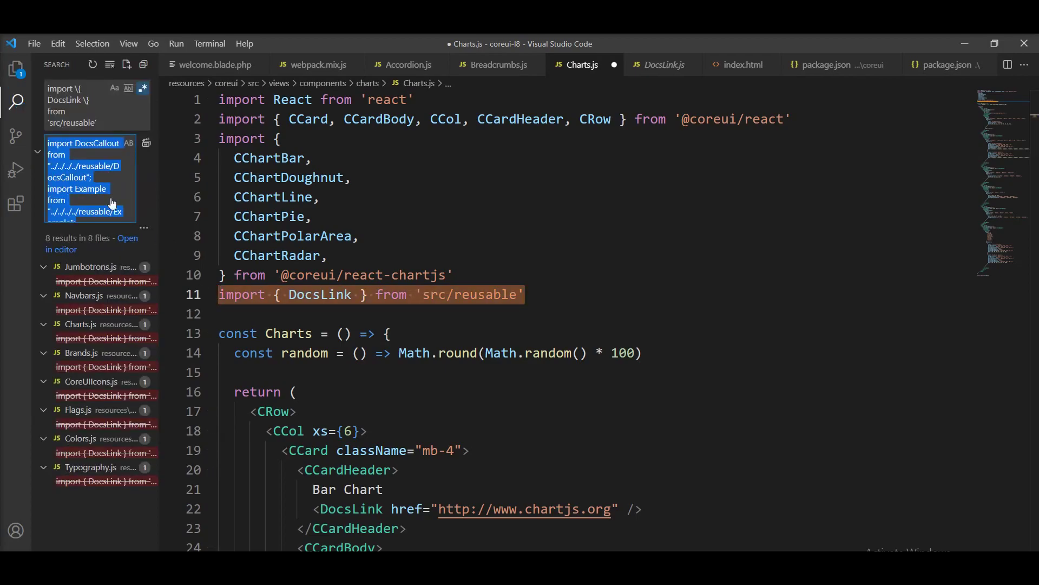
{"action": "key", "text": "ctrl+v"}
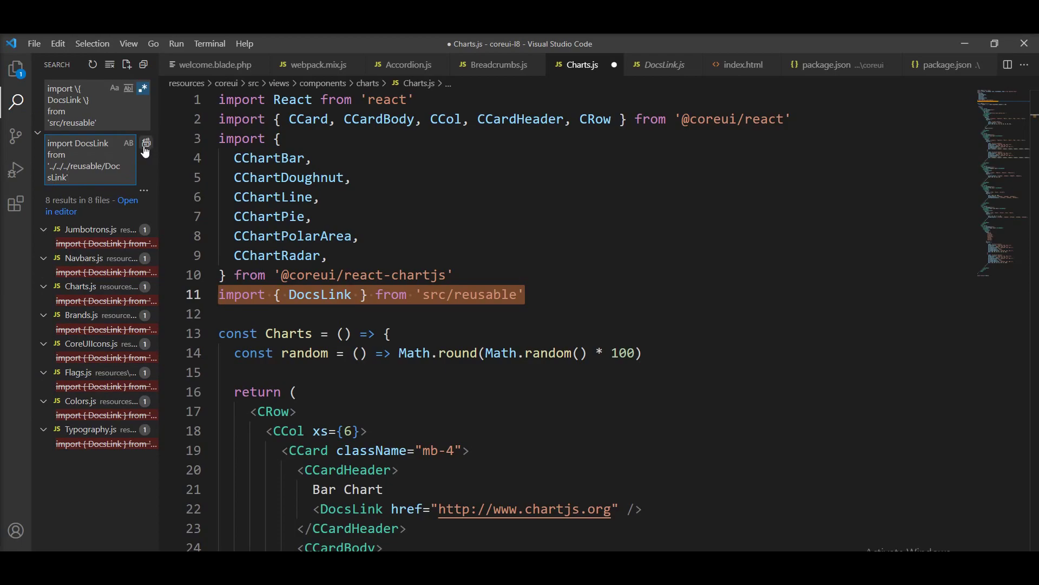
{"action": "left_click", "coordinate": [145, 147]}
{"action": "key", "text": "Return"}
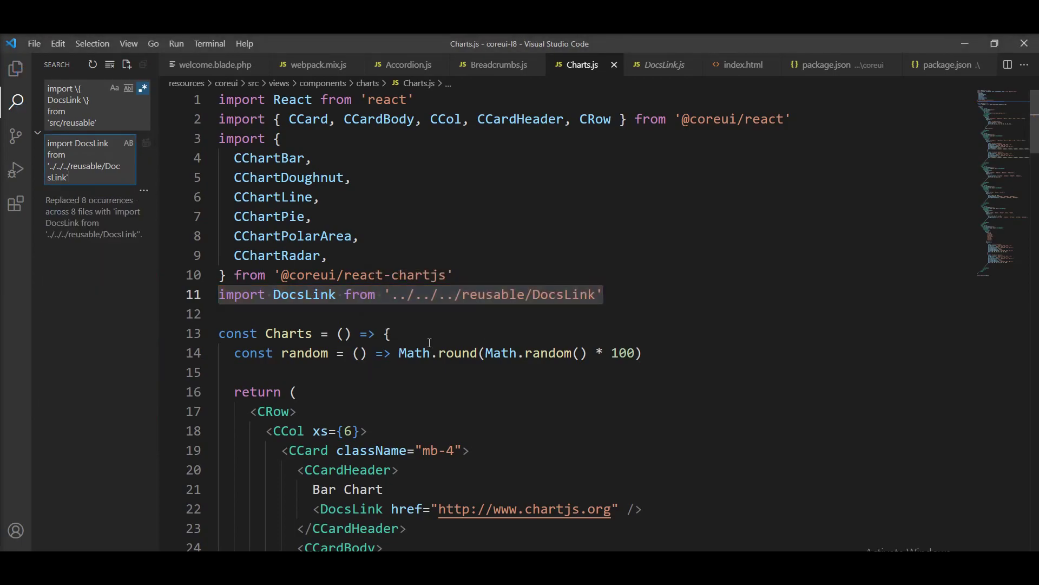
{"action": "left_click", "coordinate": [451, 325]}
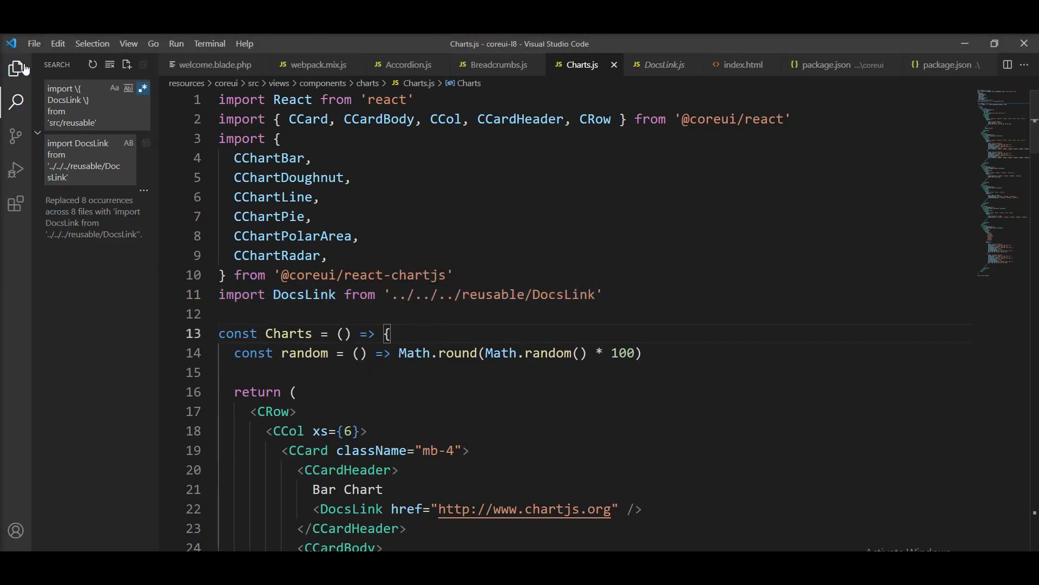
{"action": "key", "text": "ctrl+shift+e"}
{"action": "left_click", "coordinate": [528, 269]}
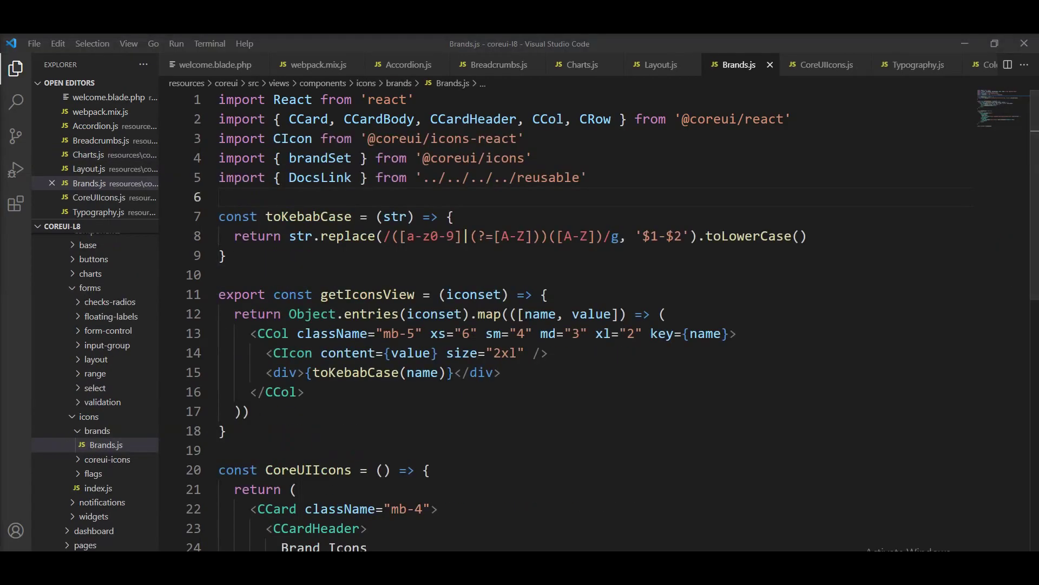
Clear Cmder, rerun npm run dev to see the remaining 'src/reusable' errors, and return to VS Code
{"action": "key", "text": "Return"}
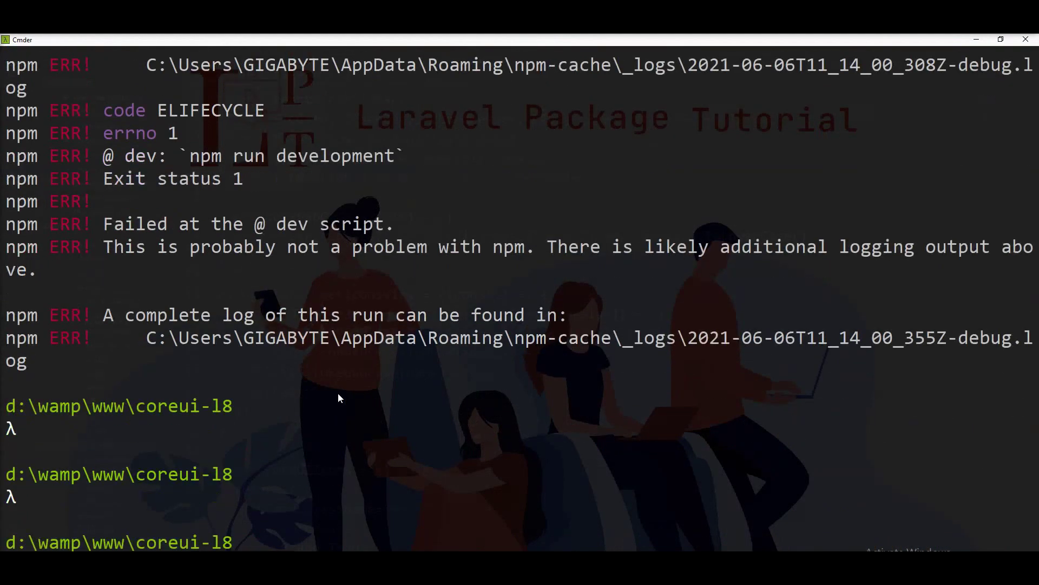
{"action": "key", "text": "ctrl+l"}
{"action": "type", "text": "npm run dev"}
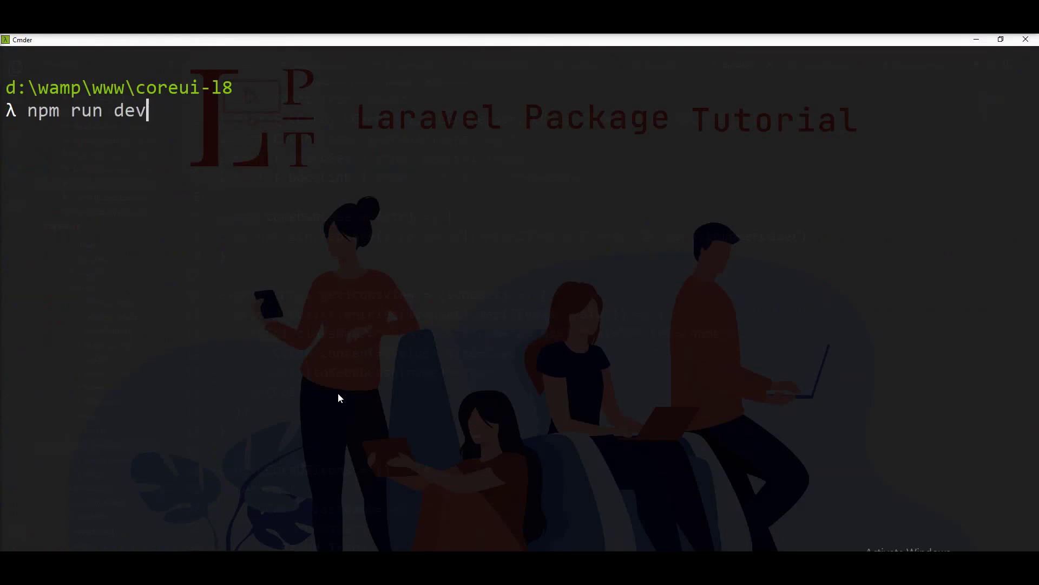
{"action": "key", "text": "Return"}
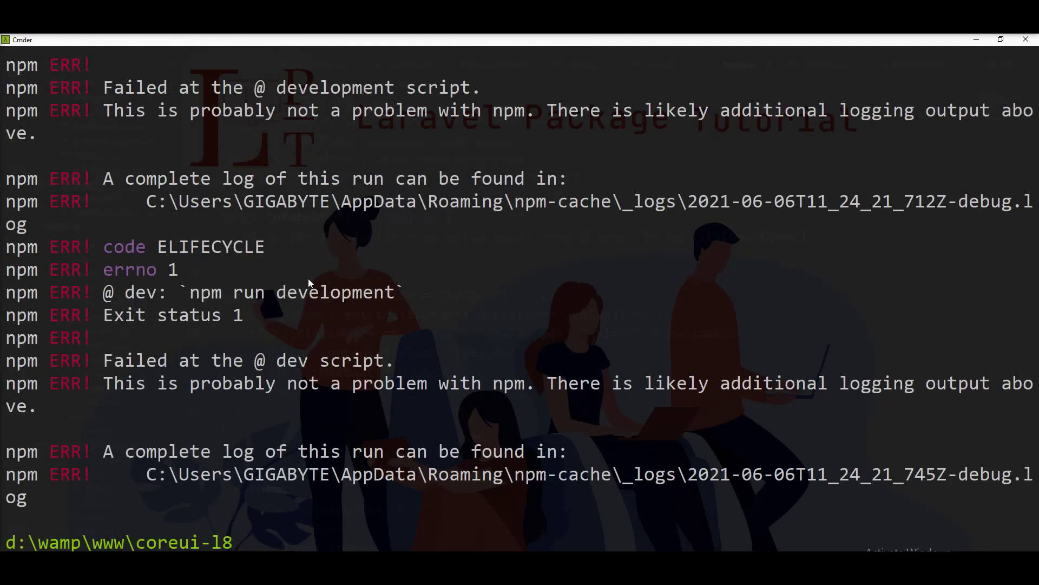
{"action": "scroll", "coordinate": [358, 295], "scroll_direction": "up", "scroll_amount": 5}
{"action": "scroll", "coordinate": [358, 295], "scroll_direction": "up", "scroll_amount": 4}
{"action": "scroll", "coordinate": [358, 295], "scroll_direction": "up", "scroll_amount": 3}
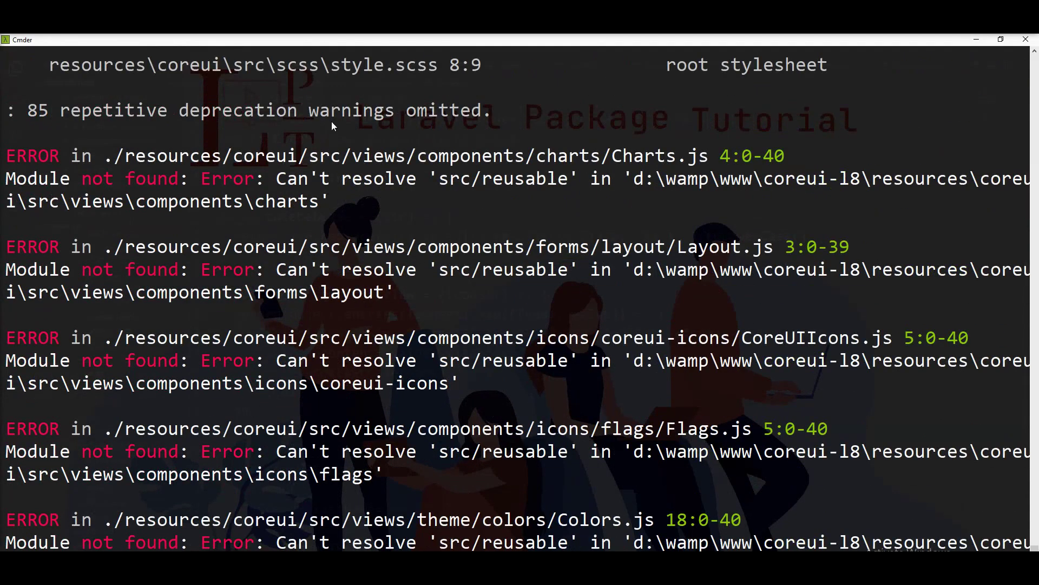
{"action": "scroll", "coordinate": [484, 215], "scroll_direction": "down", "scroll_amount": 2}
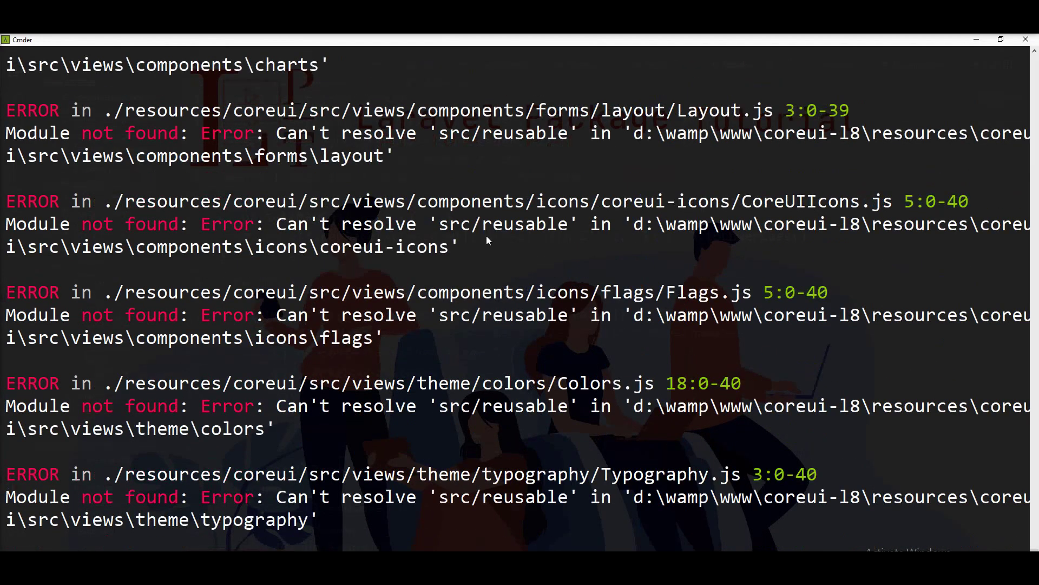
{"action": "scroll", "coordinate": [487, 237], "scroll_direction": "up", "scroll_amount": 2}
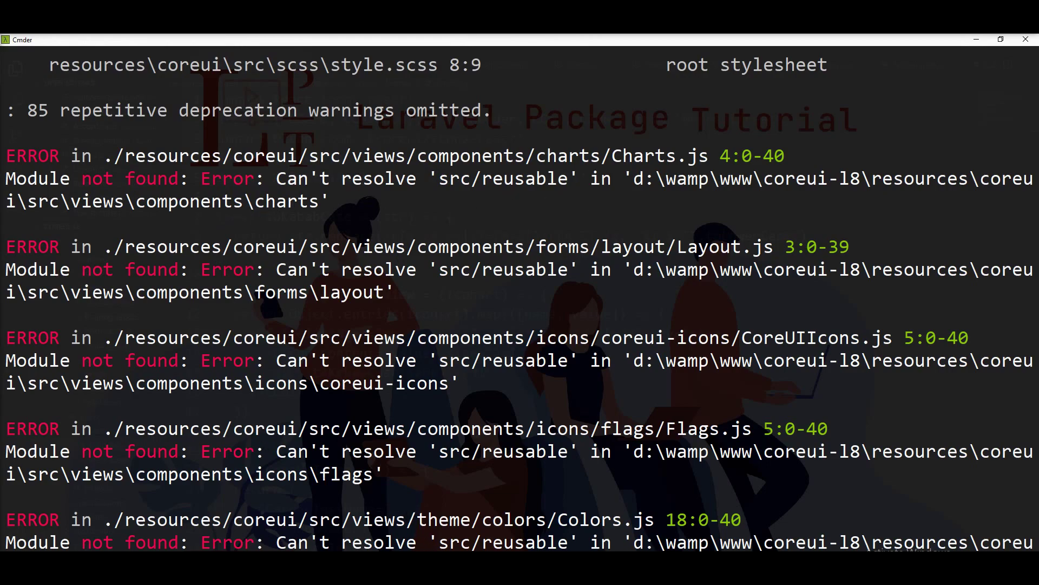
{"action": "key", "text": "alt+Tab"}
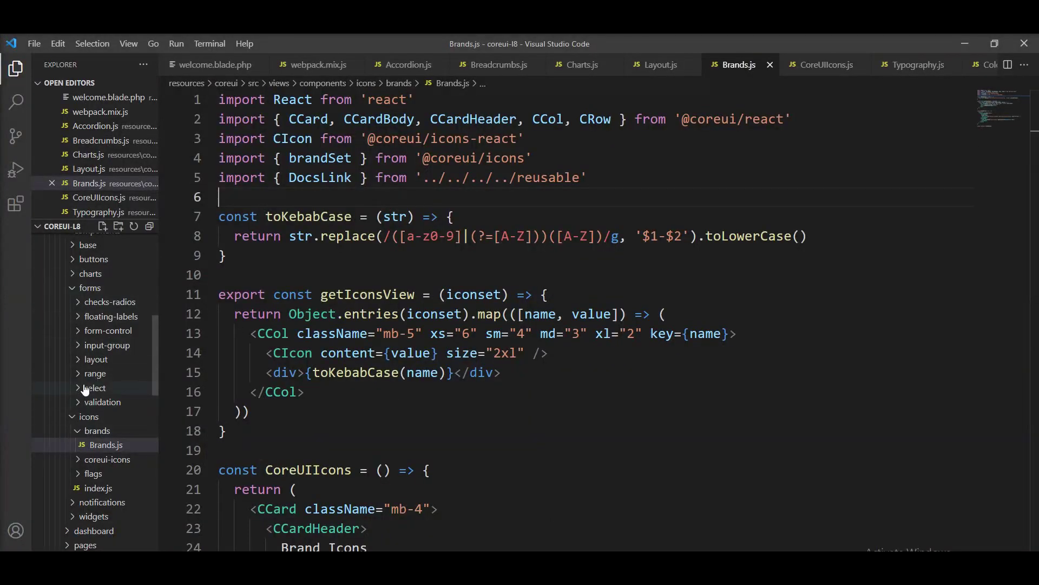
Locate Charts.js under the charts folder in the Explorer and bring it into the editor
{"action": "key", "text": "ctrl+shift+e"}
{"action": "left_click", "coordinate": [73, 289]}
{"action": "left_click", "coordinate": [73, 275]}
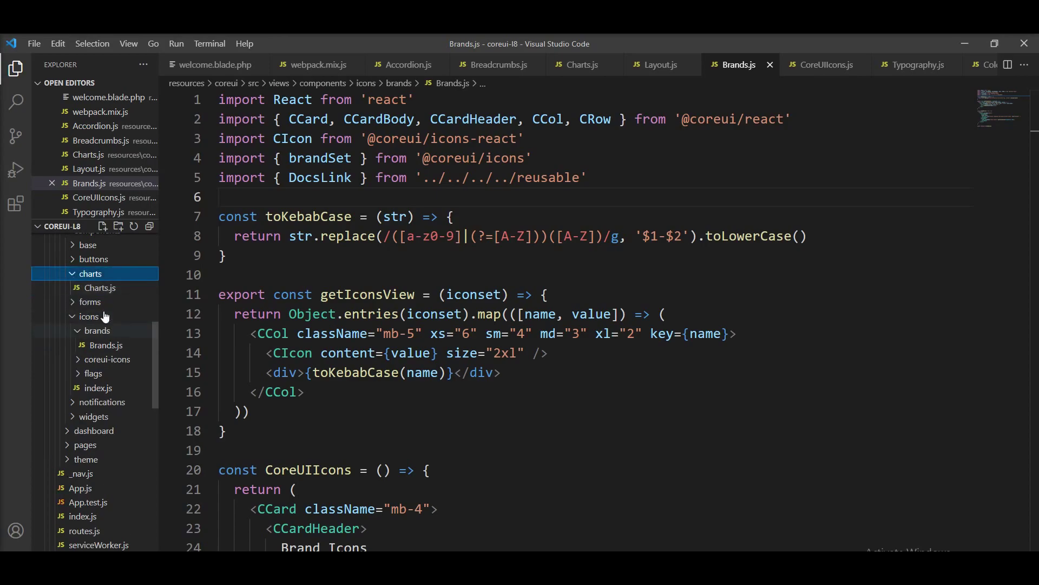
{"action": "left_click", "coordinate": [99, 288]}
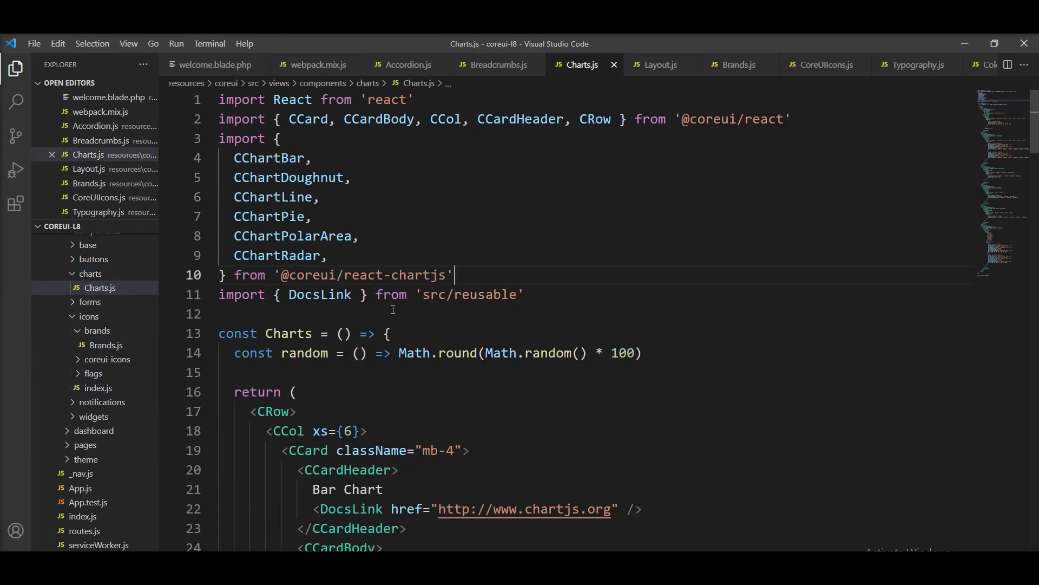
Change the DocsLink import to '../../../reusable', save Charts.js, and check the build errors in Cmder
{"action": "double_click", "coordinate": [447, 298]}
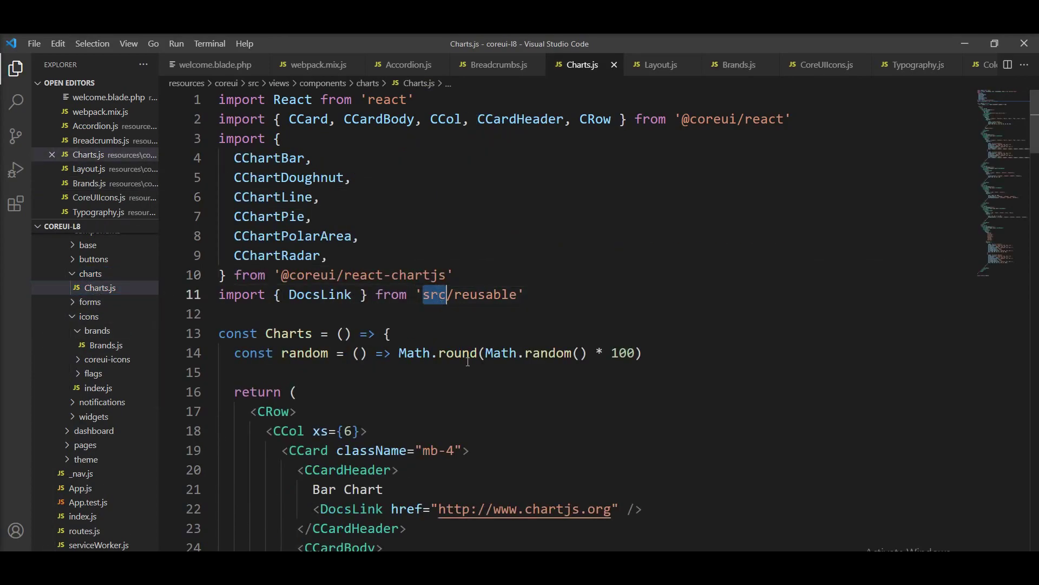
{"action": "double_click", "coordinate": [307, 297]}
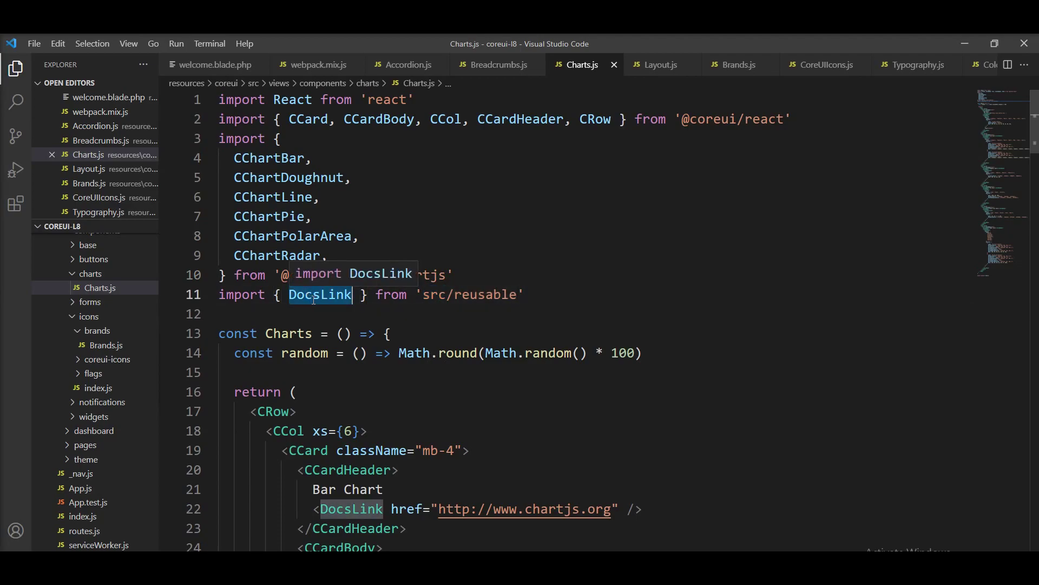
{"action": "left_click_drag", "start_coordinate": [423, 299], "coordinate": [520, 297]}
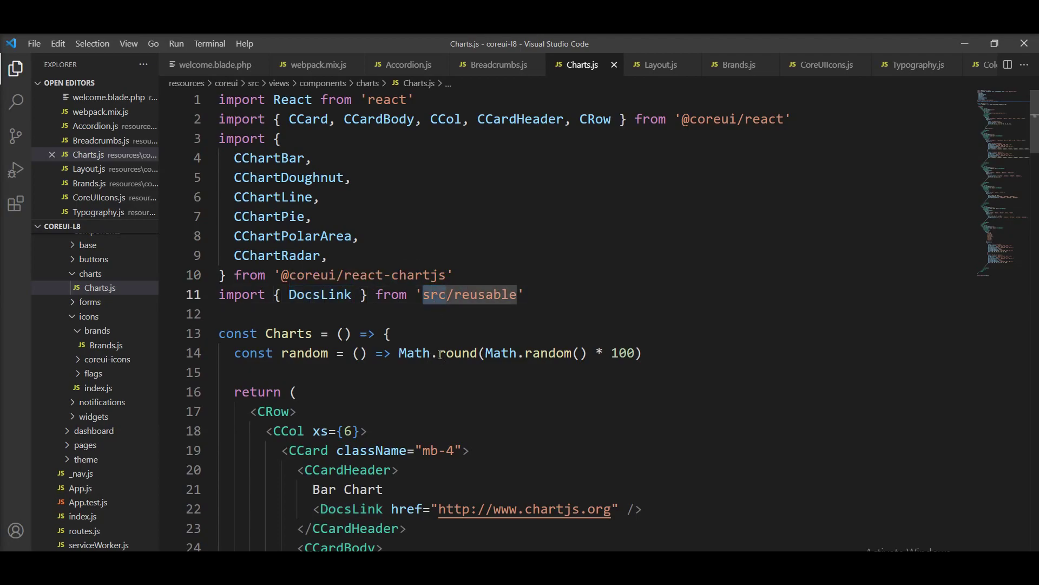
{"action": "left_click", "coordinate": [435, 297]}
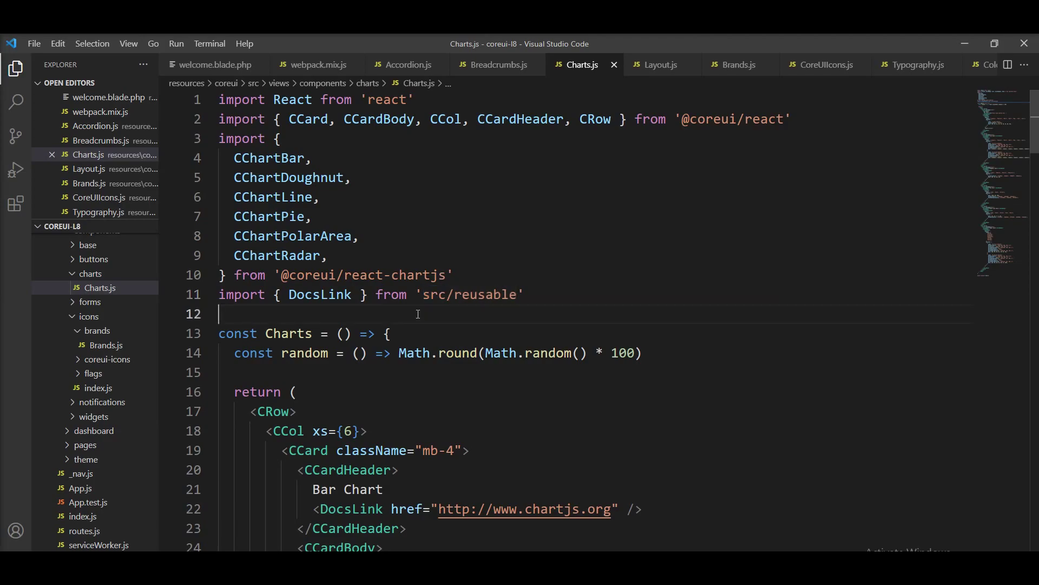
{"action": "double_click", "coordinate": [435, 296]}
{"action": "type", "text": ".."}
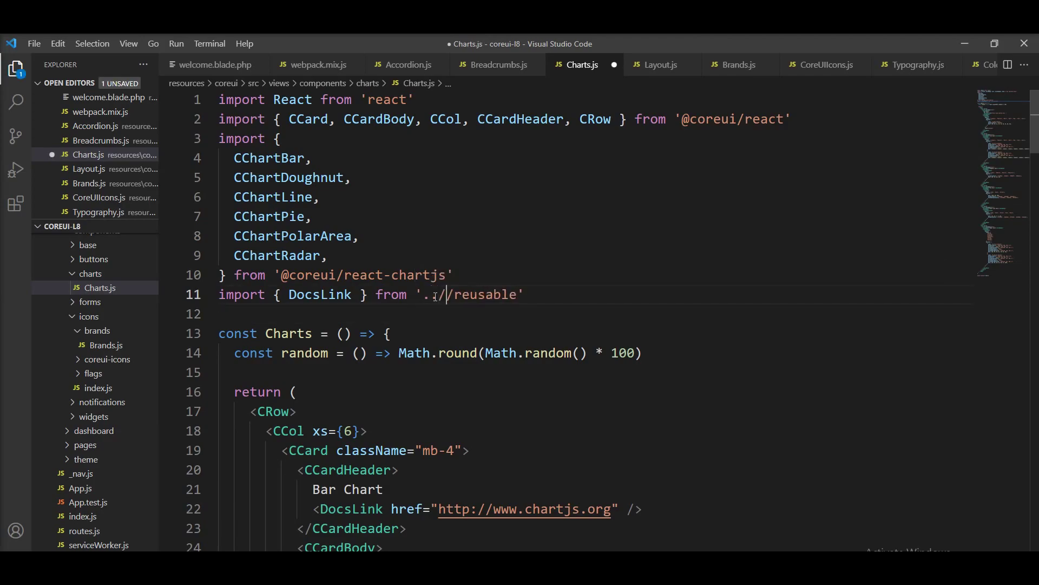
{"action": "type", "text": "/../"}
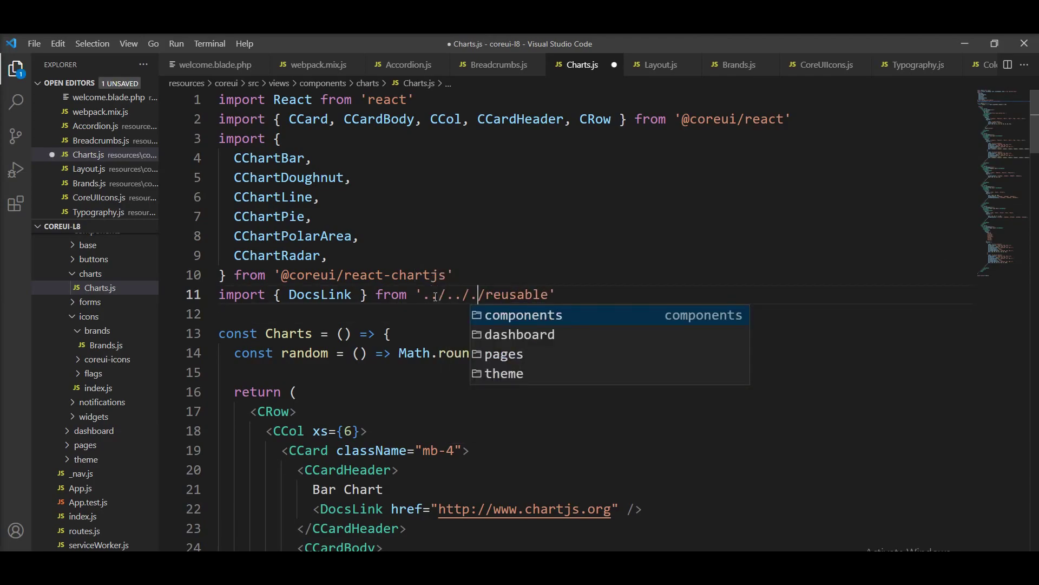
{"action": "type", "text": ".."}
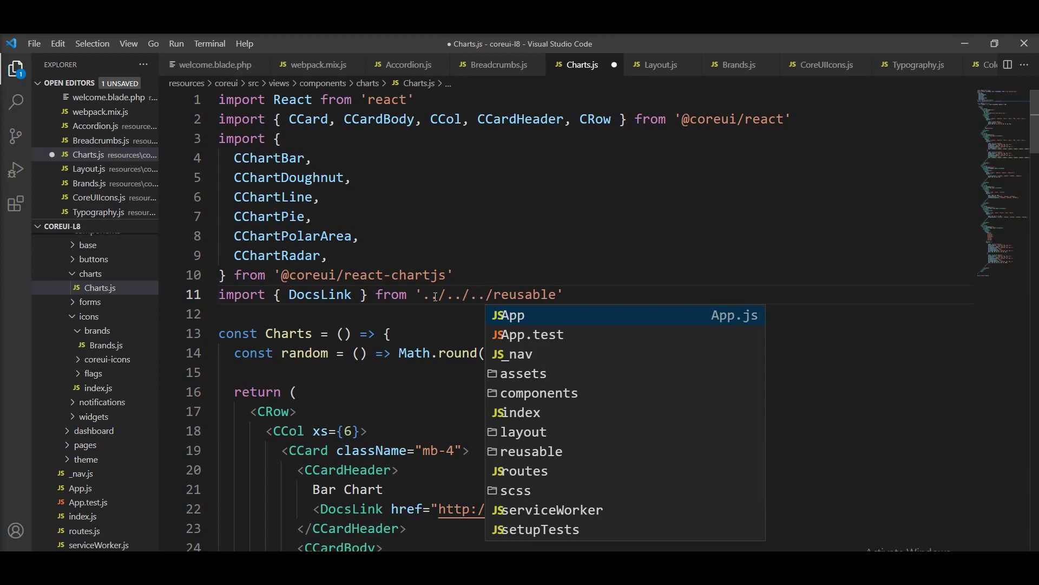
{"action": "left_click", "coordinate": [465, 211]}
{"action": "key", "text": "ctrl+s"}
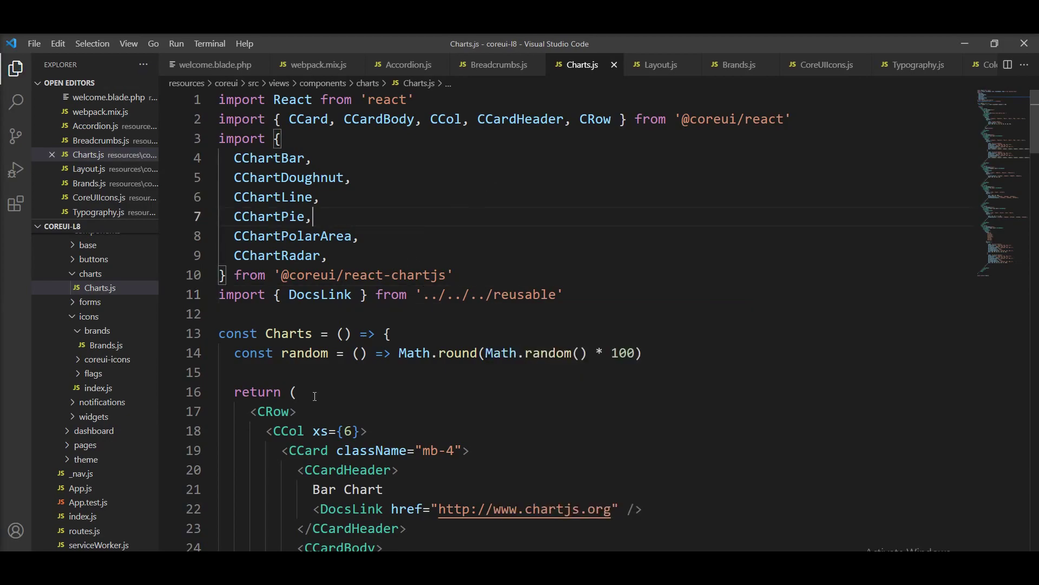
{"action": "key", "text": "alt+Tab"}
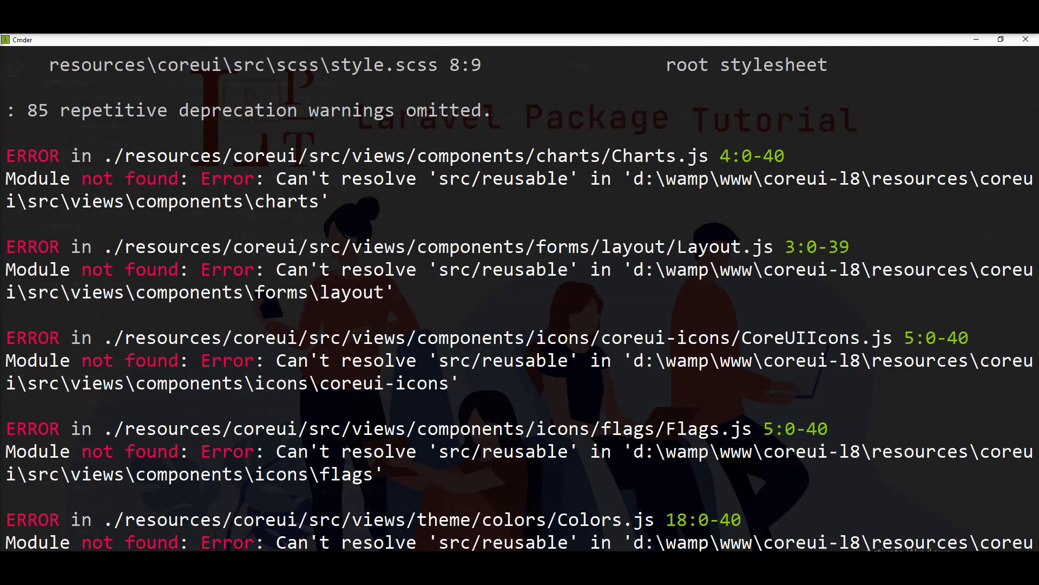
{"action": "key", "text": "alt+Tab"}
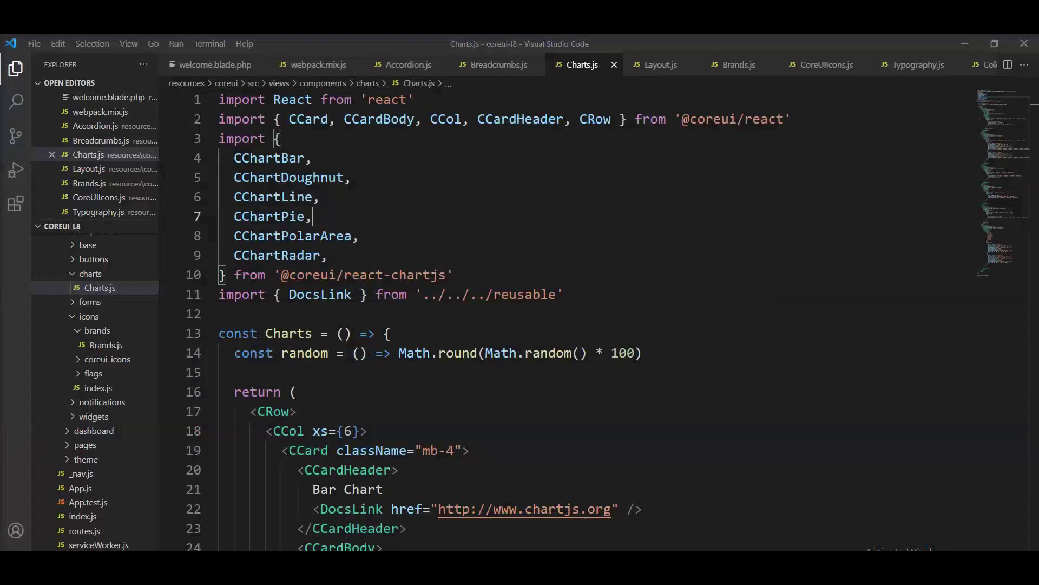
Point Layout.js's Example import to '../../../../reusable', save it, and recheck the build in Cmder
{"action": "left_click", "coordinate": [82, 305]}
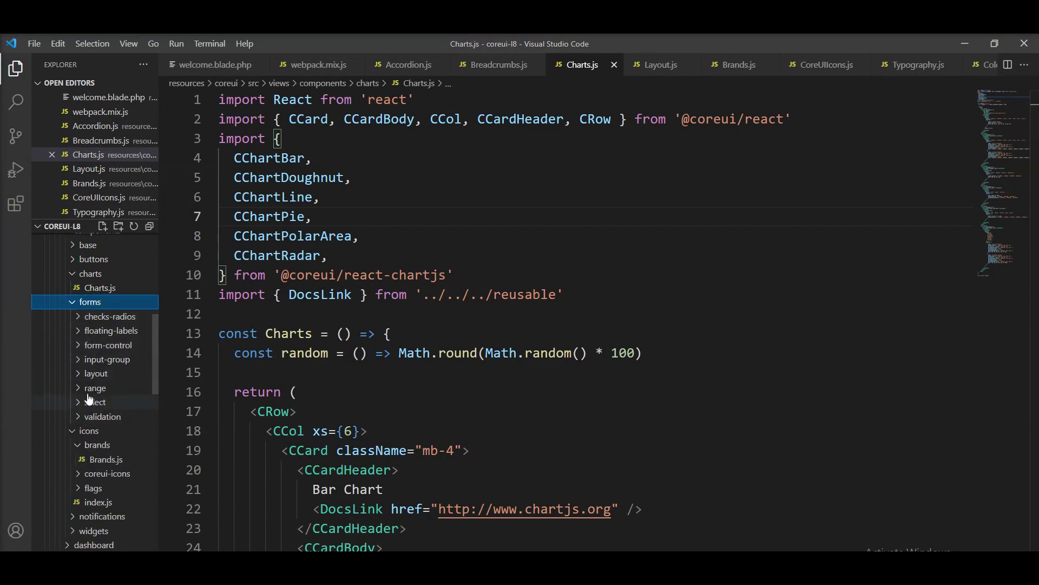
{"action": "left_click", "coordinate": [107, 388]}
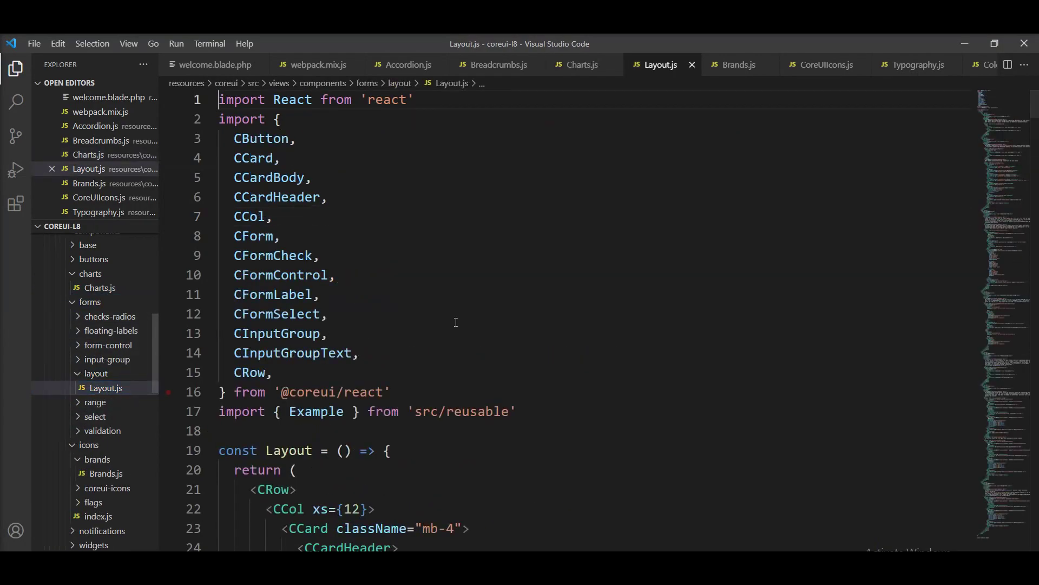
{"action": "double_click", "coordinate": [424, 414]}
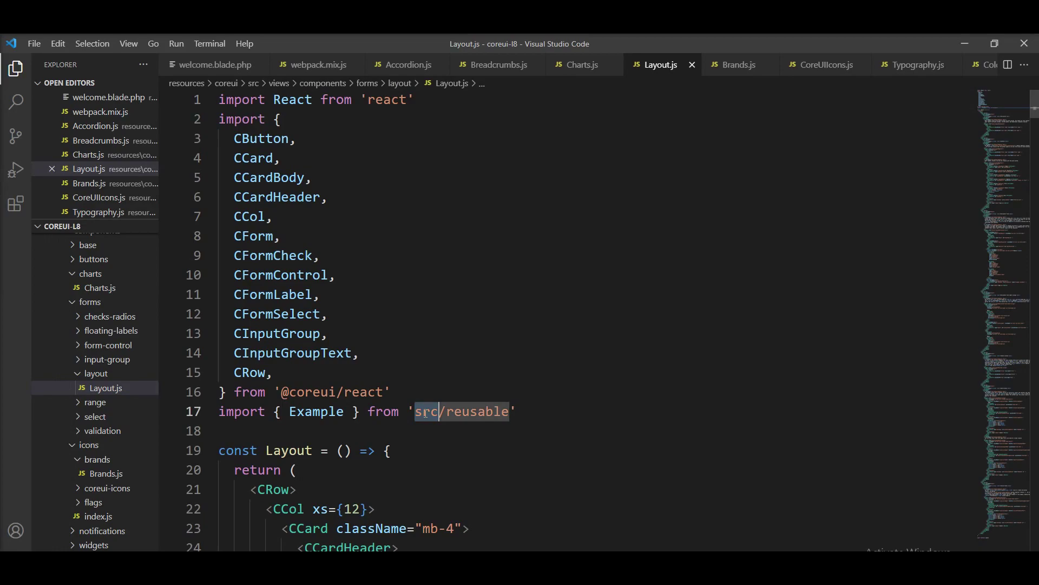
{"action": "type", "text": "./."}
{"action": "type", "text": "./.."}
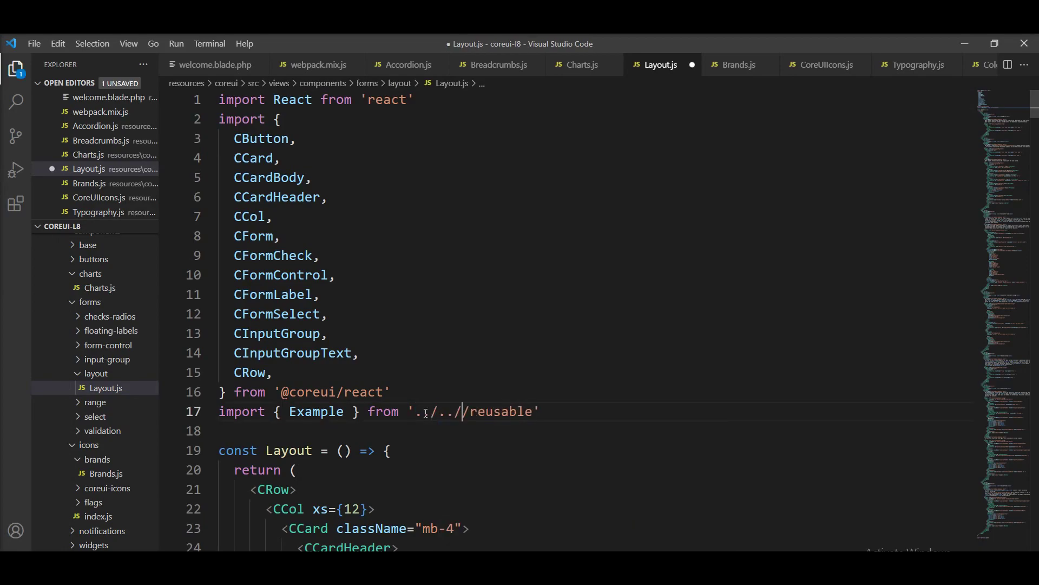
{"action": "type", "text": "../"}
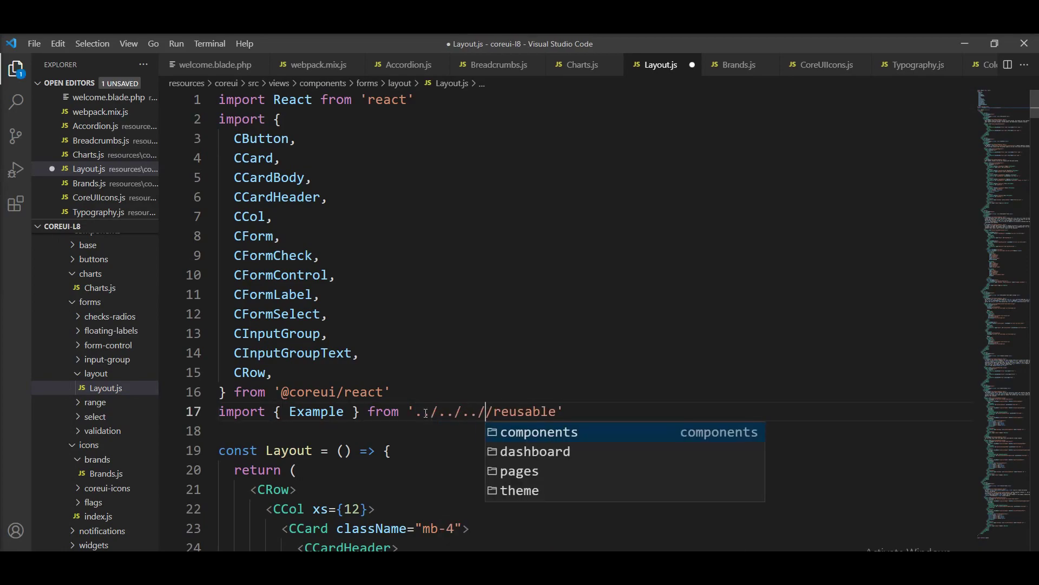
{"action": "key", "text": "Escape"}
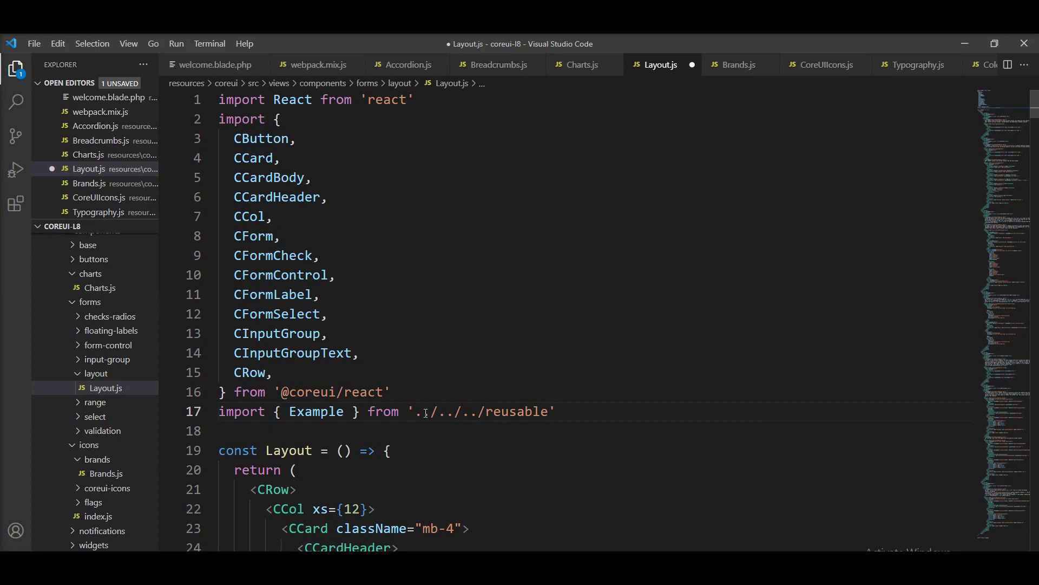
{"action": "type", "text": "/."}
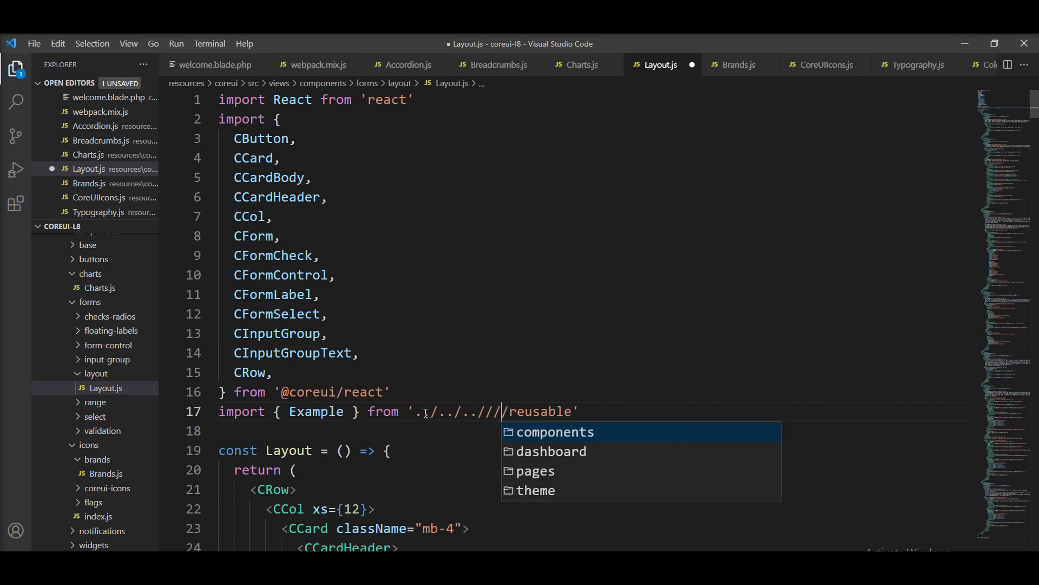
{"action": "key", "text": "Escape"}
{"action": "type", "text": ".."}
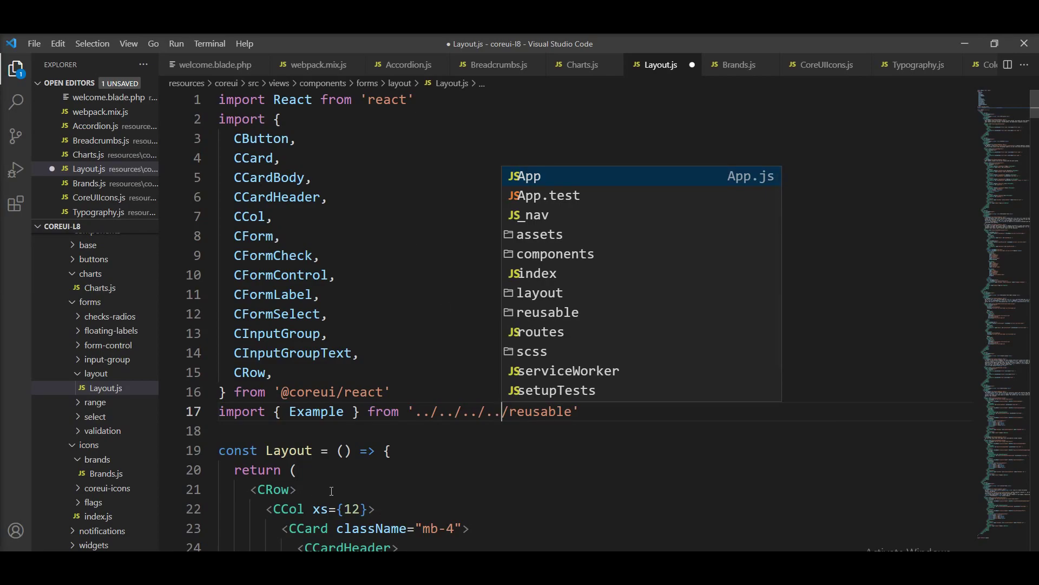
{"action": "left_click", "coordinate": [410, 447]}
{"action": "key", "text": "ctrl+s"}
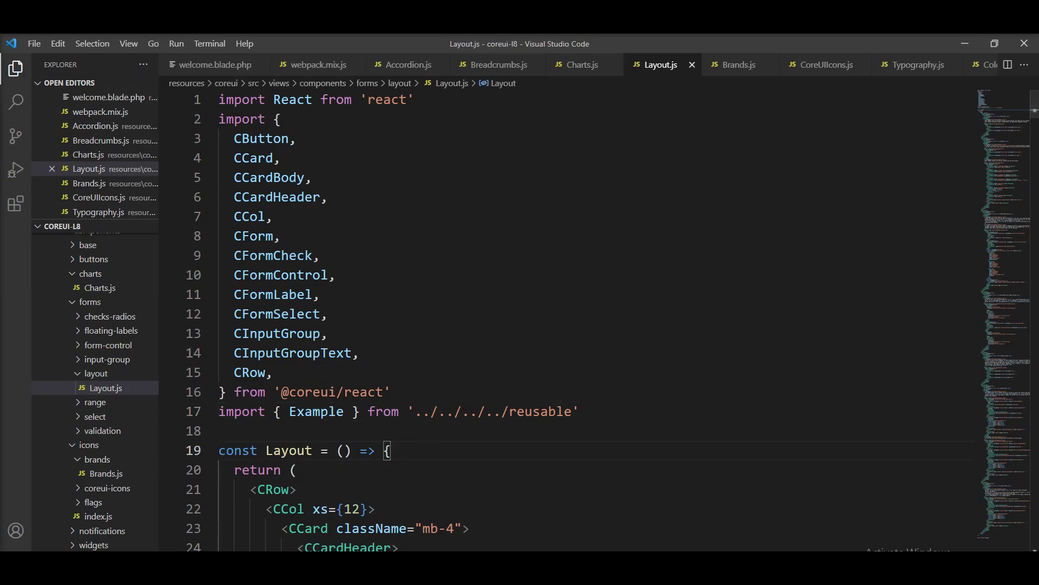
{"action": "key", "text": "alt+Tab"}
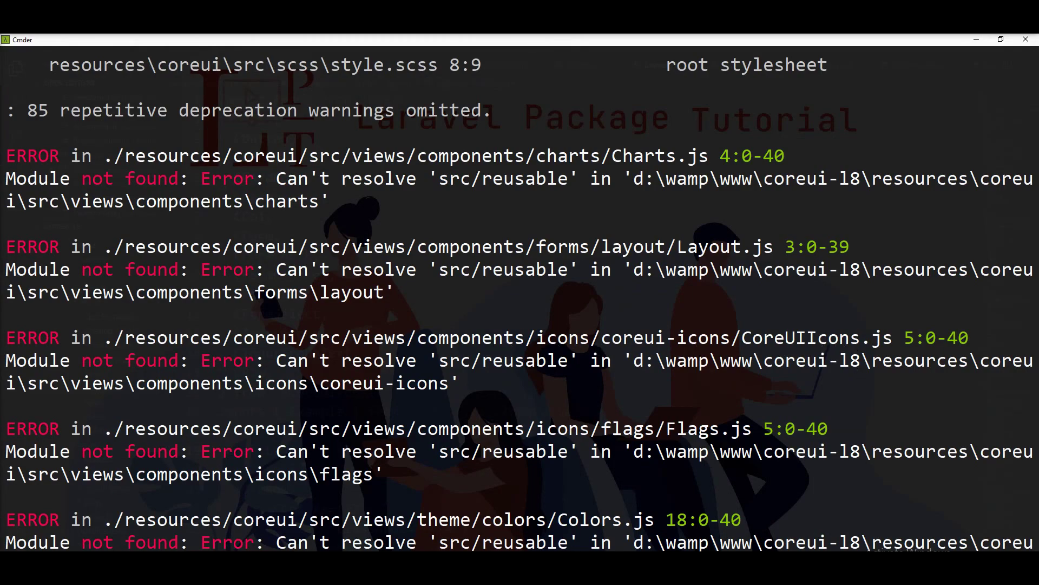
Point CoreUIIcons.js's DocsLink import to '../../../../reusable' and save the file
{"action": "left_click", "coordinate": [573, 569]}
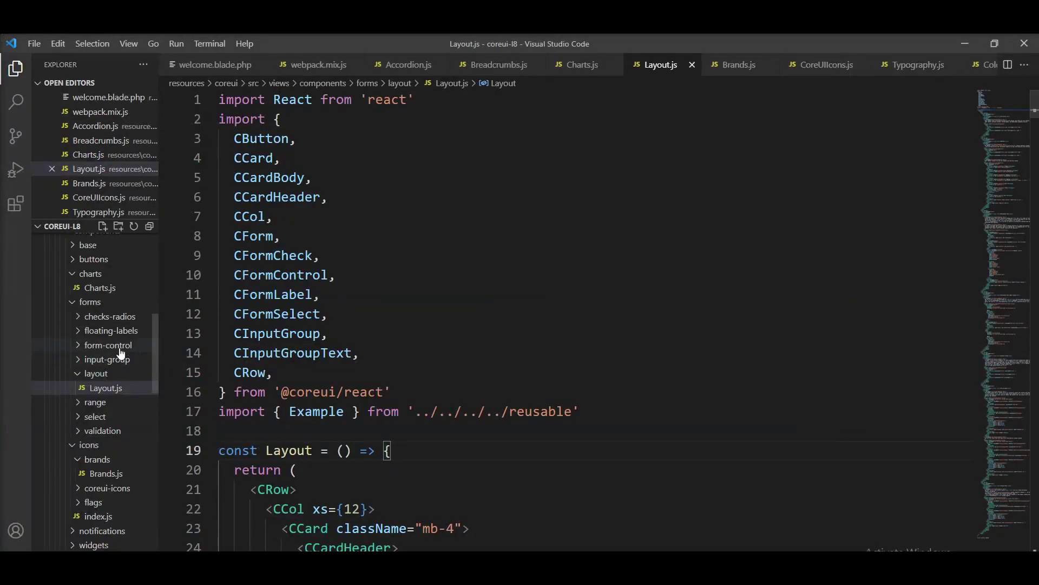
{"action": "left_click", "coordinate": [73, 301]}
{"action": "left_click", "coordinate": [77, 474]}
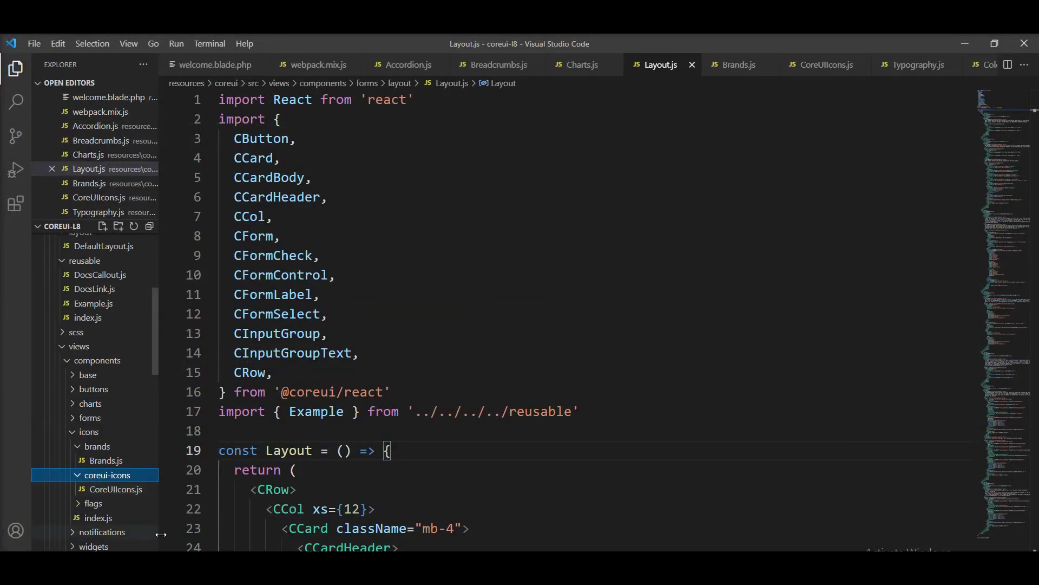
{"action": "left_click", "coordinate": [116, 490]}
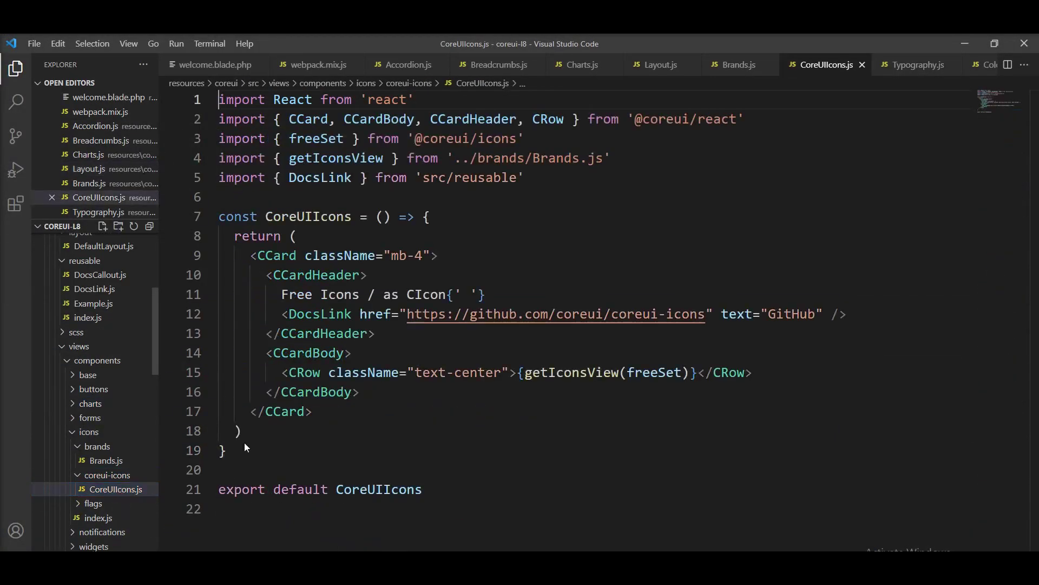
{"action": "double_click", "coordinate": [430, 177]}
{"action": "type", "text": "../"}
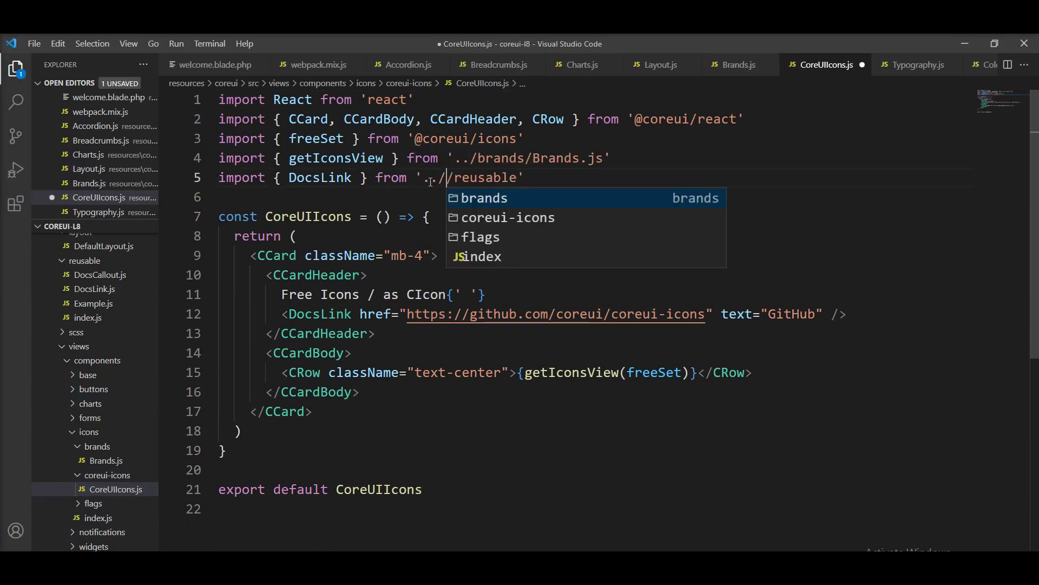
{"action": "type", "text": "../"}
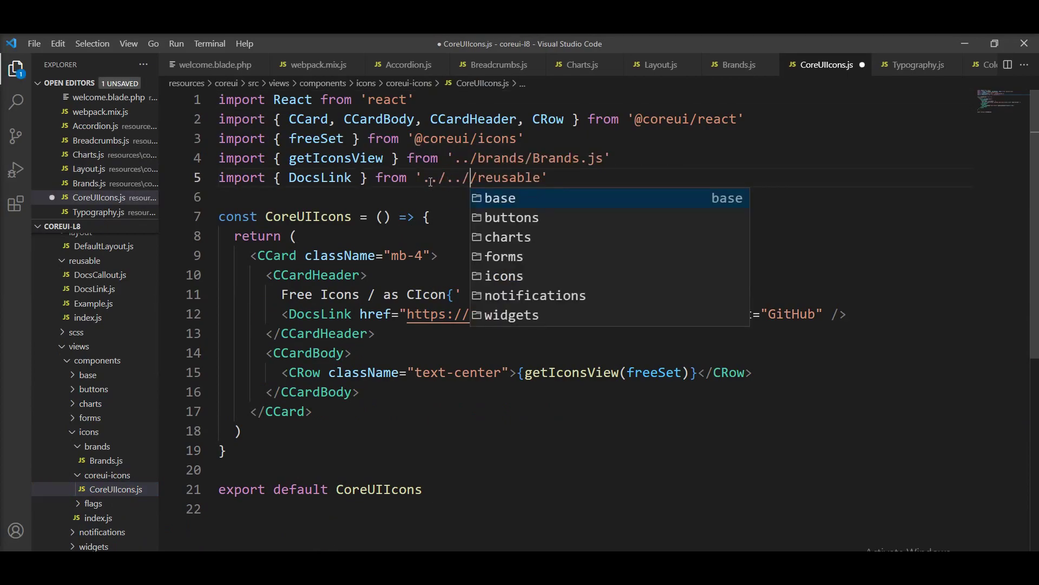
{"action": "type", "text": "../.."}
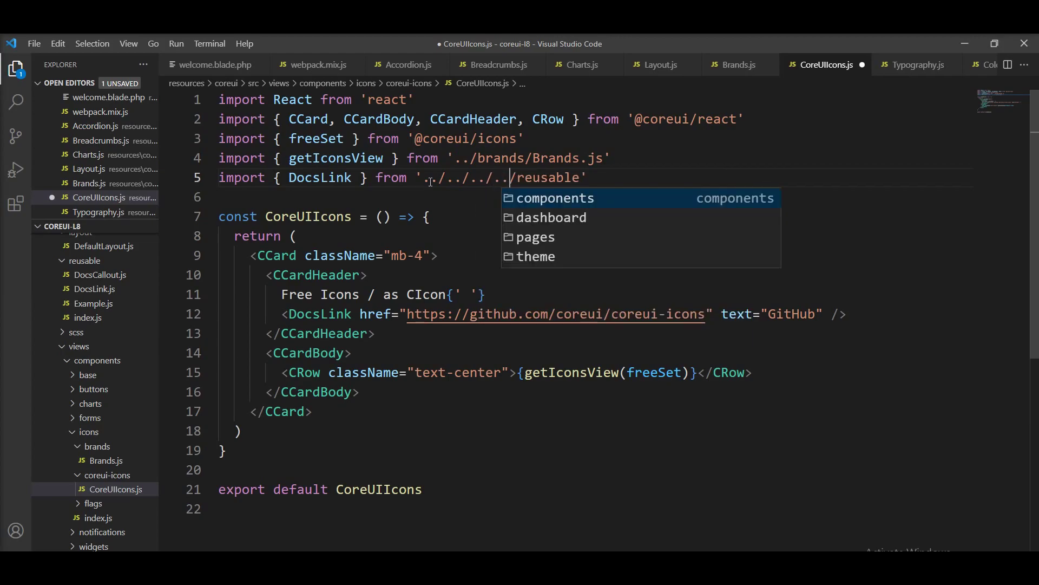
{"action": "type", "text": "/"}
{"action": "key", "text": "Escape"}
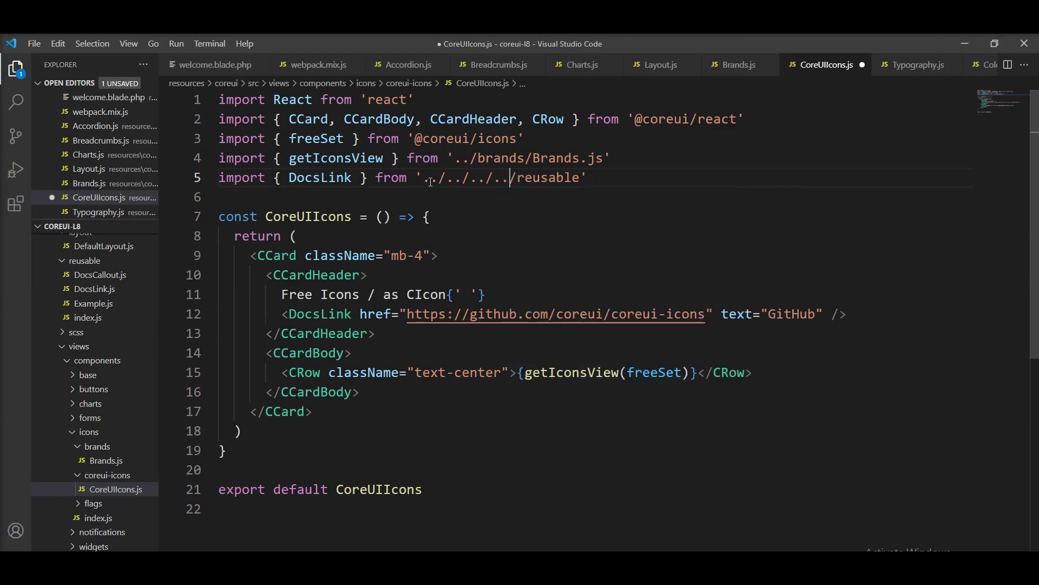
{"action": "key", "text": "ctrl+s"}
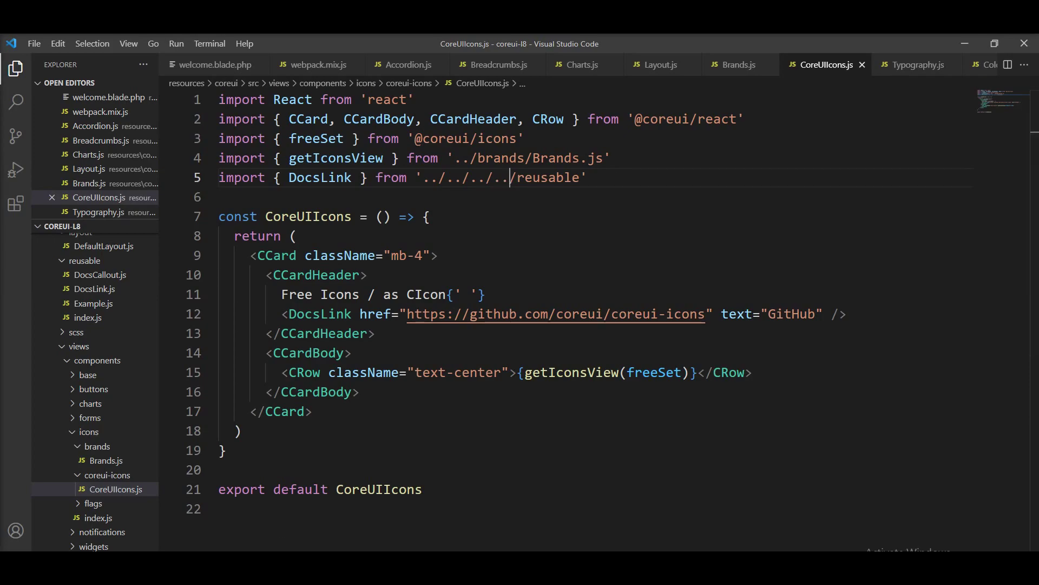
Review the remaining 'src/reusable' errors in Cmder and return to the editor
{"action": "key", "text": "alt+Tab"}
{"action": "scroll", "coordinate": [589, 383], "scroll_direction": "down", "scroll_amount": 2}
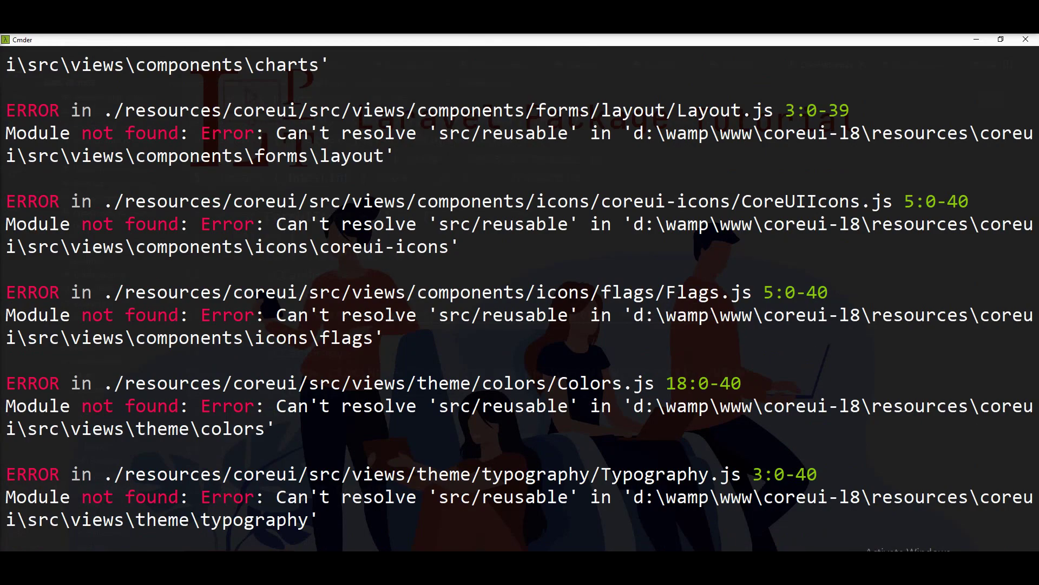
{"action": "key", "text": "alt+Tab"}
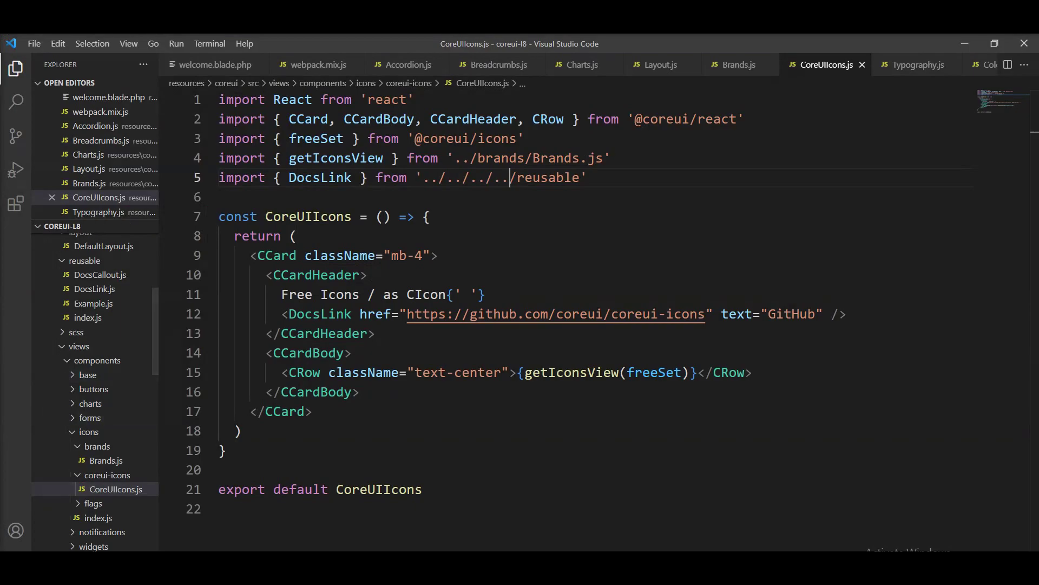
{"action": "key", "text": "alt+Tab"}
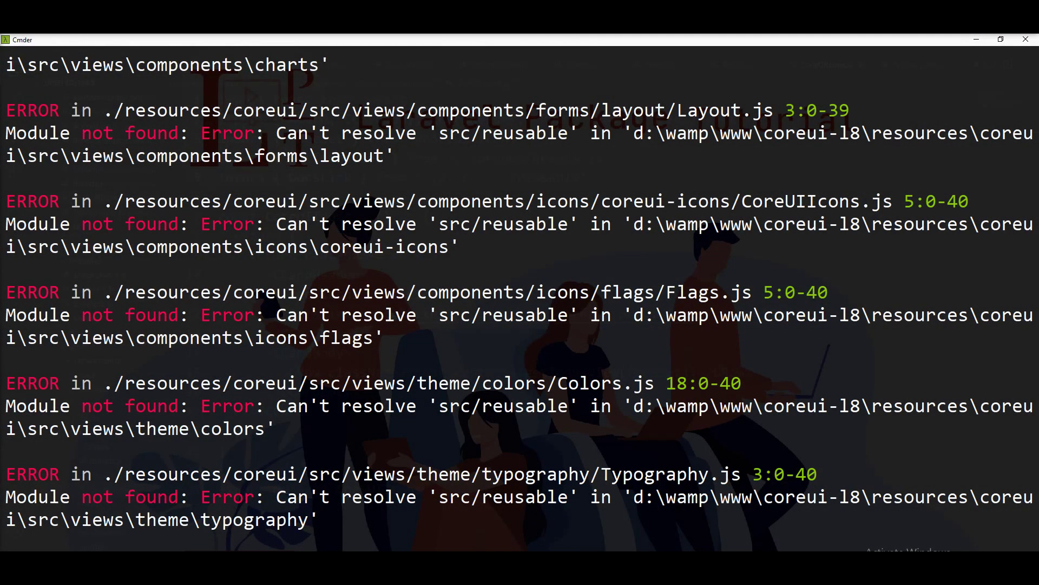
{"action": "key", "text": "alt+Tab"}
{"action": "scroll", "coordinate": [90, 422], "scroll_direction": "down", "scroll_amount": 1}
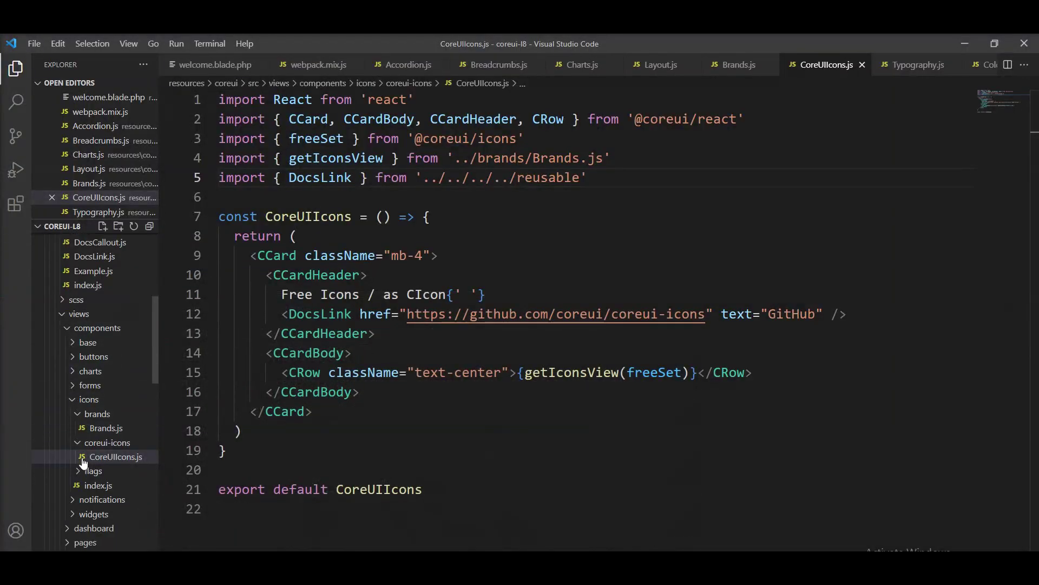
Point Flags.js's DocsLink import to '../../../../reusable' and save the file
{"action": "left_click", "coordinate": [90, 471]}
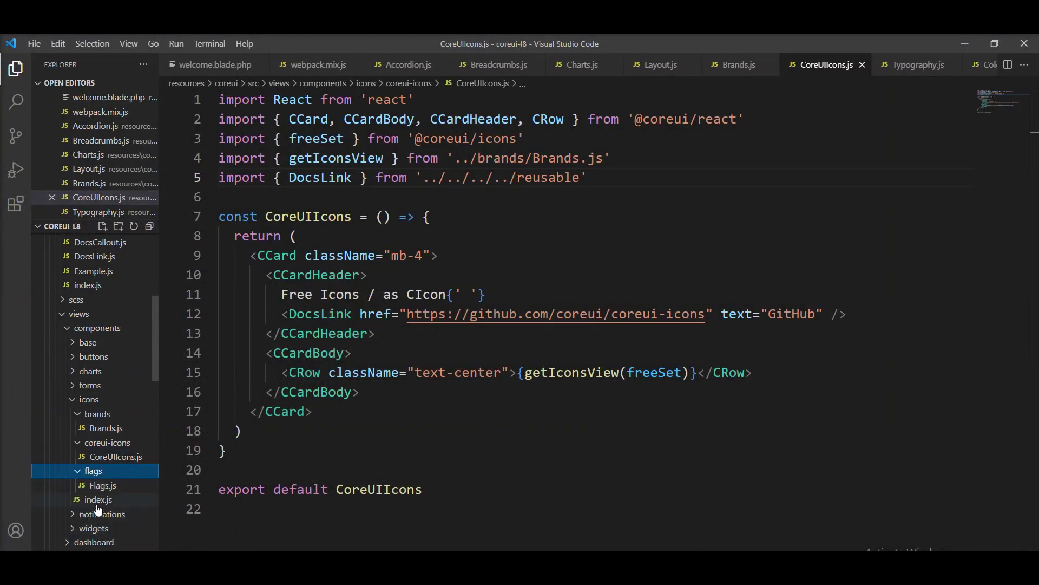
{"action": "left_click", "coordinate": [101, 486]}
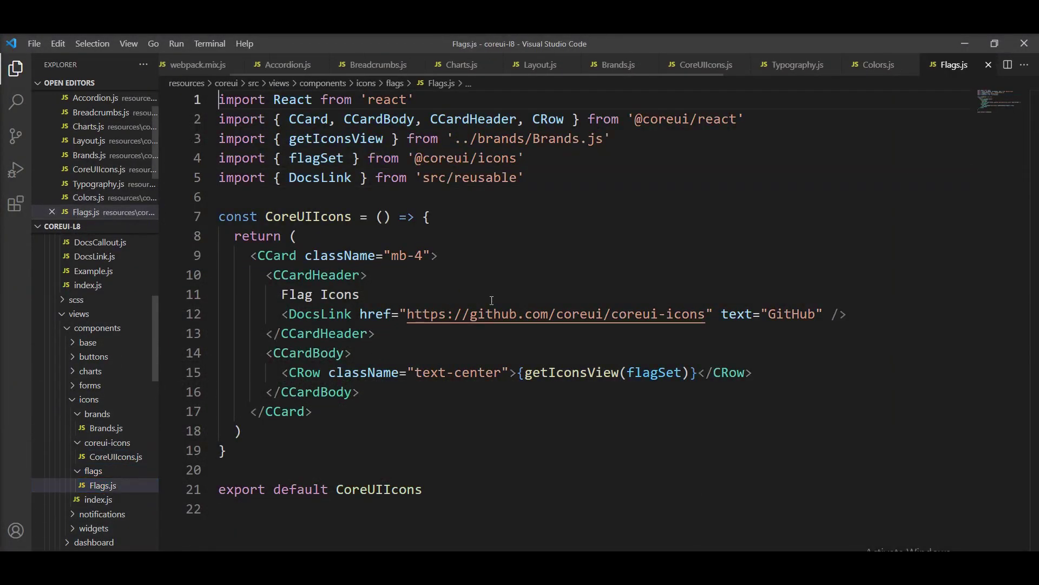
{"action": "double_click", "coordinate": [437, 178]}
{"action": "type", "text": ".."}
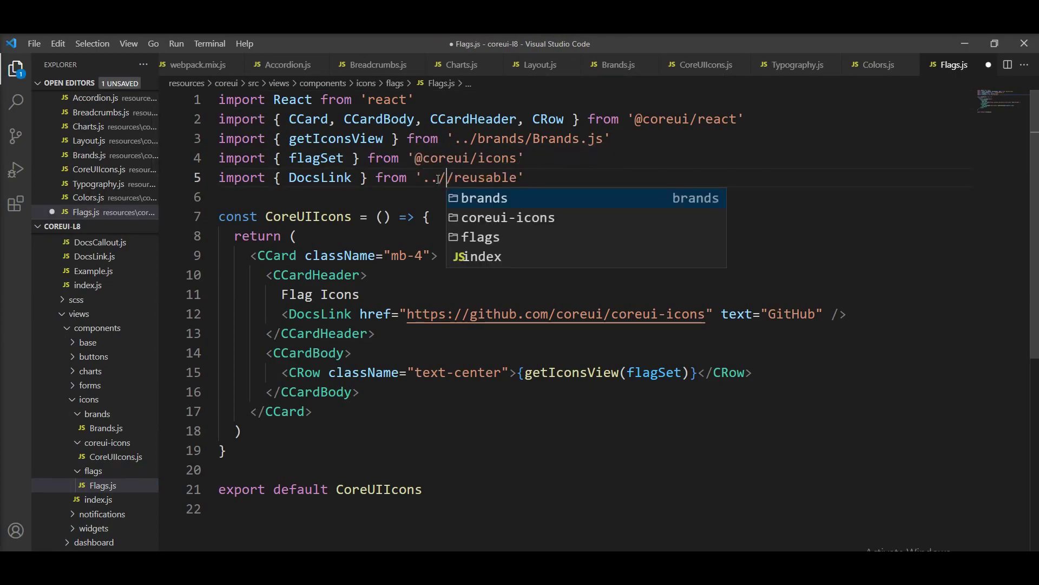
{"action": "type", "text": "/.."}
{"action": "type", "text": "/.."}
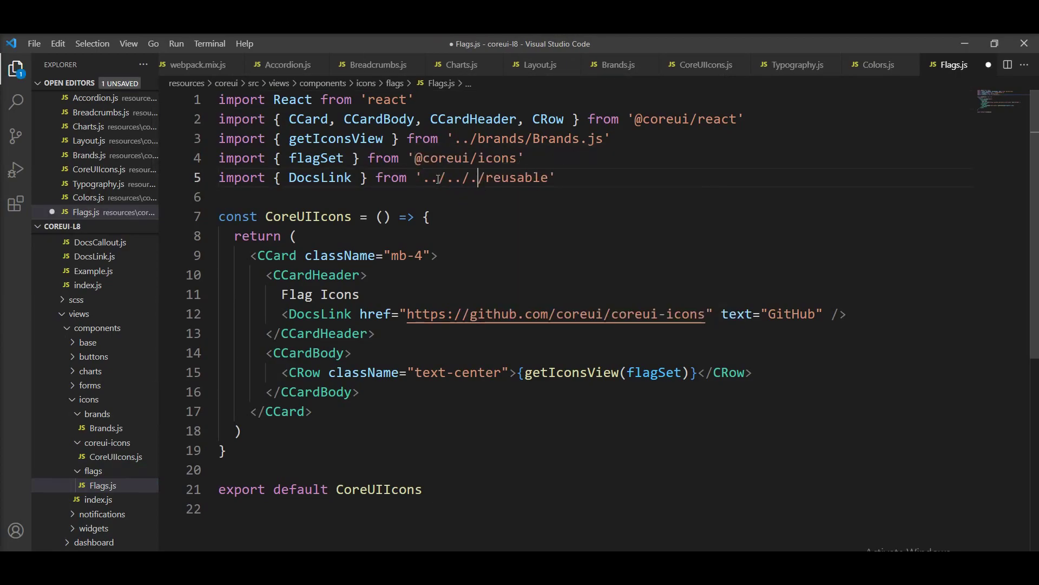
{"action": "type", "text": "/."}
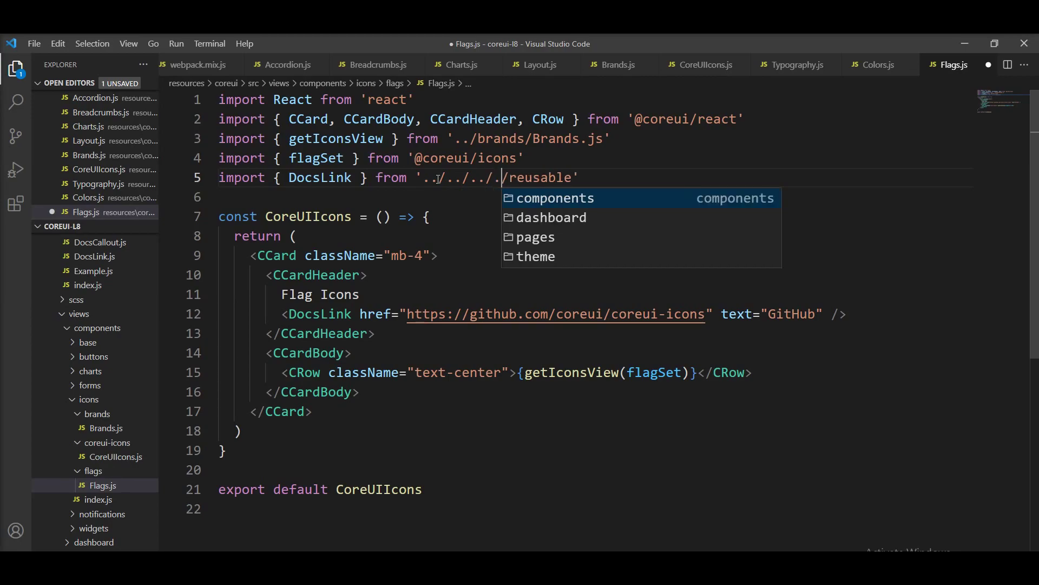
{"action": "type", "text": "."}
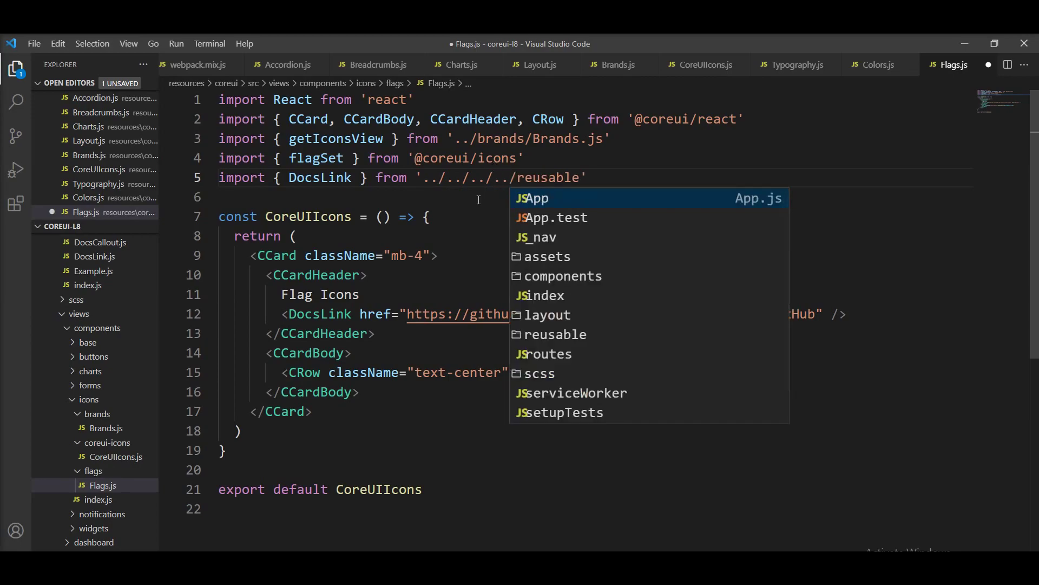
{"action": "left_click", "coordinate": [470, 220]}
{"action": "key", "text": "ctrl+s"}
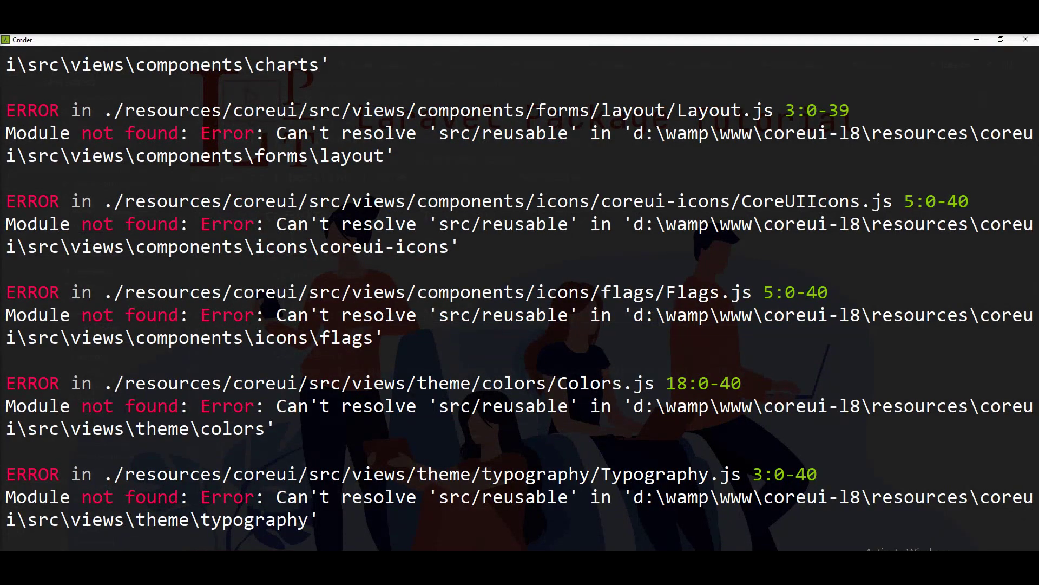
{"action": "scroll", "coordinate": [636, 430], "scroll_direction": "down", "scroll_amount": 2}
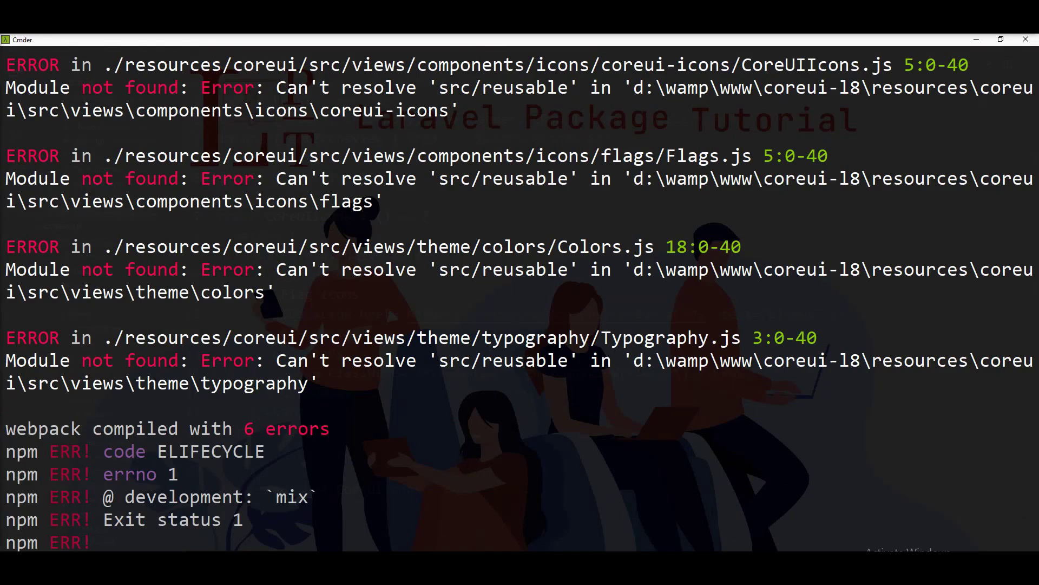
{"action": "scroll", "coordinate": [104, 431], "scroll_direction": "down", "scroll_amount": 2}
{"action": "scroll", "coordinate": [93, 383], "scroll_direction": "down", "scroll_amount": 1}
{"action": "scroll", "coordinate": [69, 325], "scroll_direction": "up", "scroll_amount": 2}
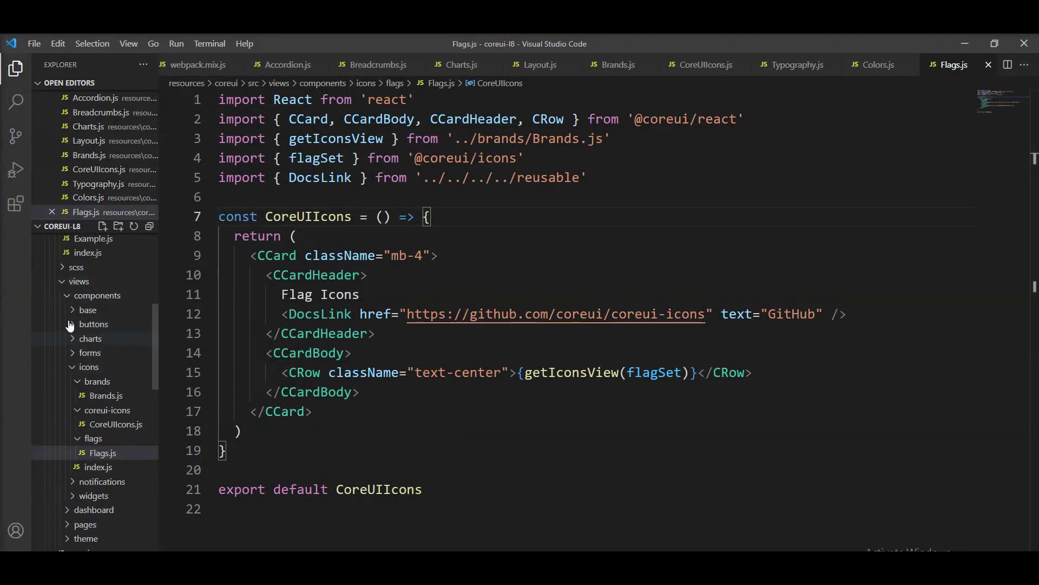
In theme > colors, change Colors.js's DocsLink import from 'src/reusable' to '../../../reusable'
{"action": "left_click", "coordinate": [73, 367]}
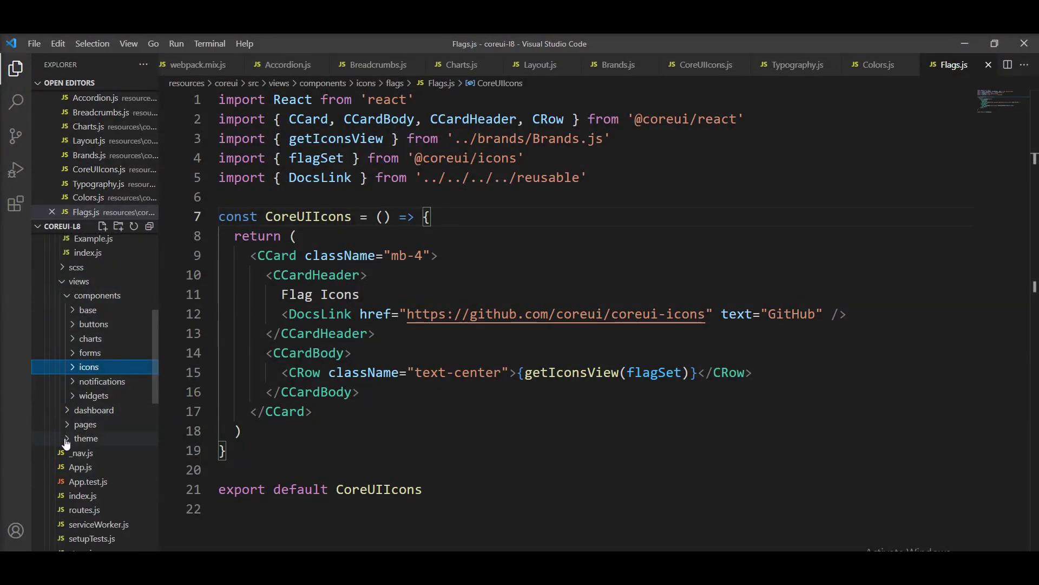
{"action": "left_click", "coordinate": [67, 438]}
{"action": "left_click", "coordinate": [82, 453]}
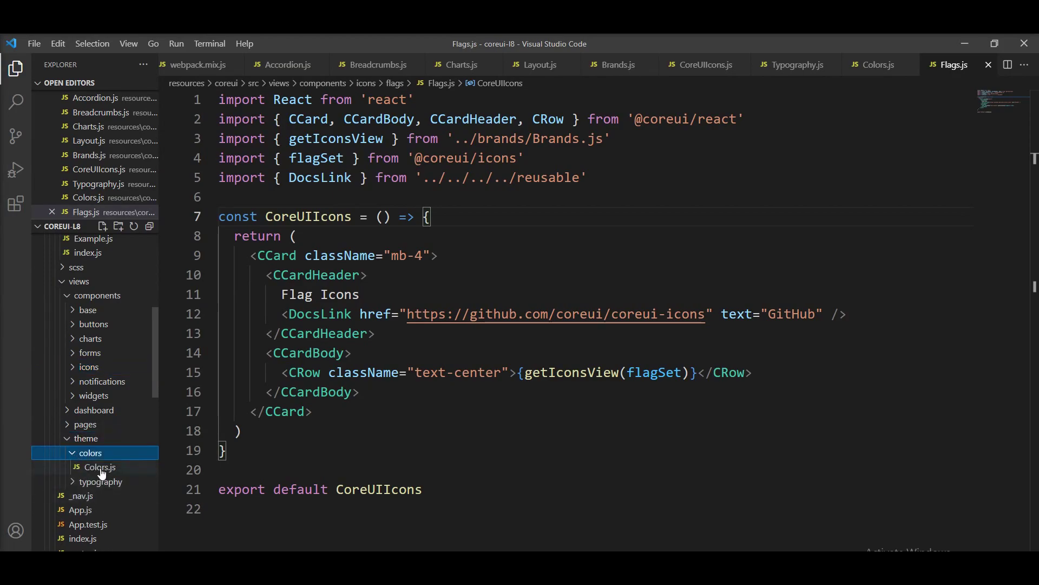
{"action": "left_click", "coordinate": [99, 468]}
{"action": "double_click", "coordinate": [439, 199]}
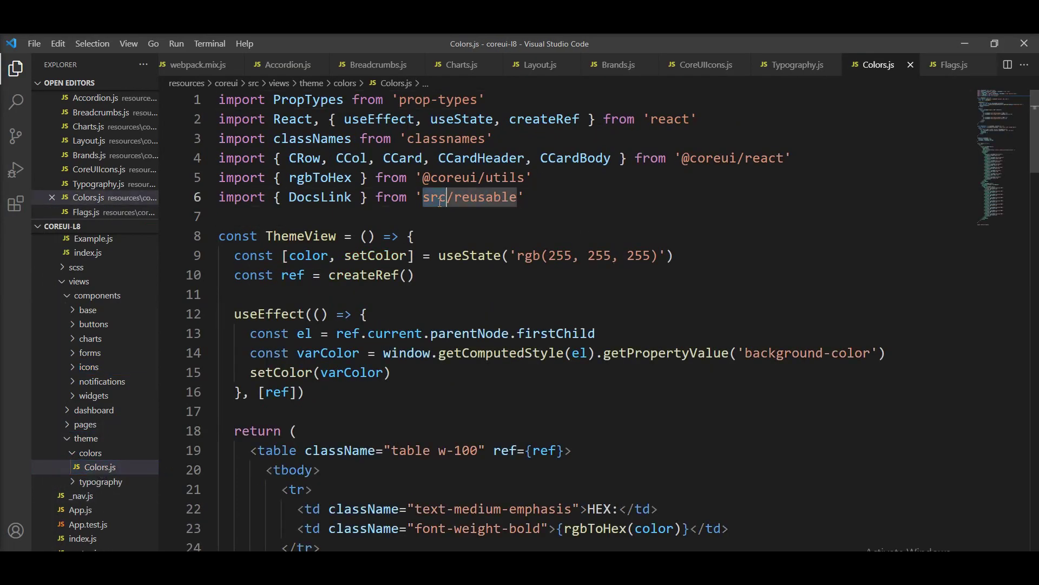
{"action": "type", "text": "../..."}
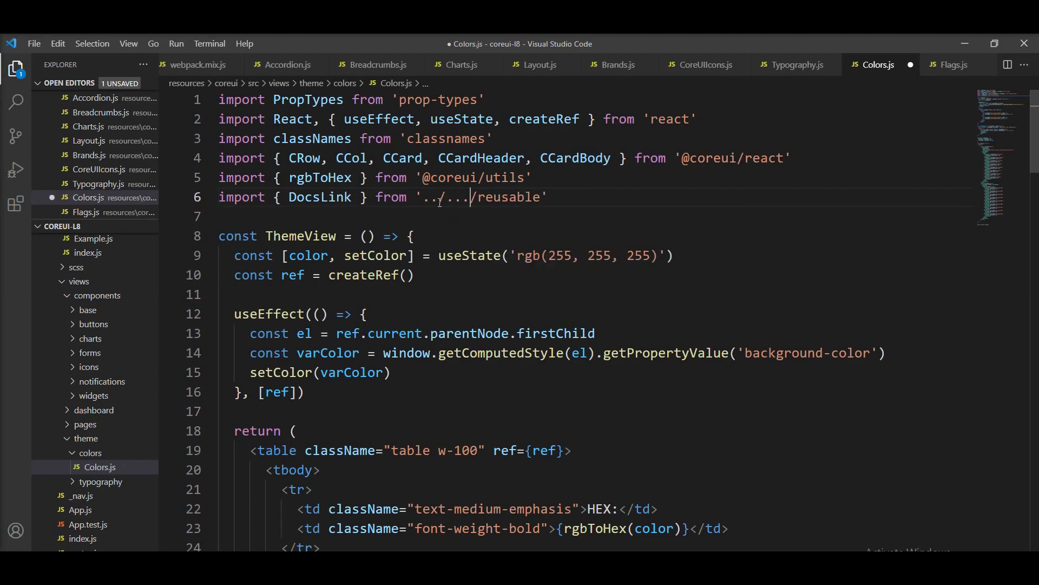
{"action": "key", "text": "BackSpace"}
{"action": "type", "text": "/"}
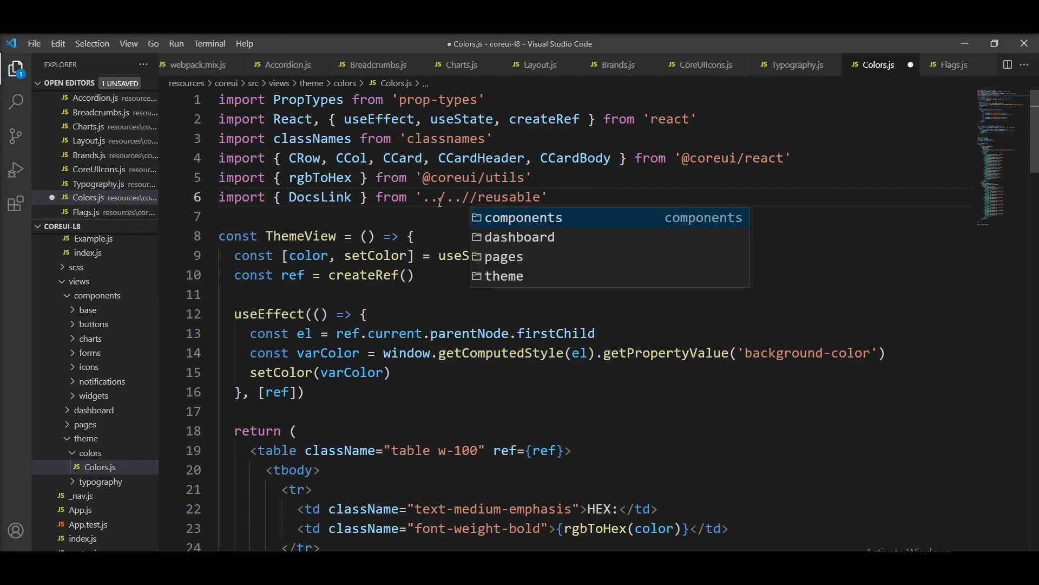
{"action": "type", "text": "../.."}
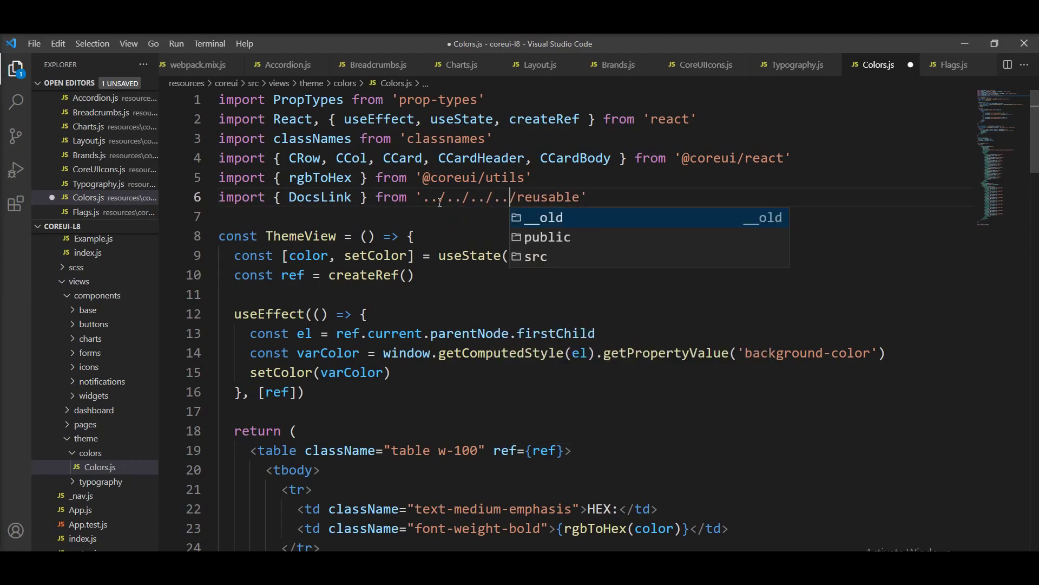
{"action": "key", "text": "BackSpace"}
{"action": "key", "text": "BackSpace"}
{"action": "key", "text": "BackSpace"}
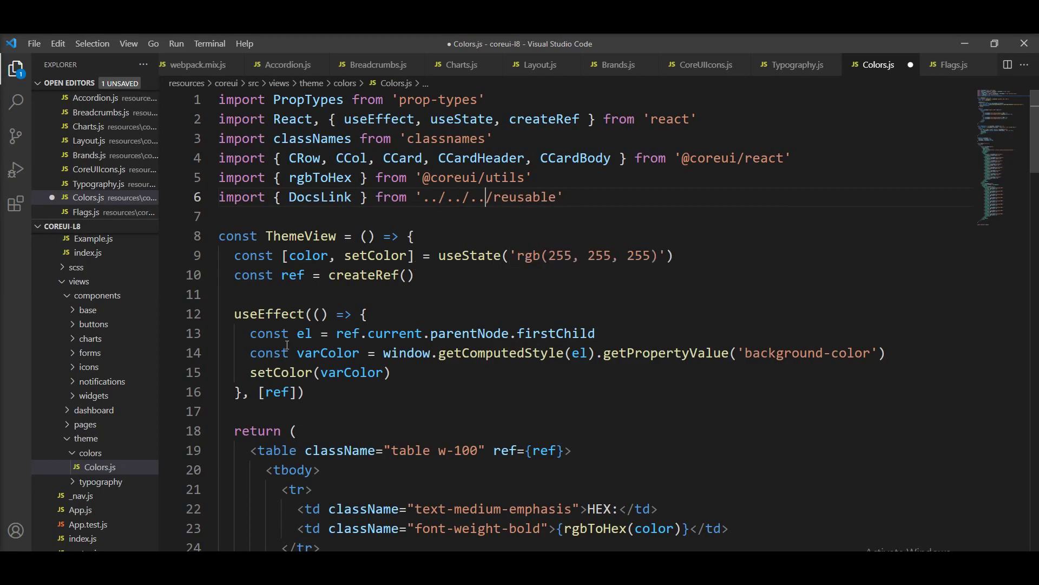
In theme > typography, point Typography.js's DocsLink import to '../../../reusable' and save all edited files
{"action": "left_click", "coordinate": [98, 482]}
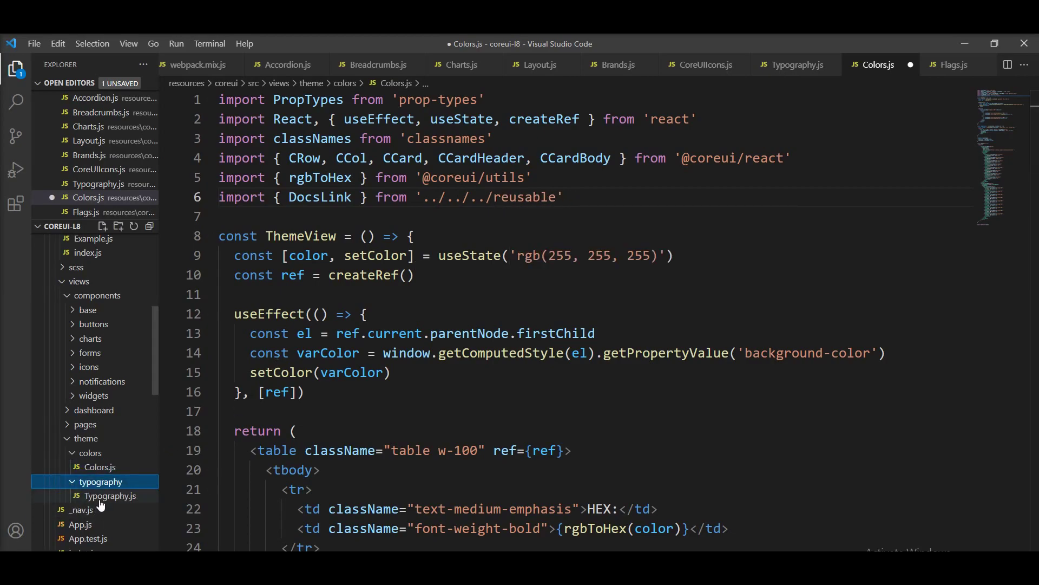
{"action": "left_click", "coordinate": [109, 495]}
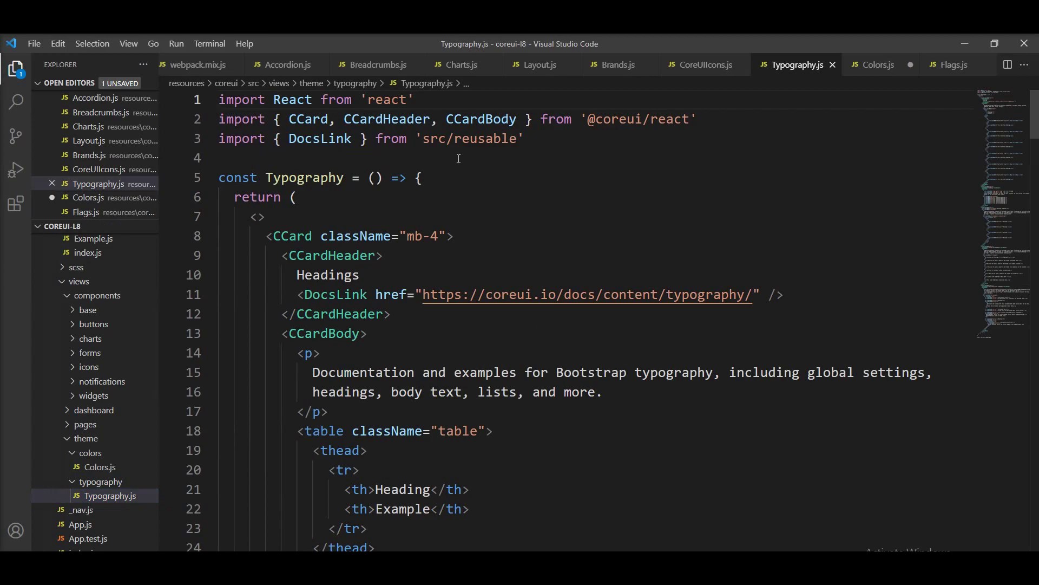
{"action": "double_click", "coordinate": [440, 140]}
{"action": "key", "text": "shift+alt+Right"}
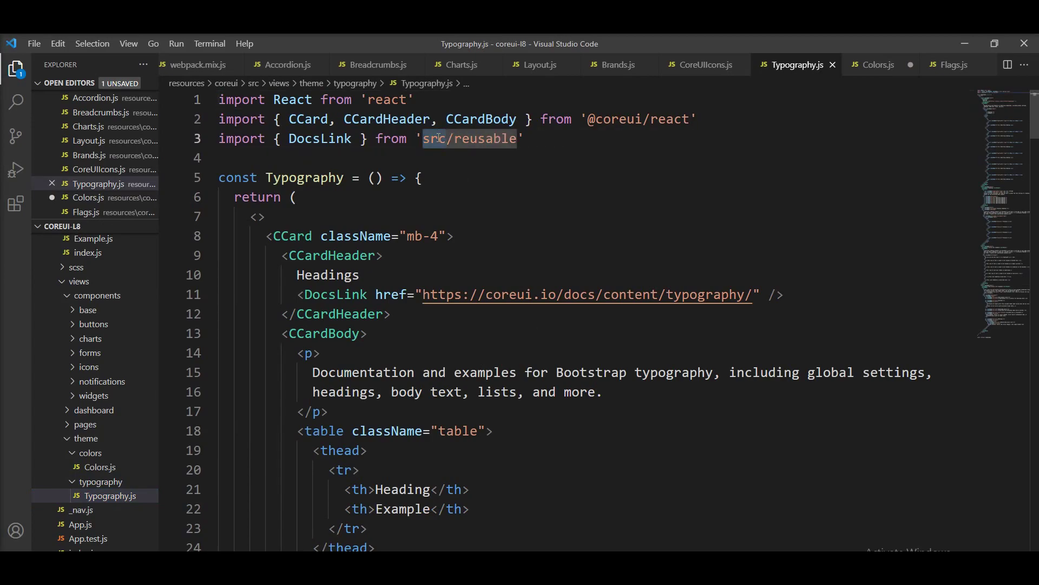
{"action": "type", "text": "../../."}
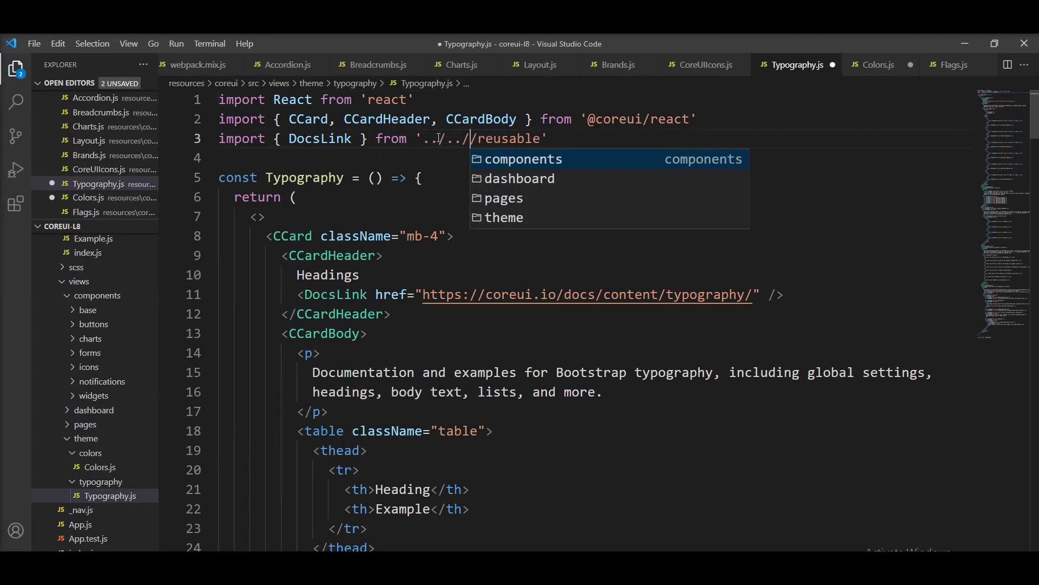
{"action": "type", "text": "./"}
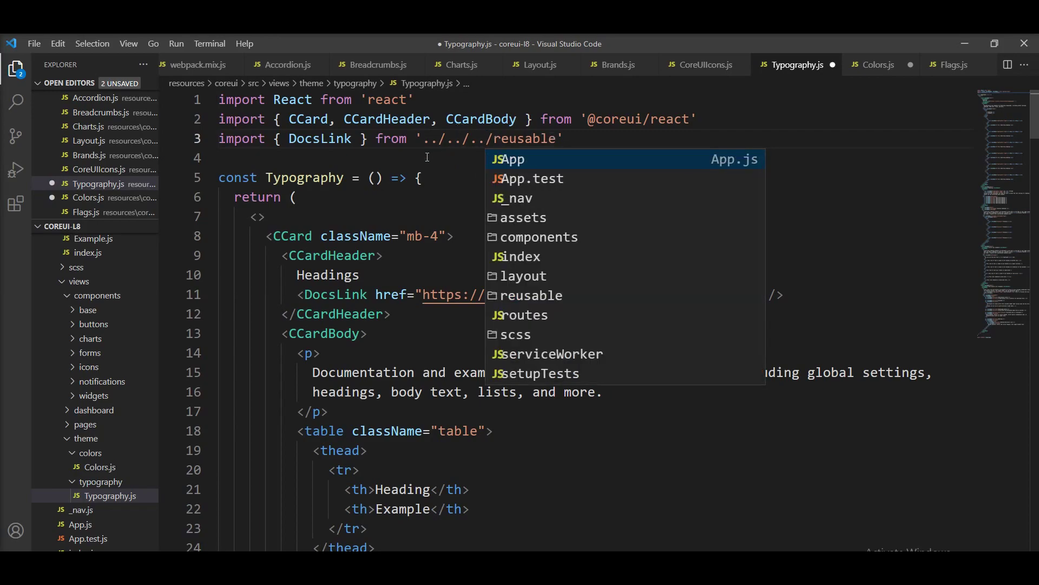
{"action": "left_click", "coordinate": [427, 157]}
{"action": "key", "text": "ctrl+s"}
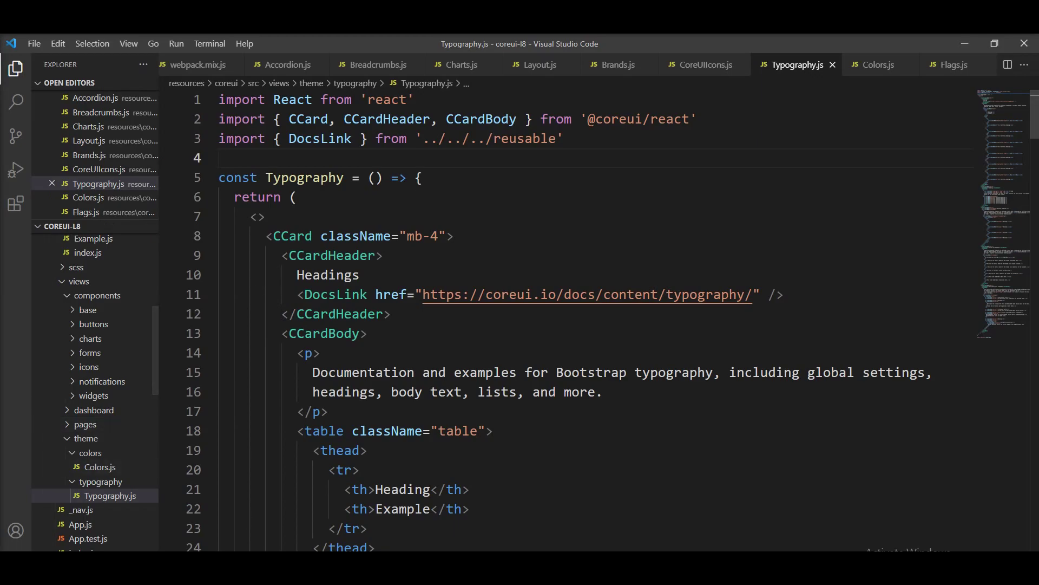
{"action": "key", "text": "alt+Tab"}
Clear the terminal and rerun npm run dev so webpack compiles successfully
{"action": "key", "text": "Return"}
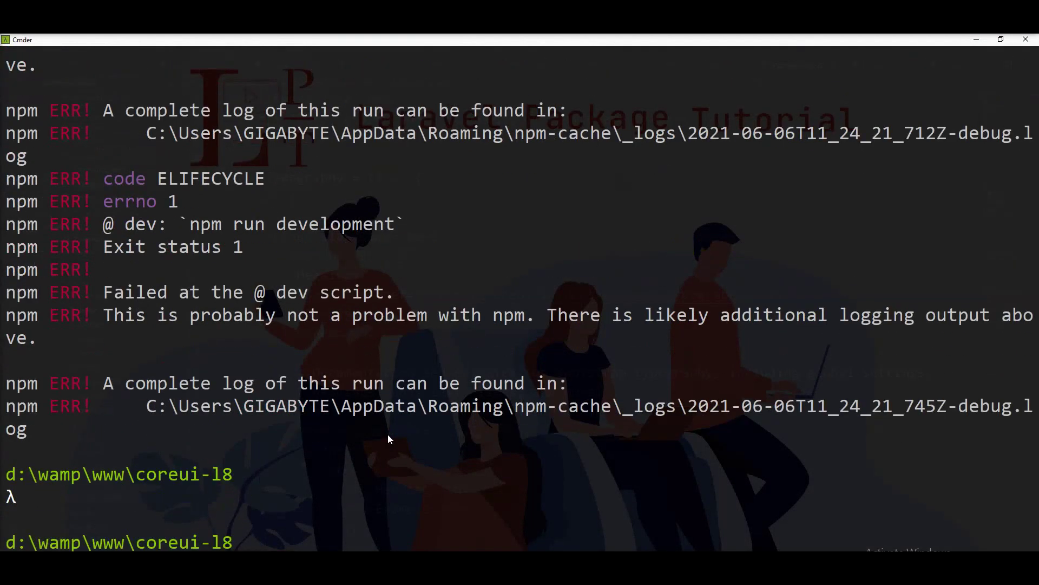
{"action": "key", "text": "Return"}
{"action": "type", "text": "clear"}
{"action": "key", "text": "Return"}
{"action": "key", "text": "Up"}
{"action": "key", "text": "Up"}
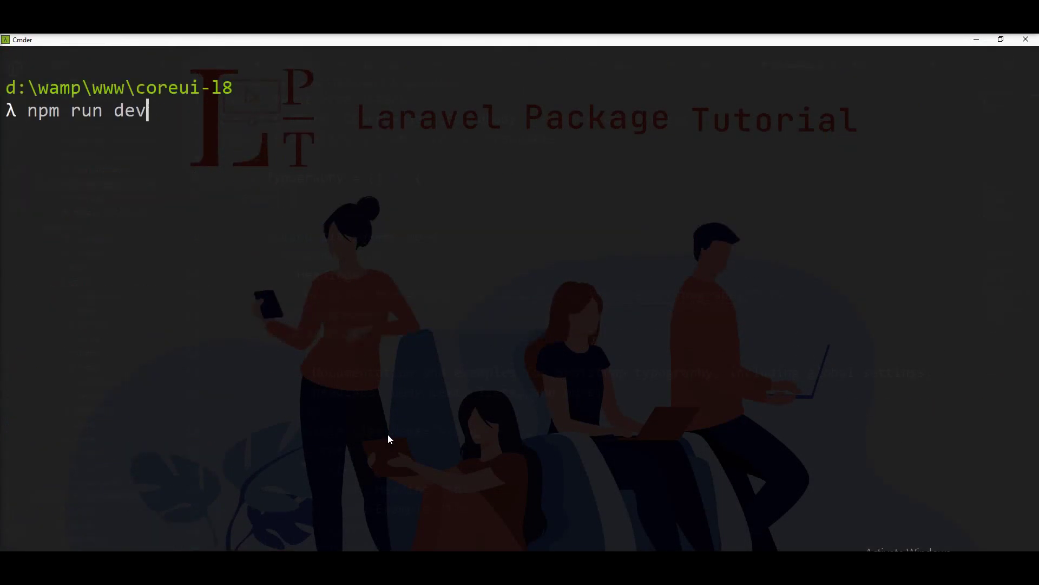
{"action": "key", "text": "Return"}
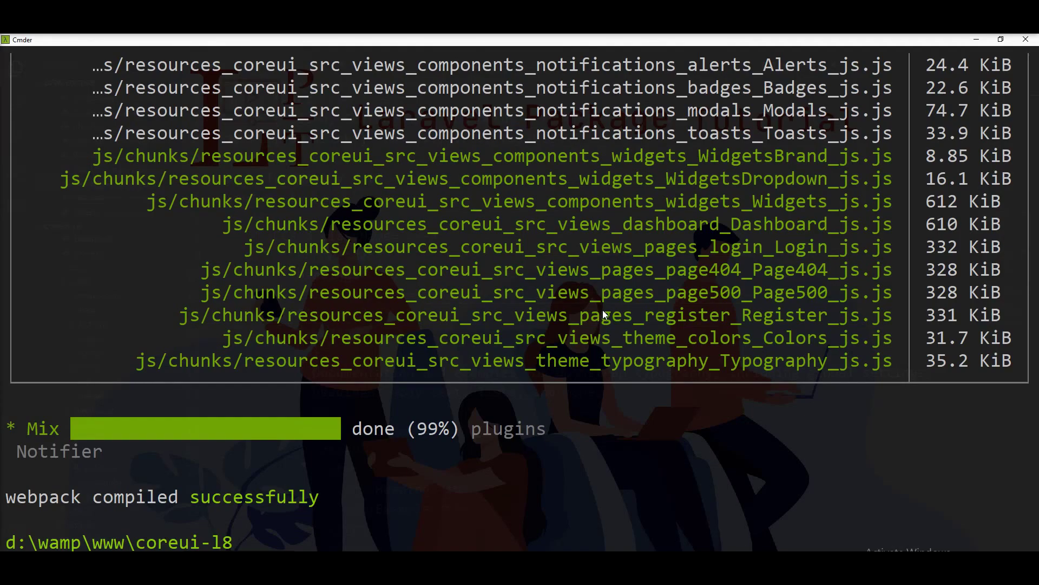
Start the Laravel server with php artisan serve and show the dashboard at 127.0.0.1:8000 in Chrome
{"action": "key", "text": "ctrl+l"}
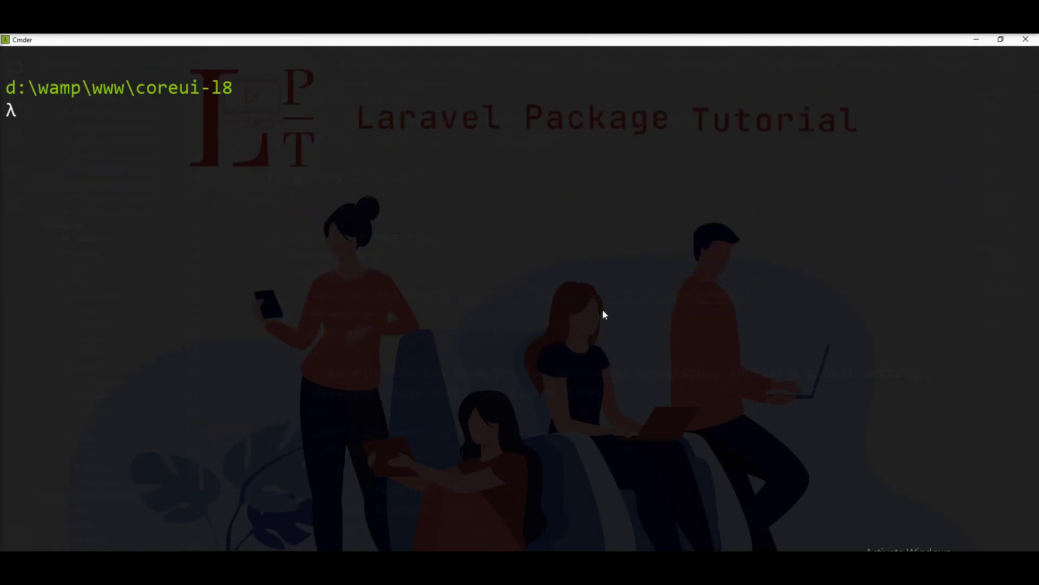
{"action": "type", "text": "pas"}
{"action": "key", "text": "Return"}
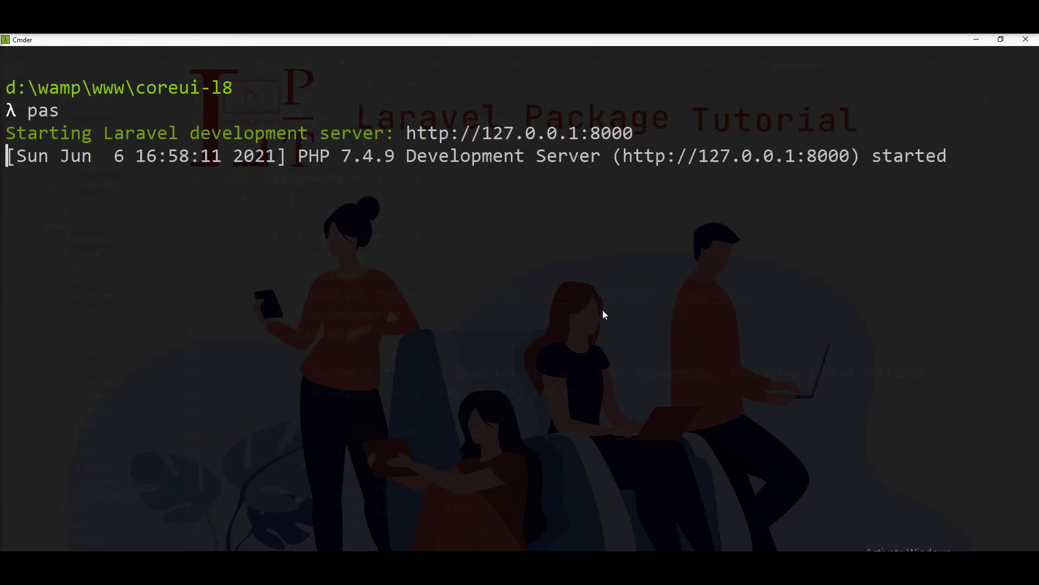
{"action": "key", "text": "alt+Tab"}
{"action": "left_click", "coordinate": [16, 42]}
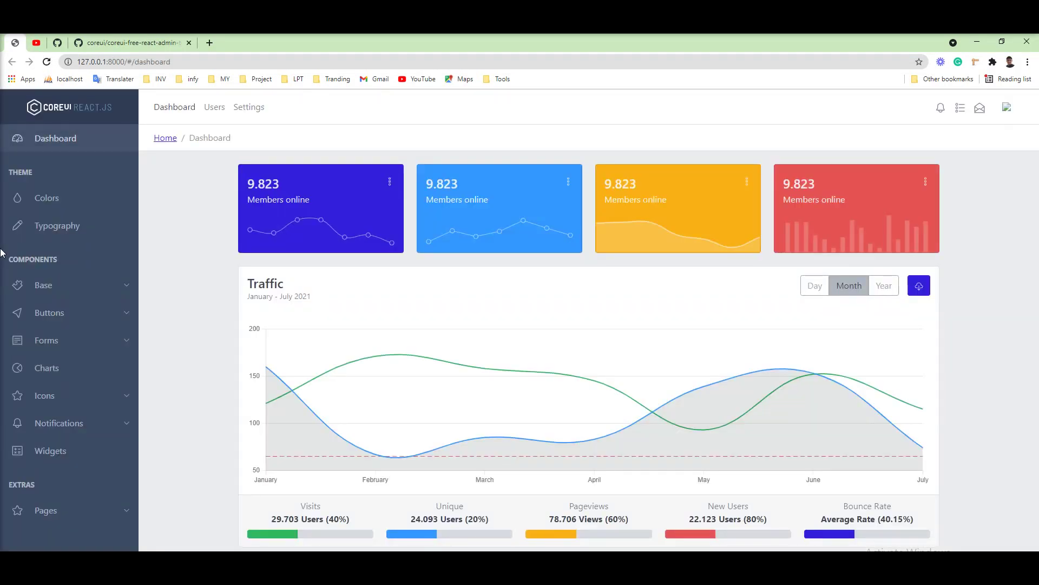
{"action": "left_click", "coordinate": [44, 200]}
{"action": "left_click", "coordinate": [60, 227]}
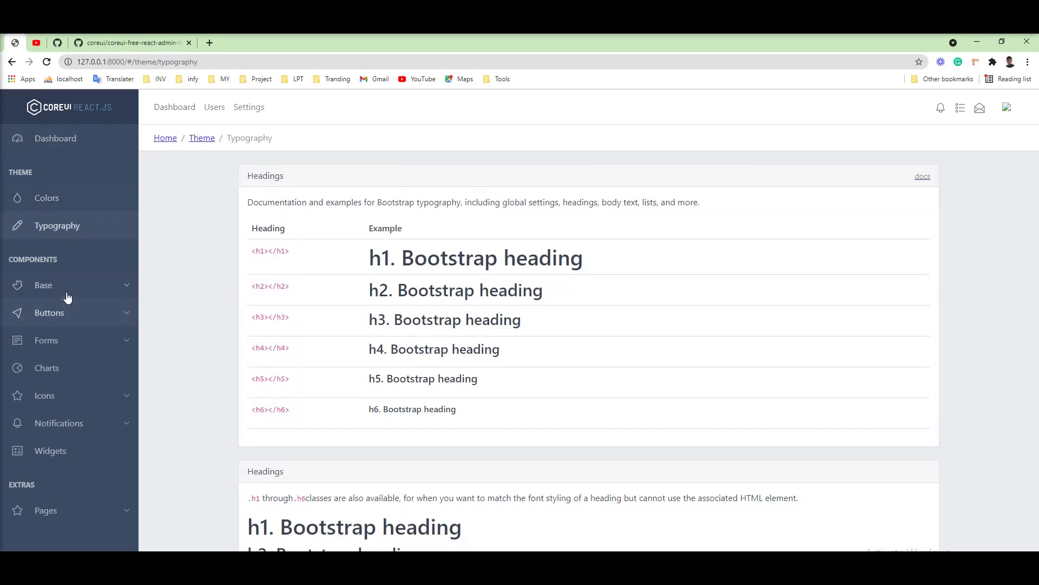
{"action": "left_click", "coordinate": [66, 291]}
{"action": "left_click", "coordinate": [61, 316]}
{"action": "left_click", "coordinate": [61, 341]}
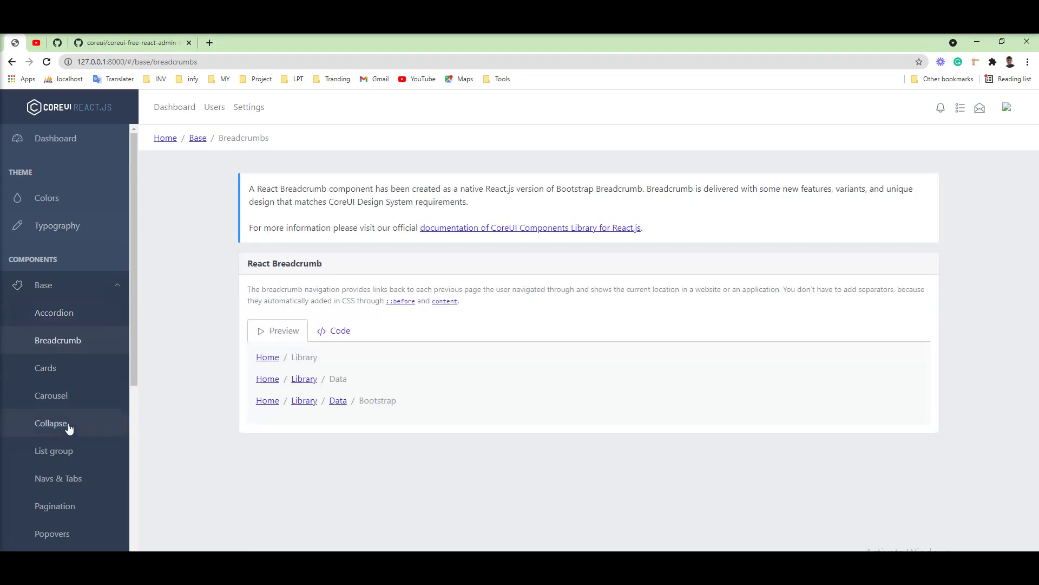
{"action": "left_click", "coordinate": [57, 395]}
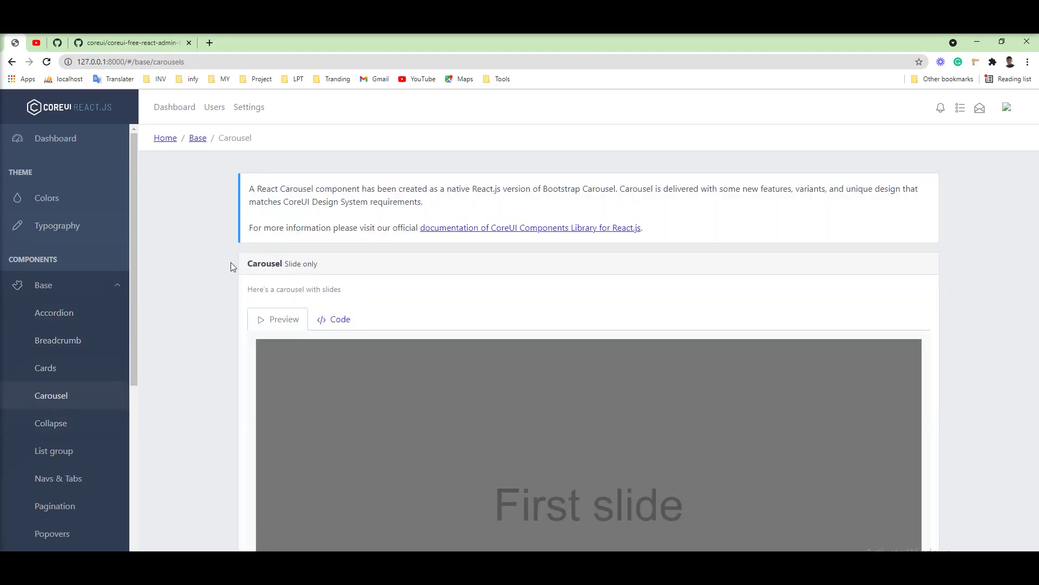
{"action": "left_click", "coordinate": [47, 144]}
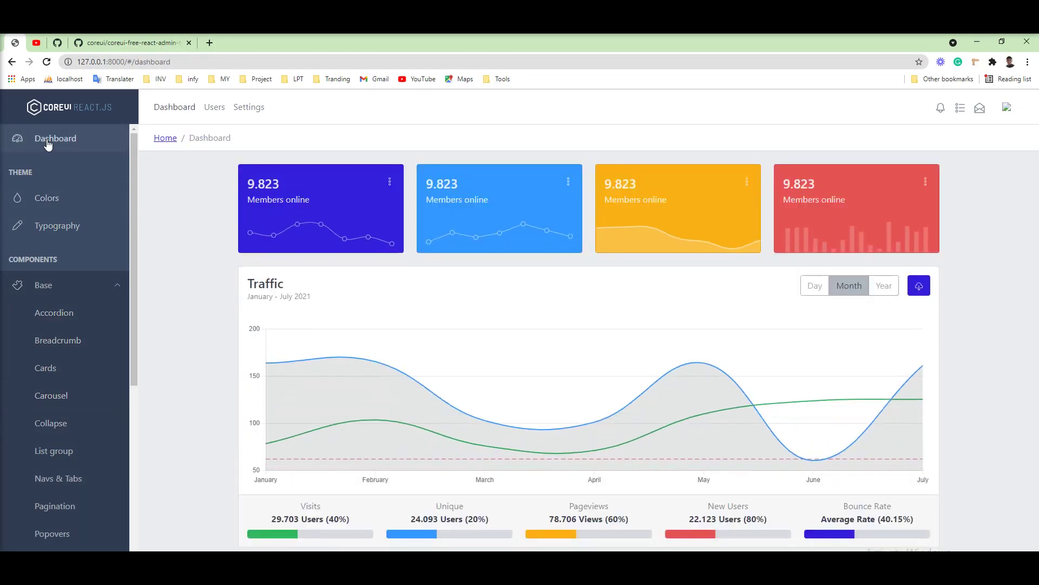